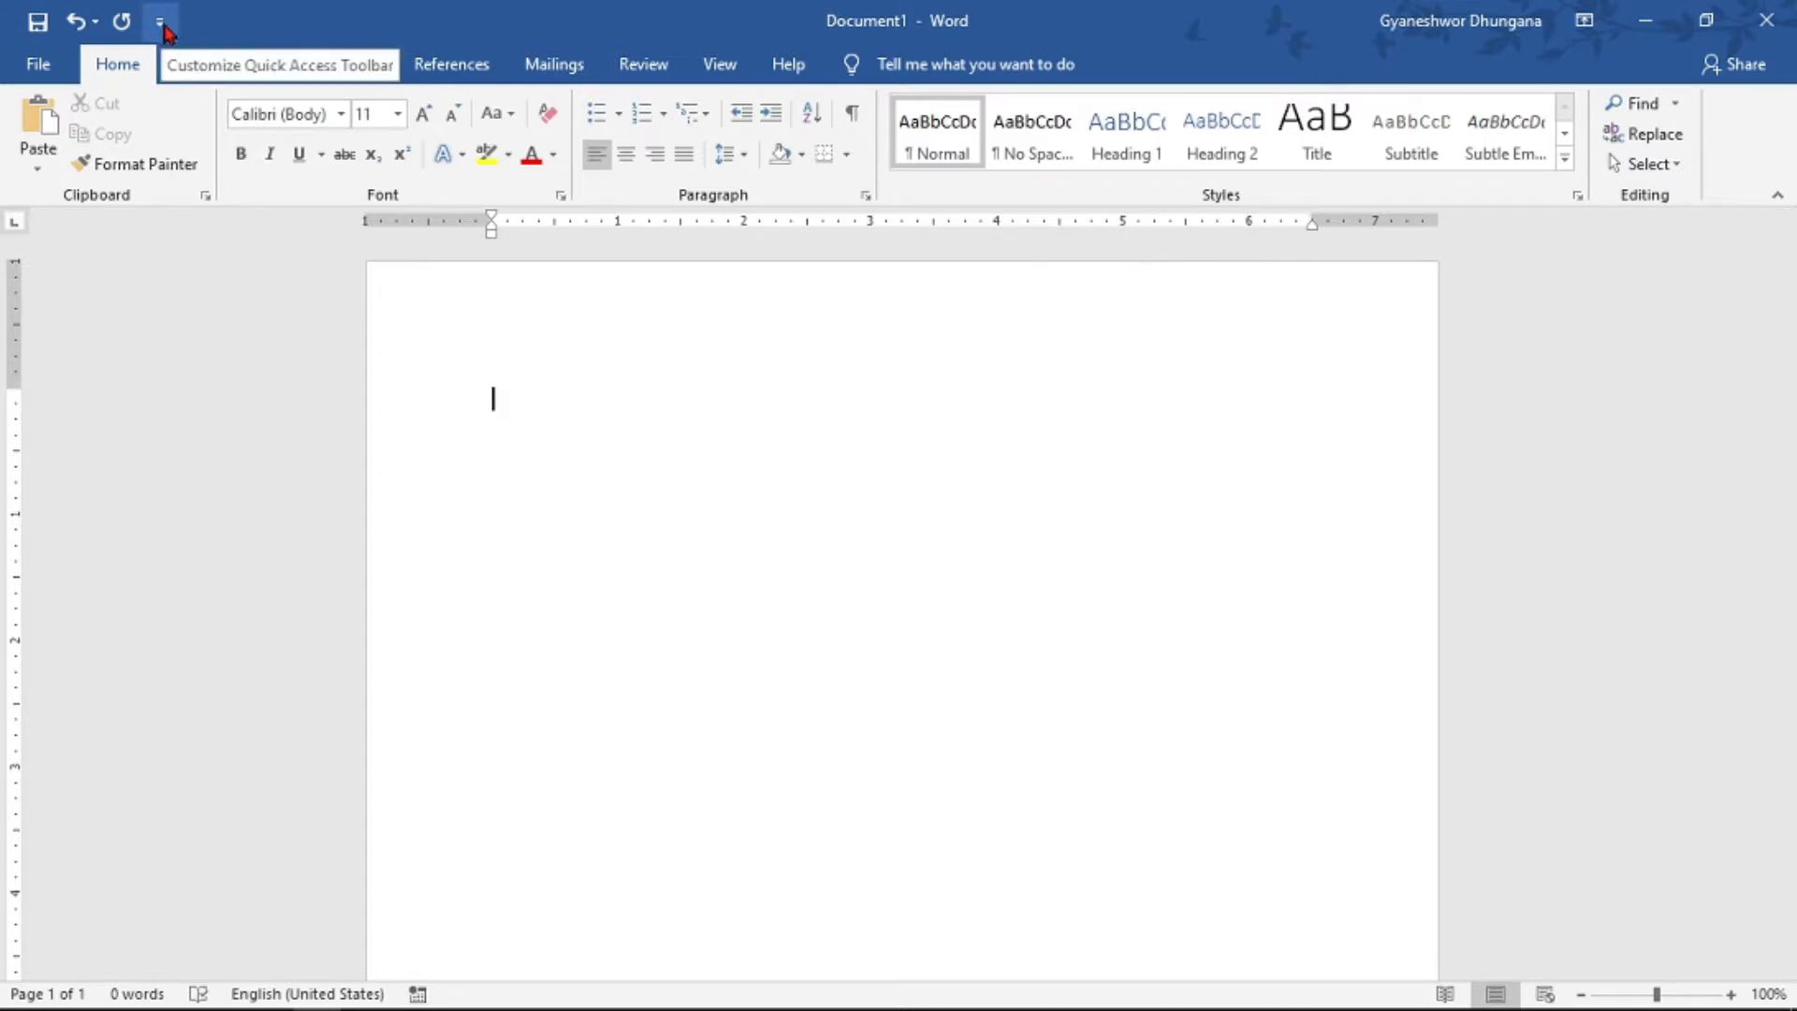
- Add the Speak command from the full command list to the Quick Access Toolbar and apply the change
click(161, 24)
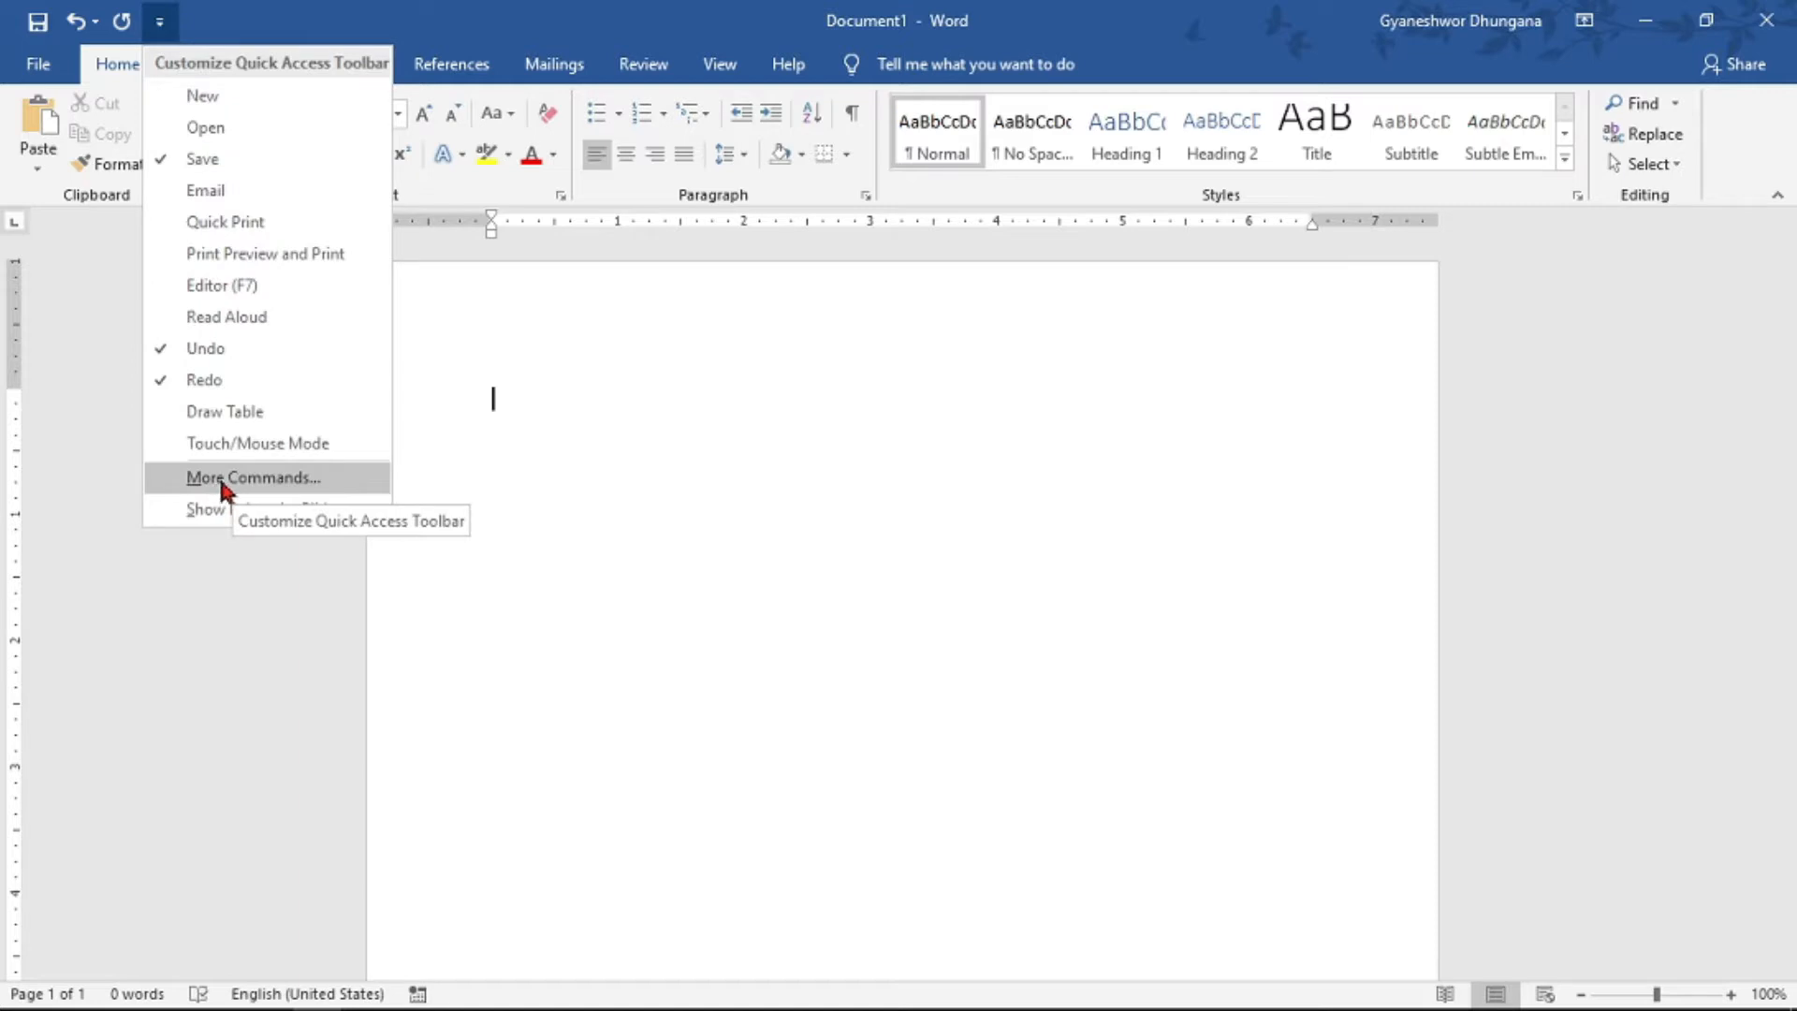
click(259, 483)
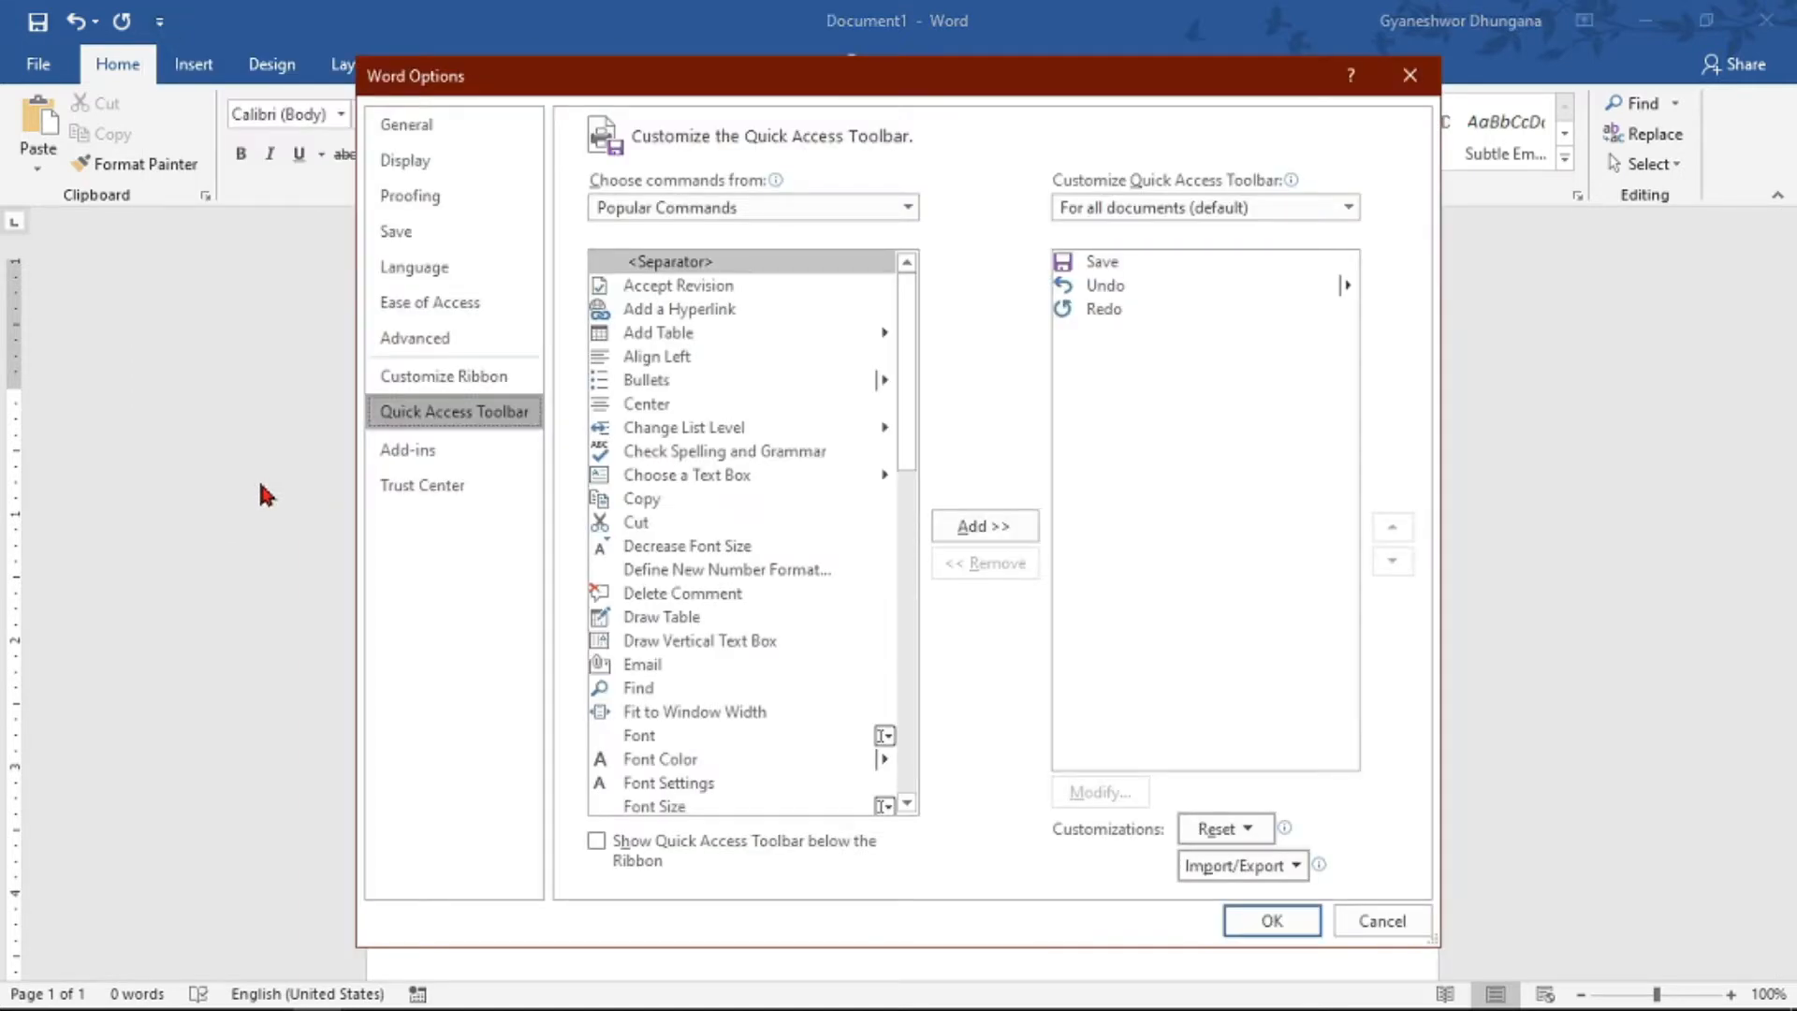
click(789, 212)
click(741, 285)
drag(906, 276, 915, 721)
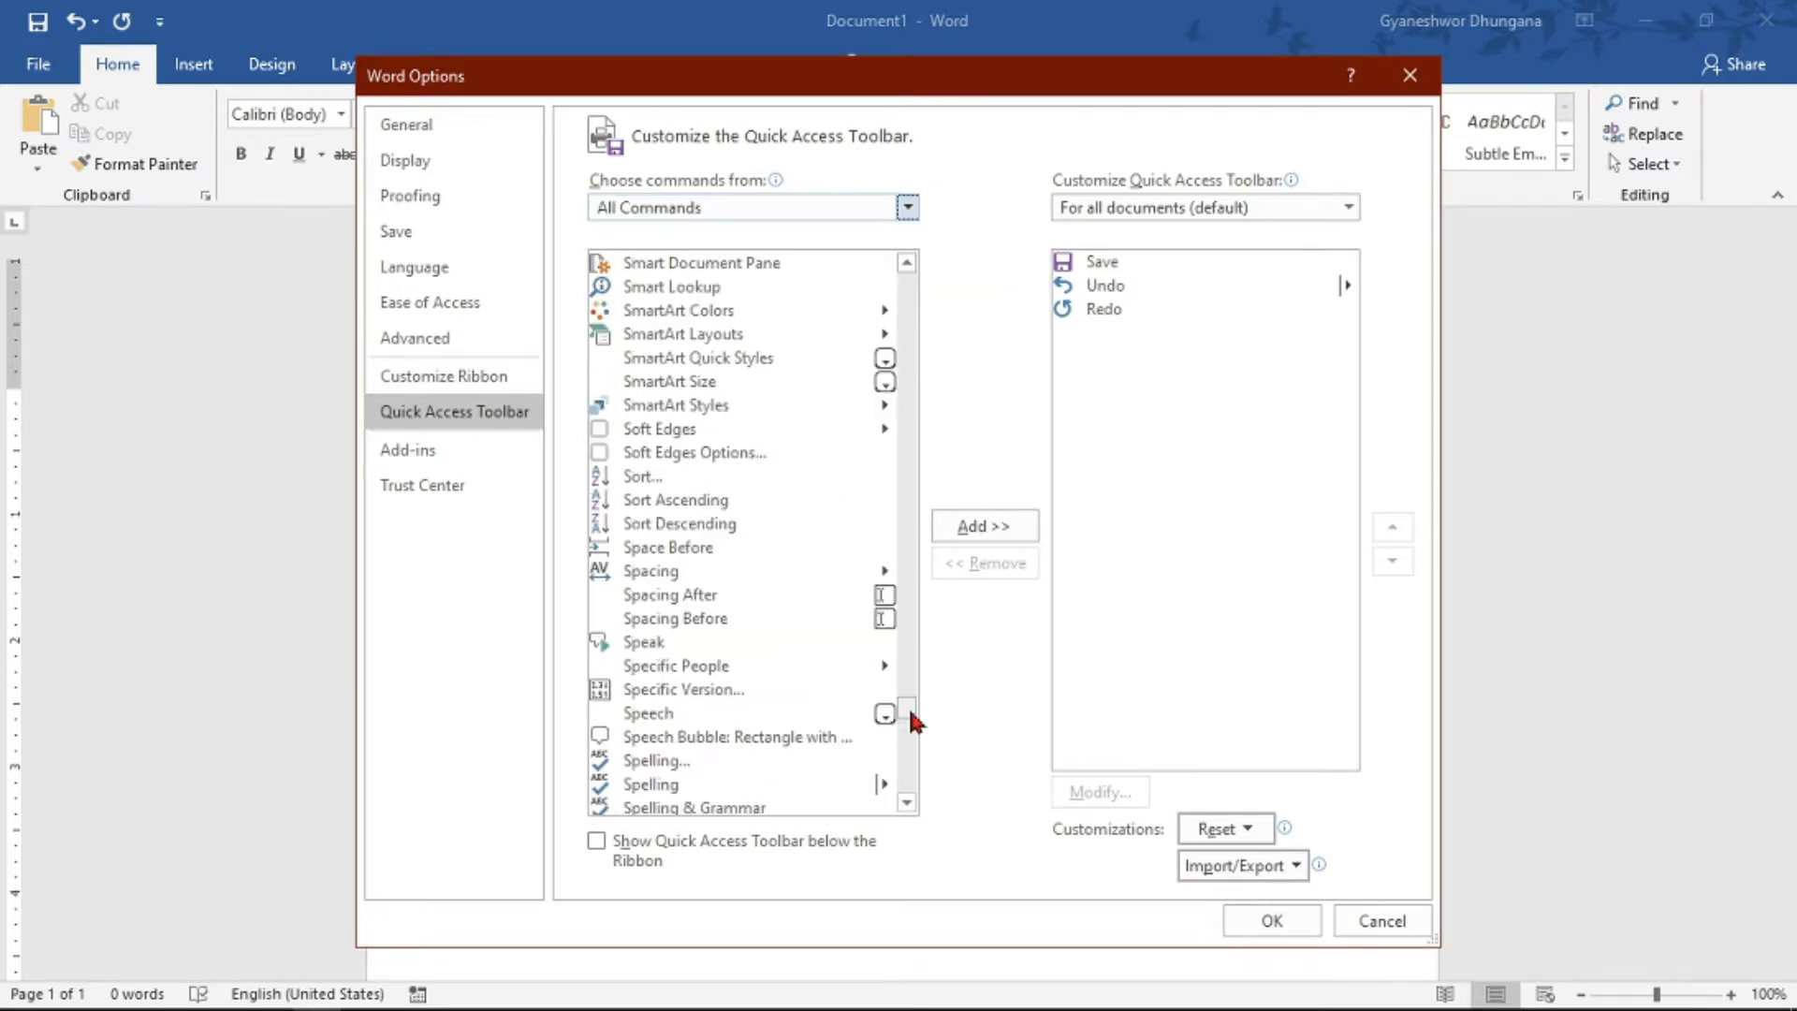
click(643, 645)
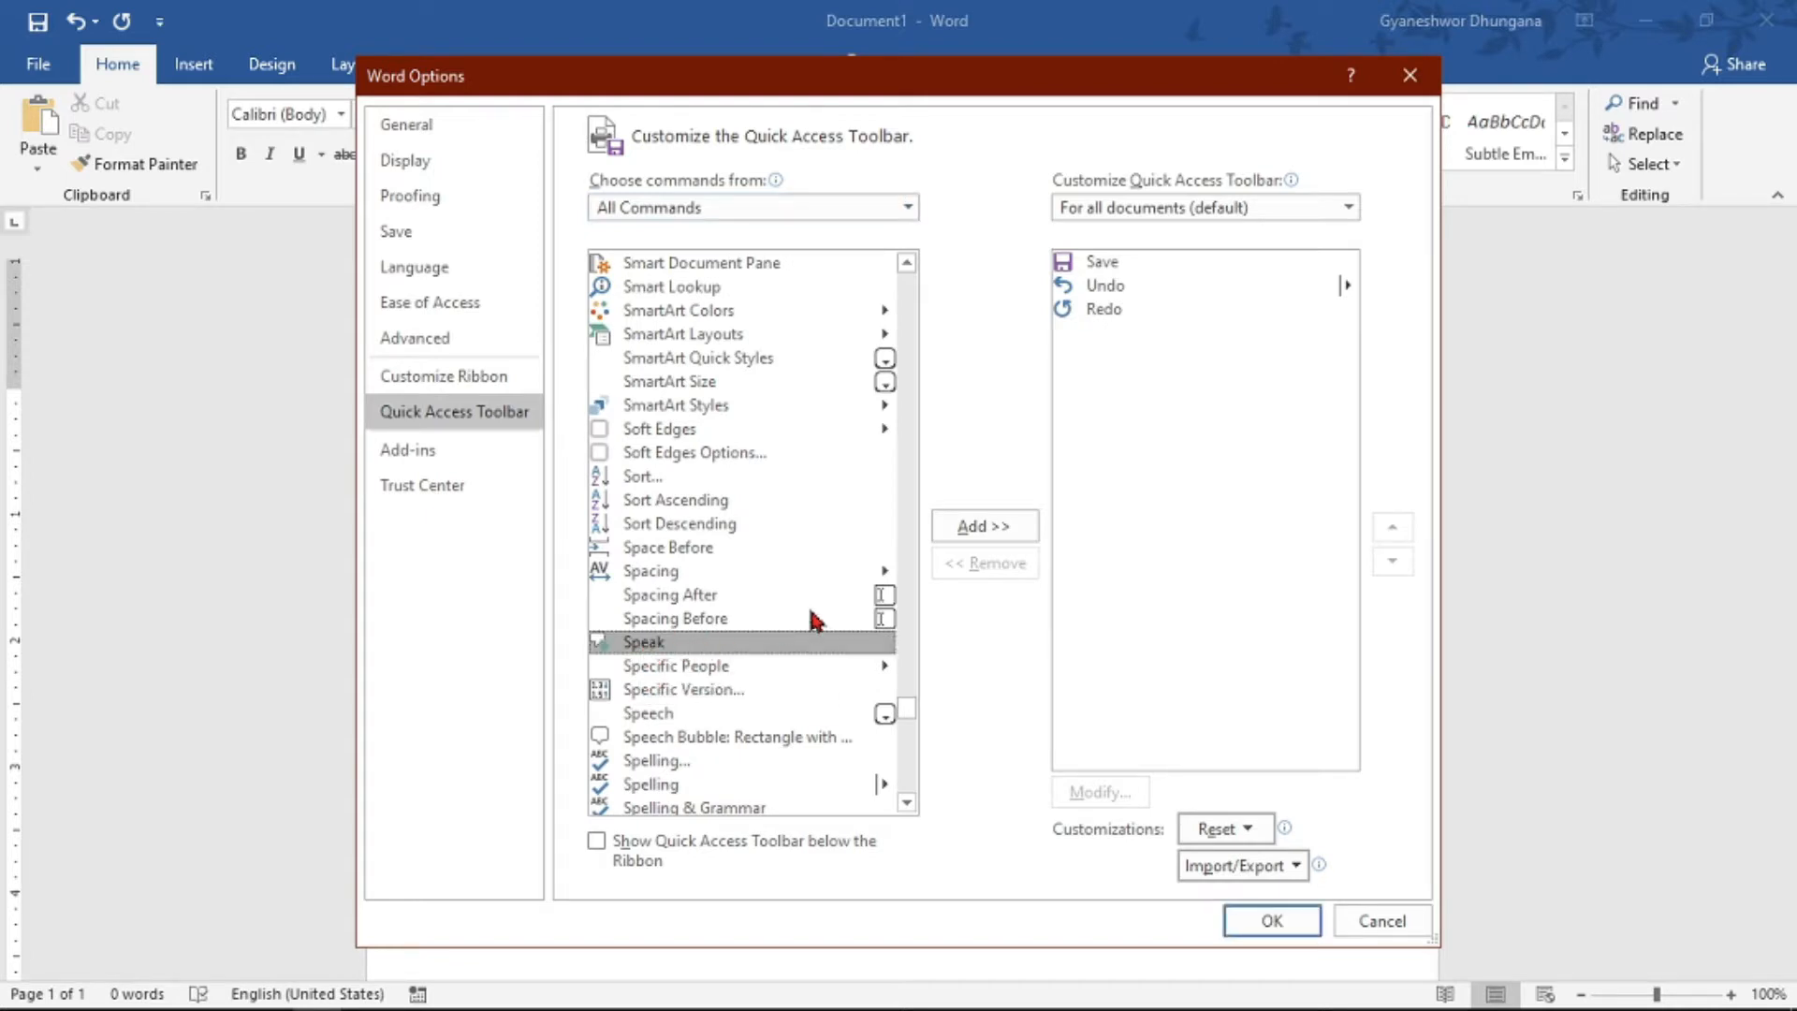
click(970, 530)
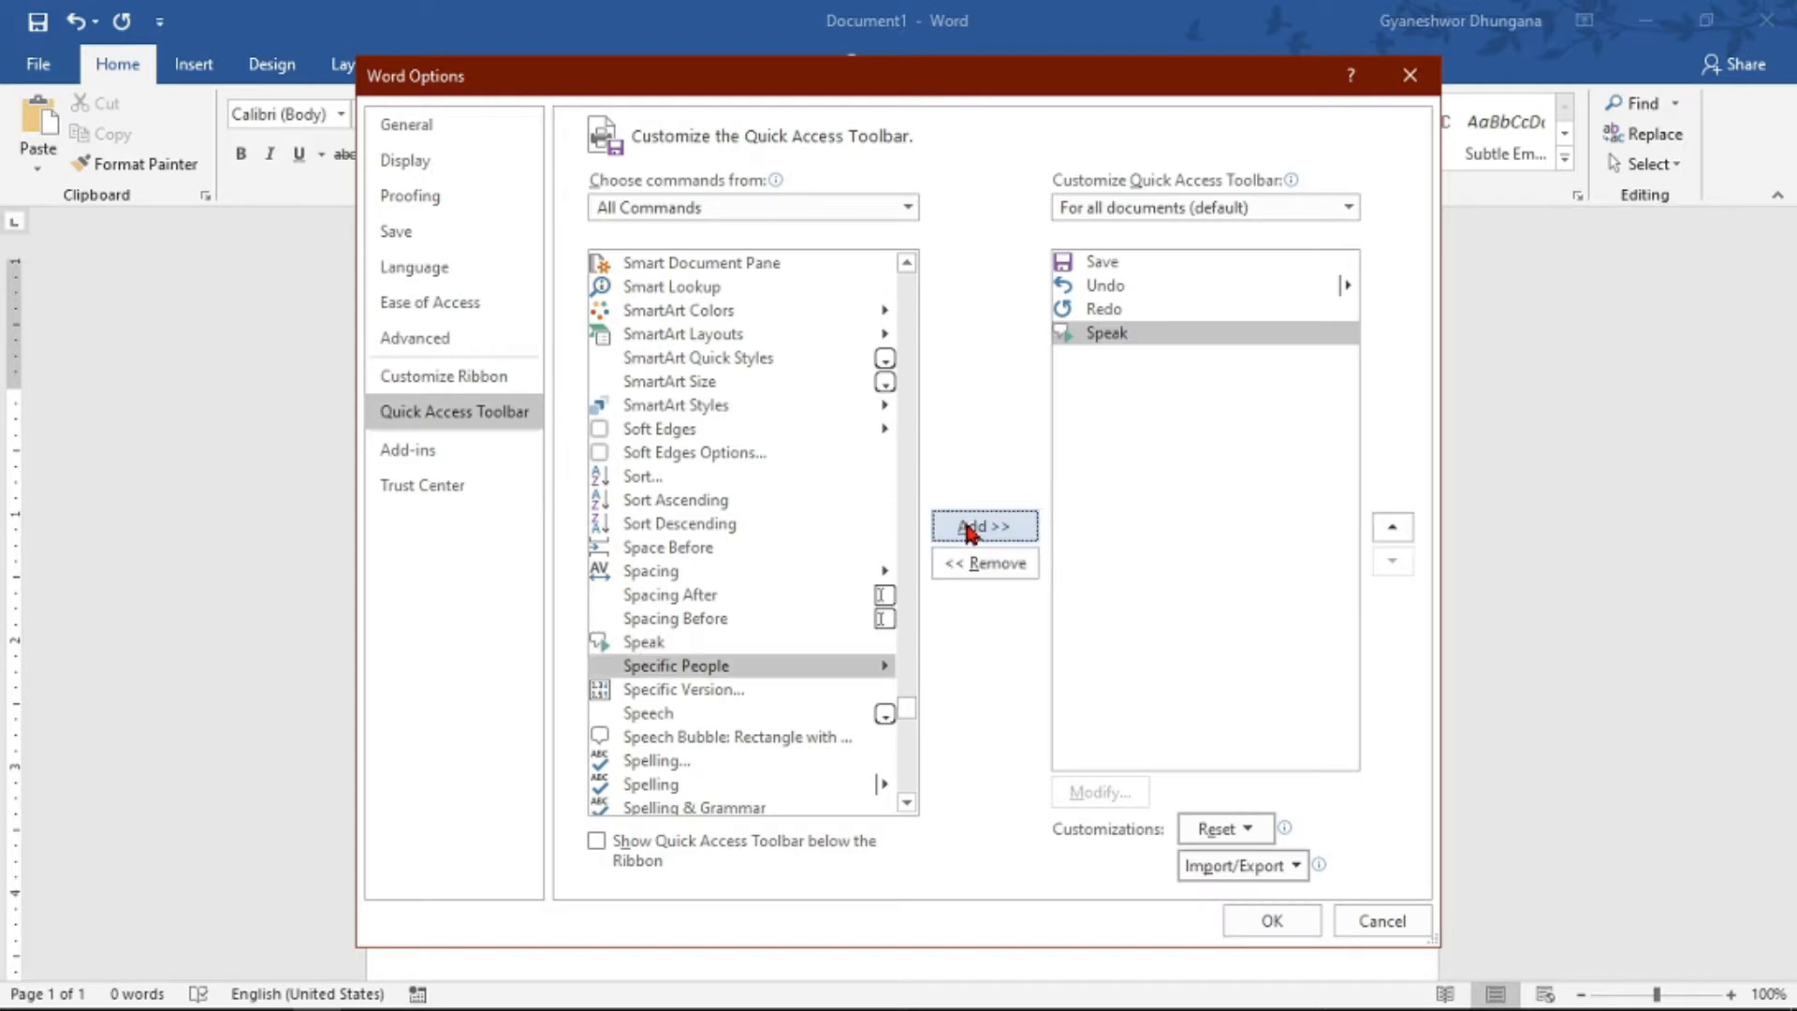
click(1233, 927)
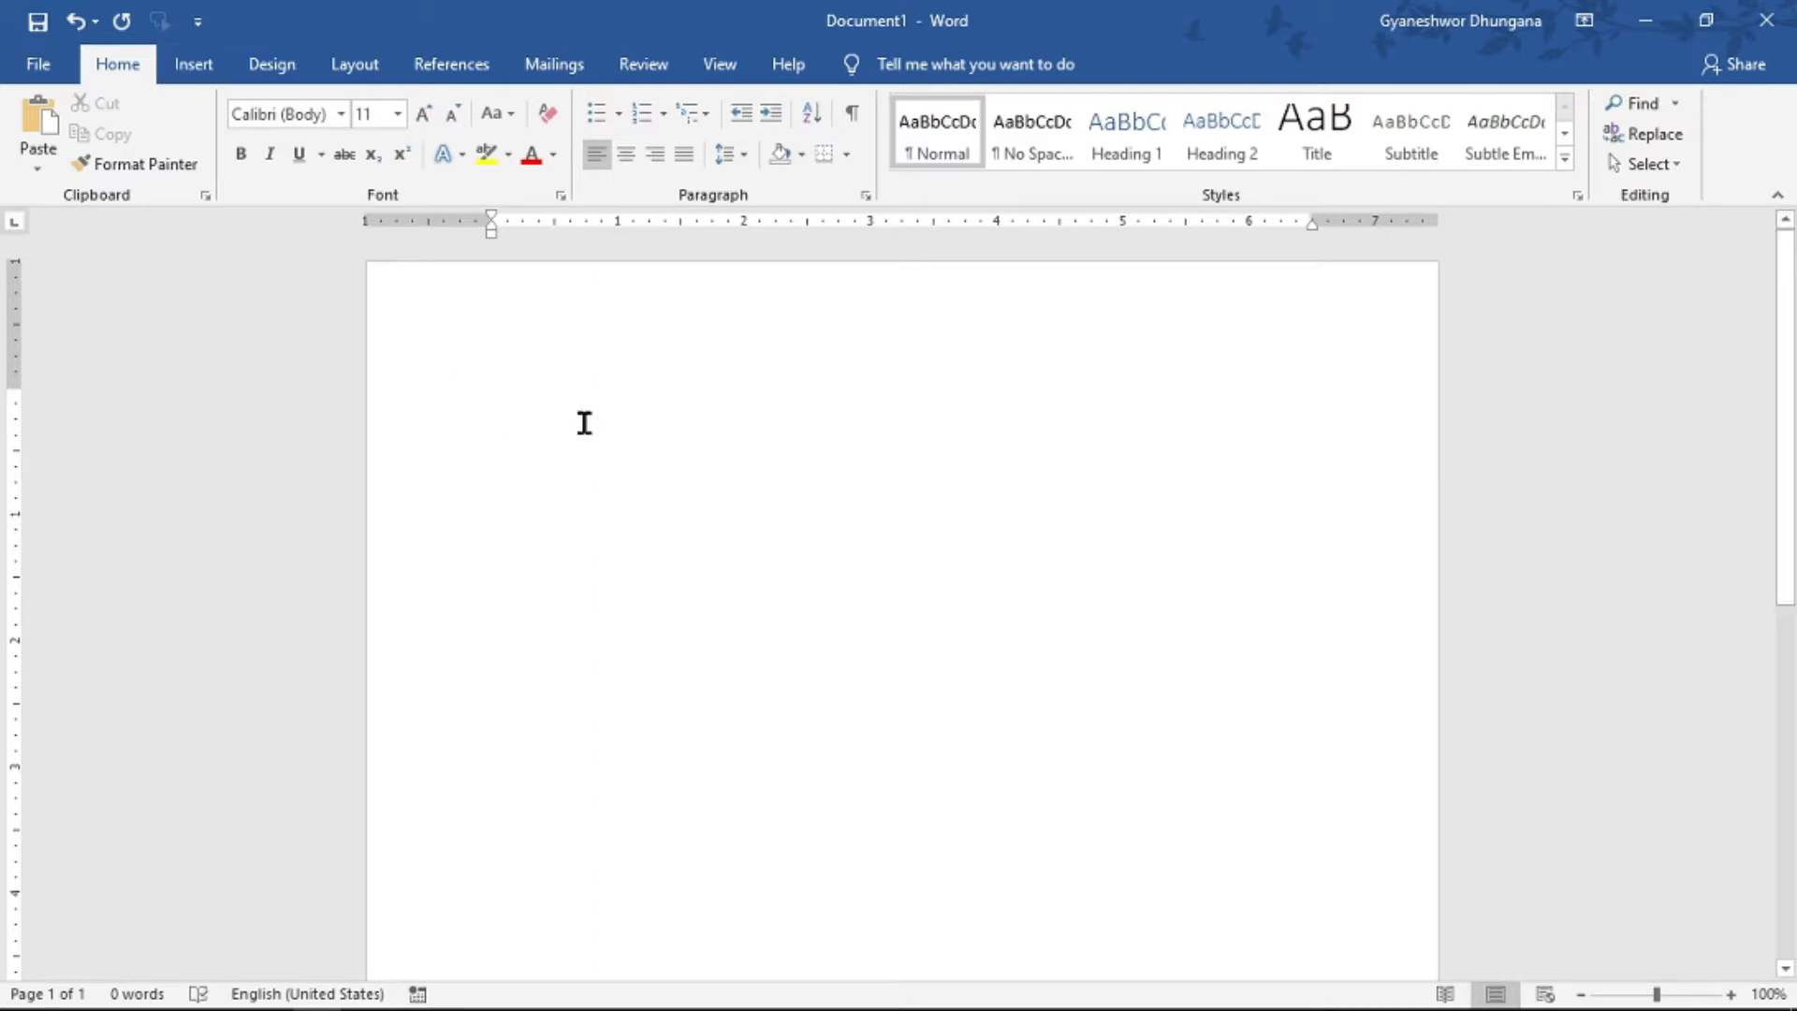
- Write "Hello everyone, welcome to techknowledge" in the document and have the whole sentence spoken aloud
text(Hello eve)
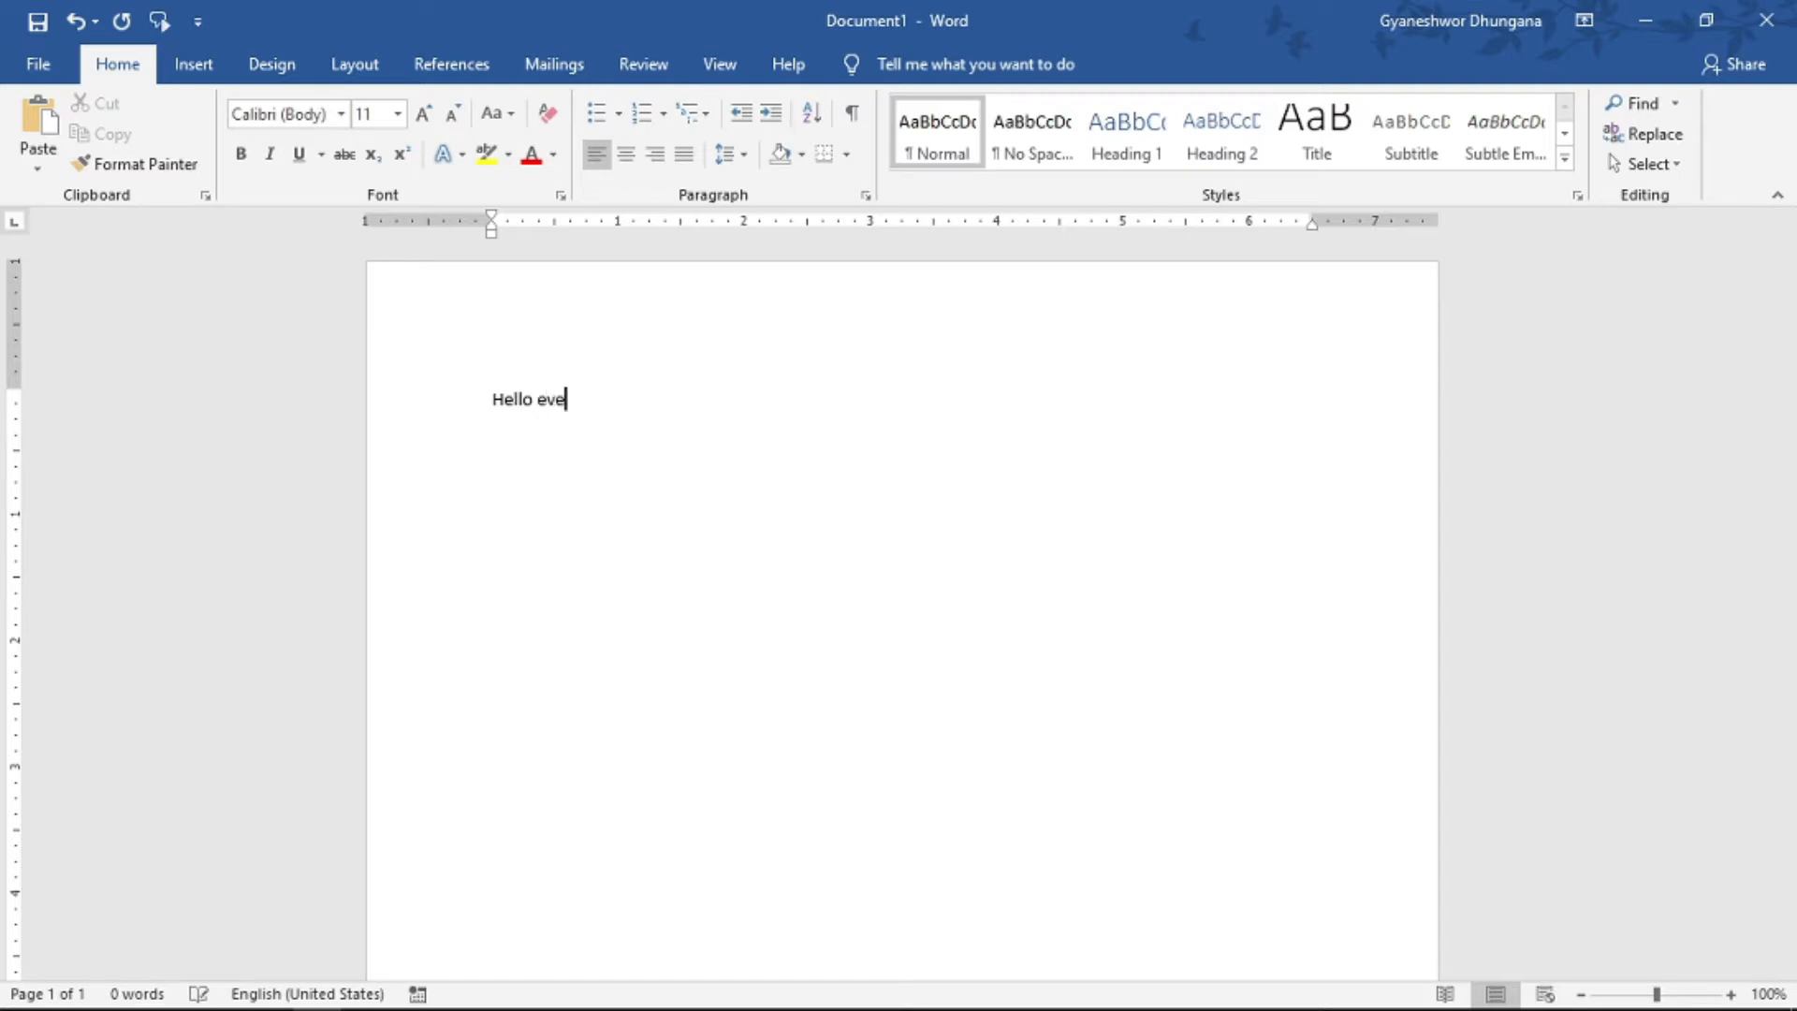
text(ryone, welcome to tech)
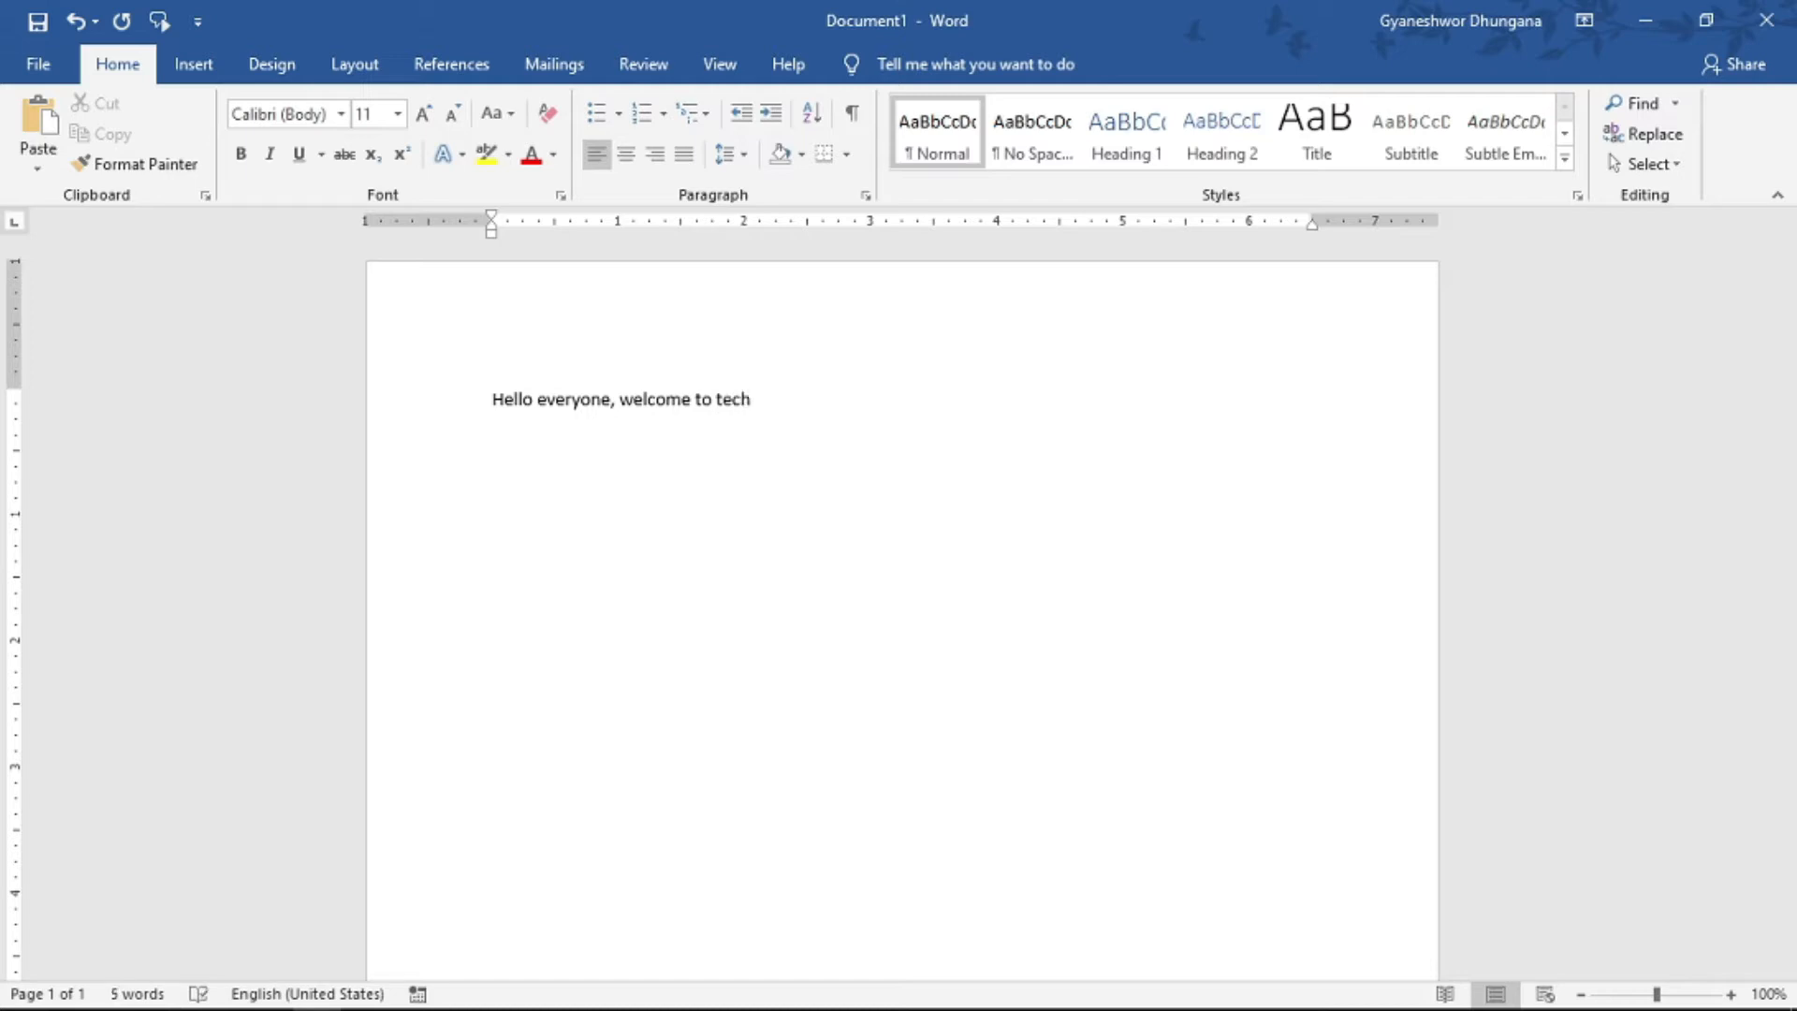
text(knowledge)
drag(850, 401, 437, 421)
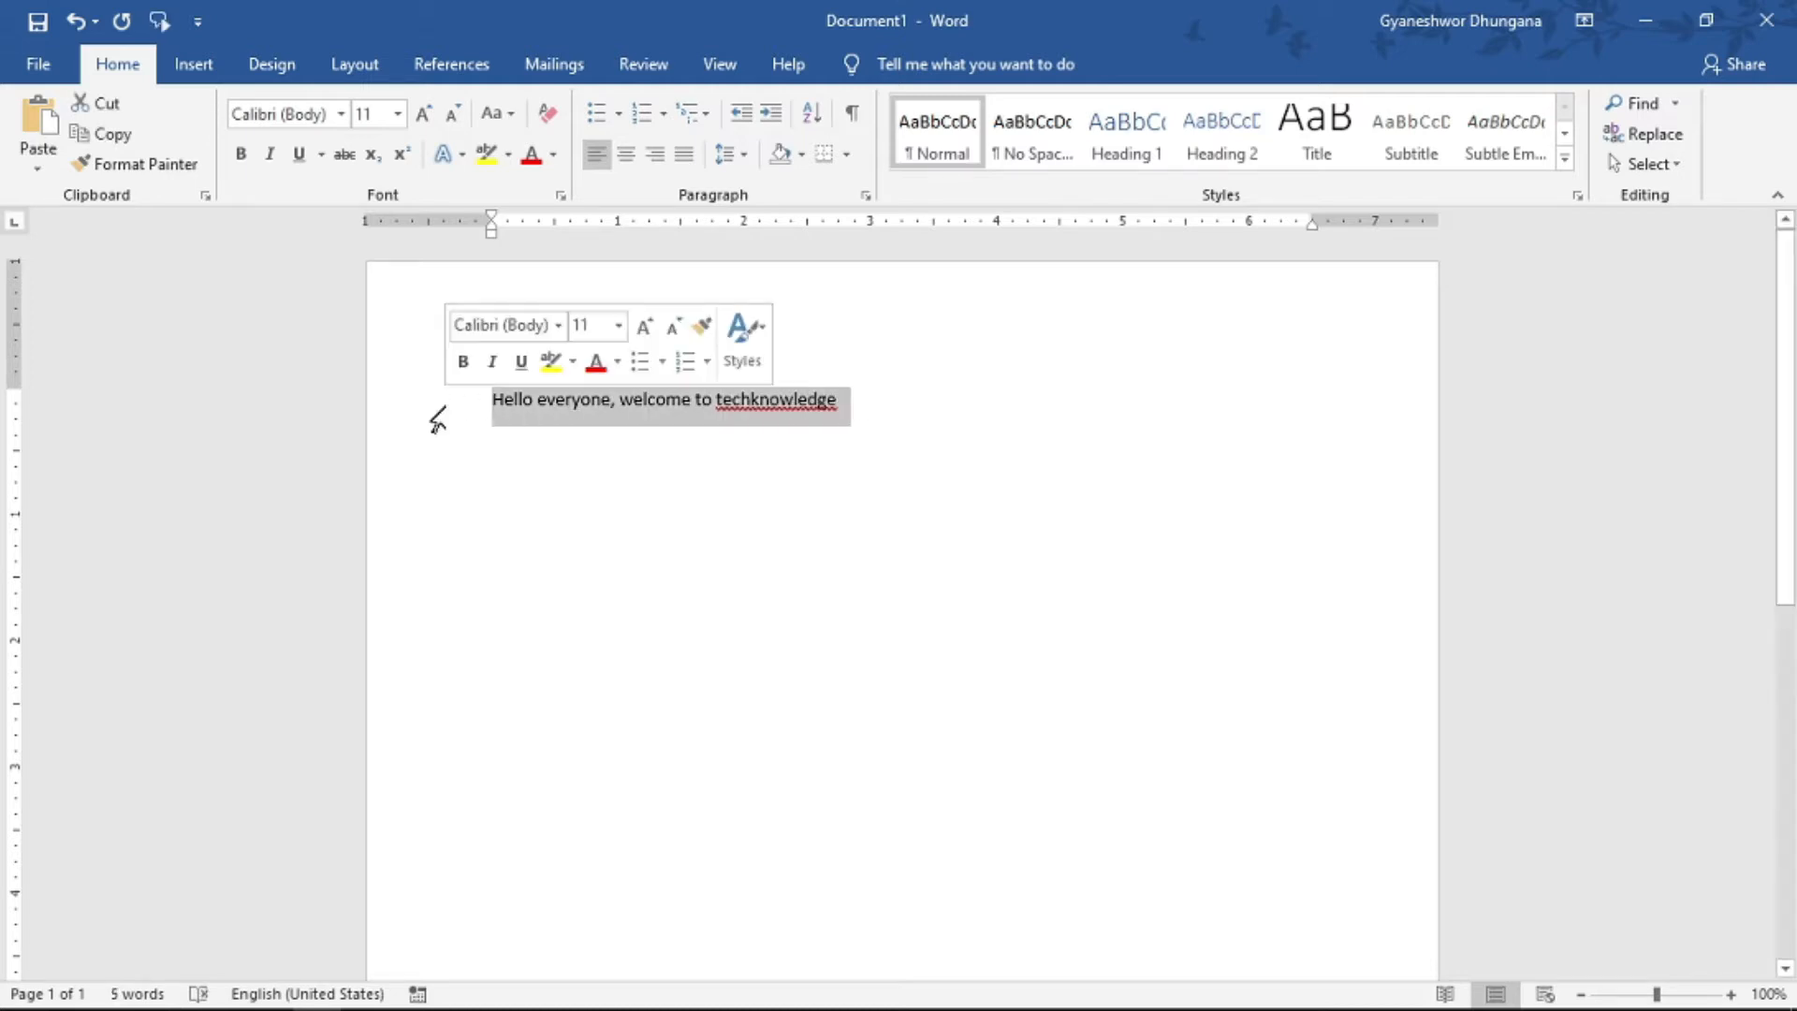
click(159, 22)
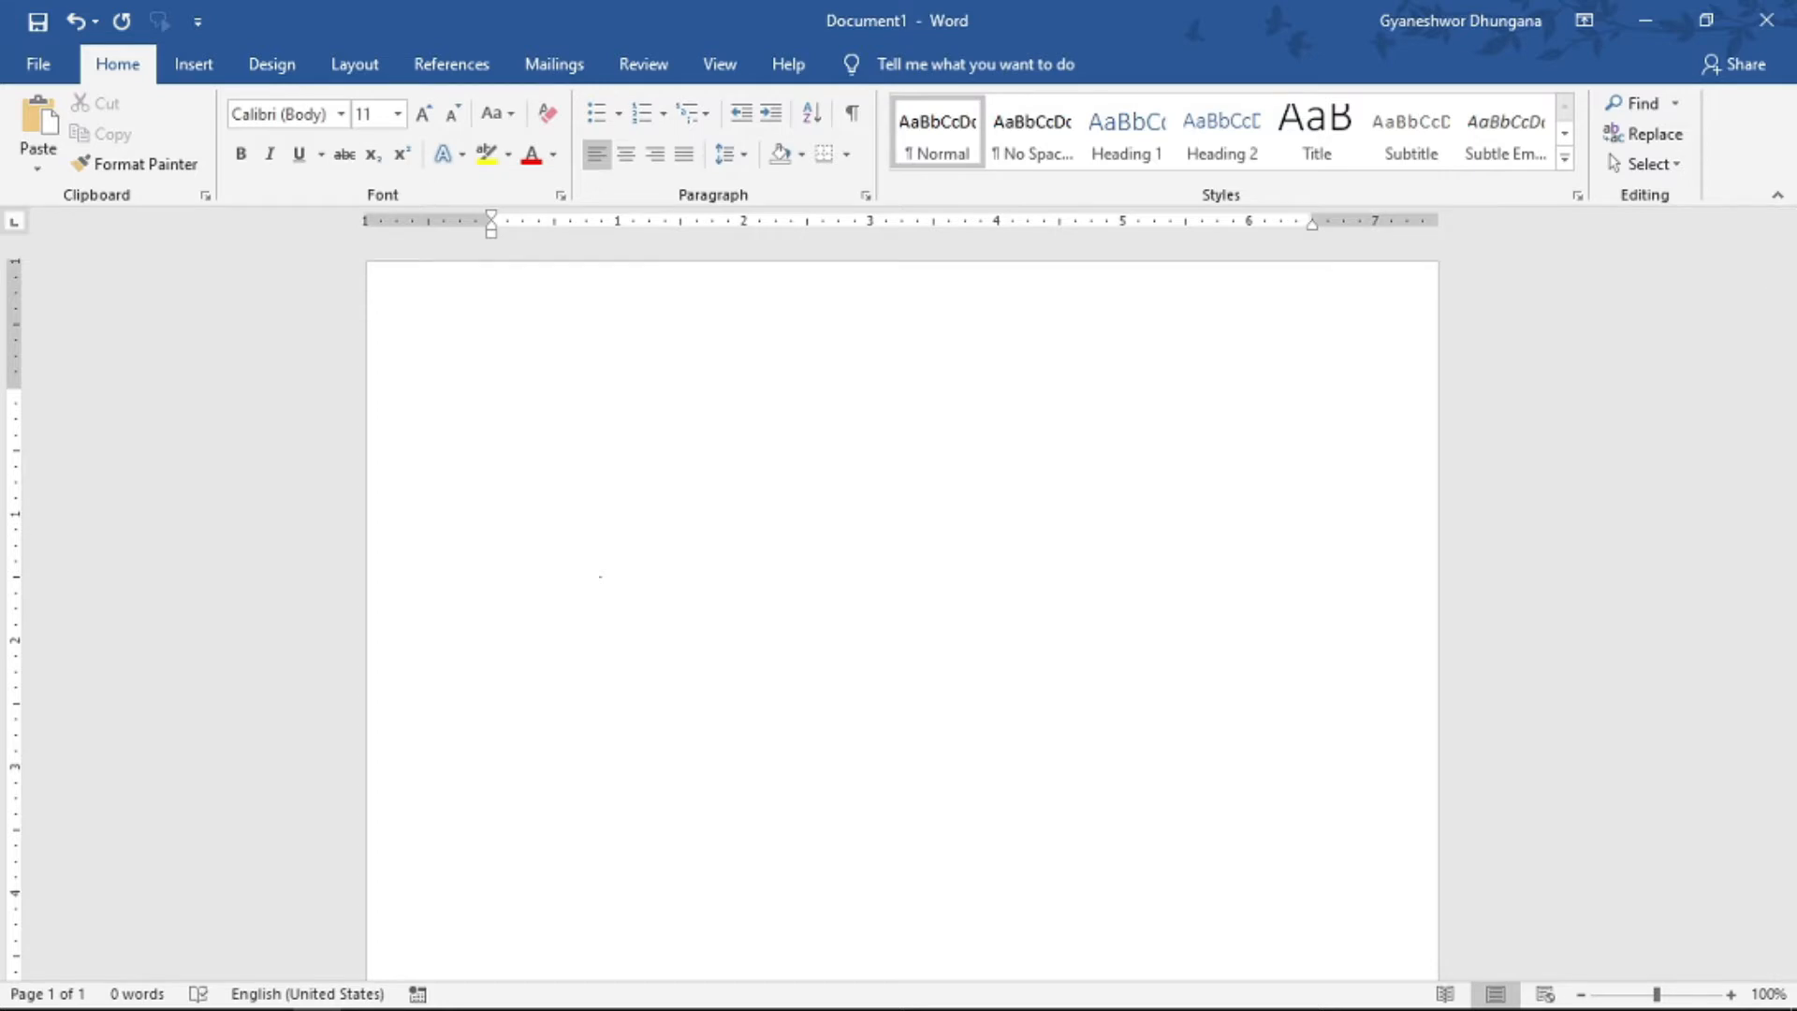
- Create dotted, single, double, wavy and triple horizontal lines with the AutoFormat sequences ***, ---, ===, ~~~ and ###
text(***)
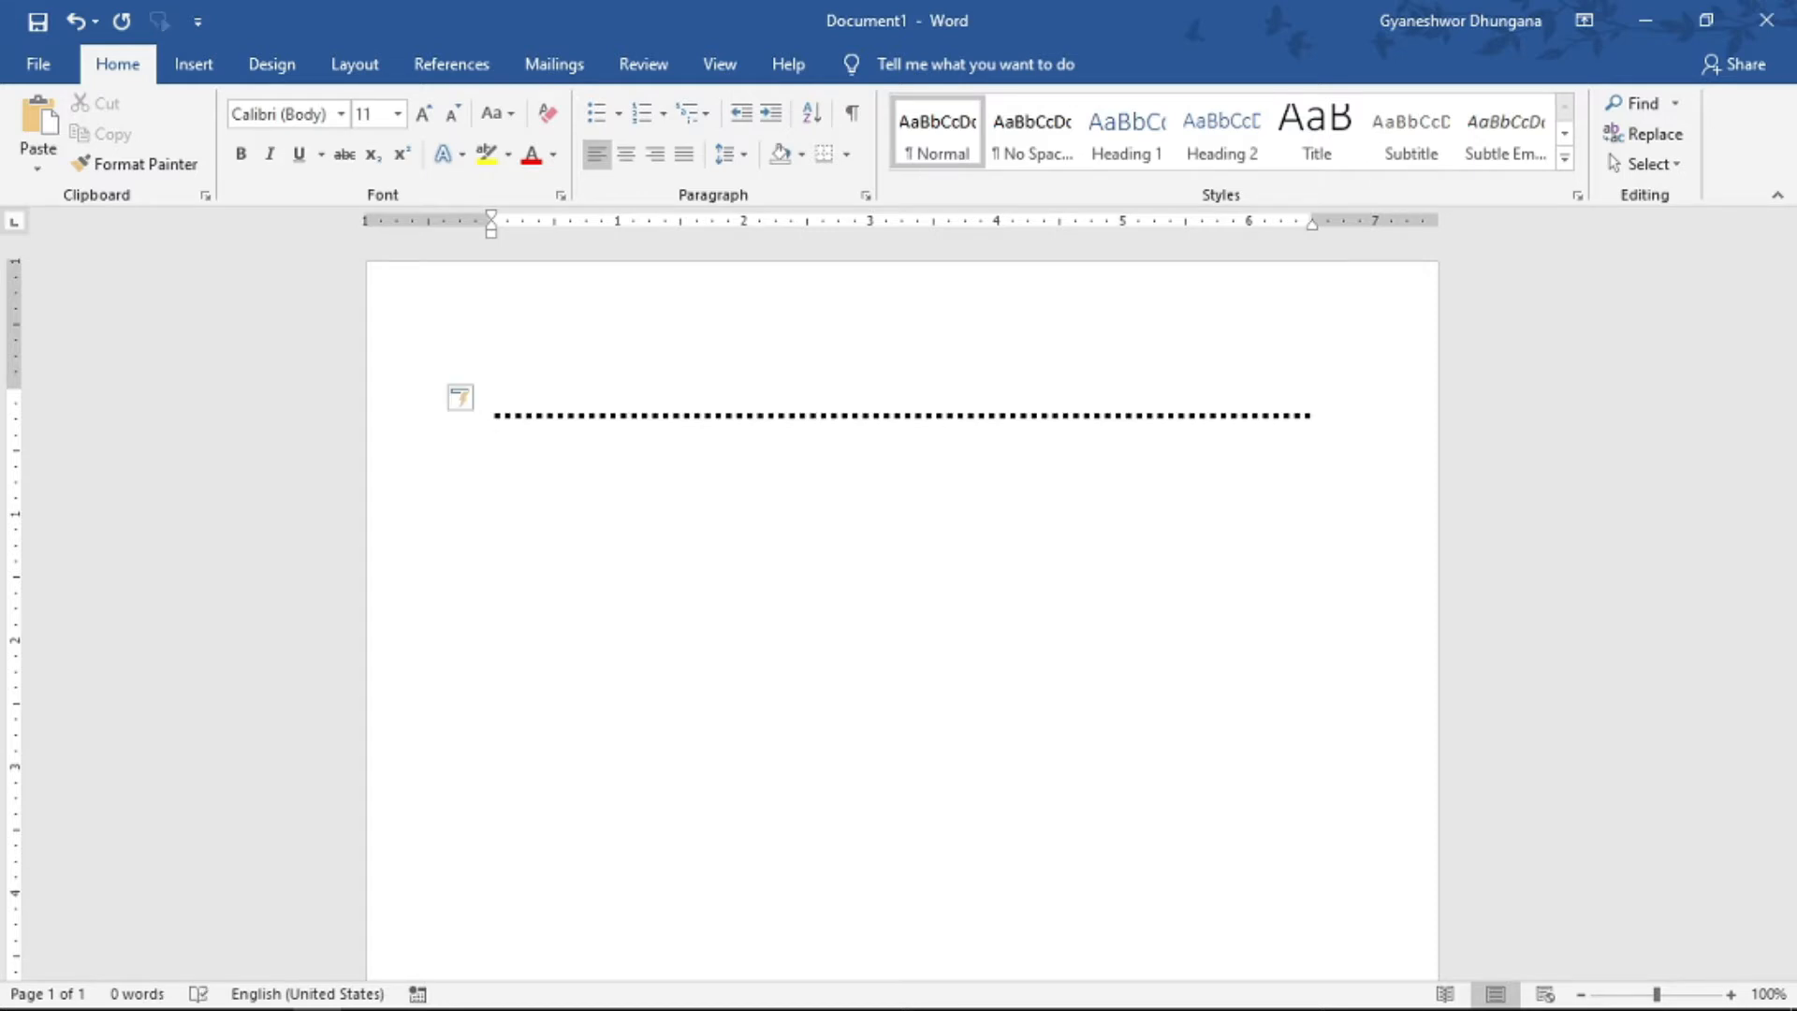
text(---)
key(Return)
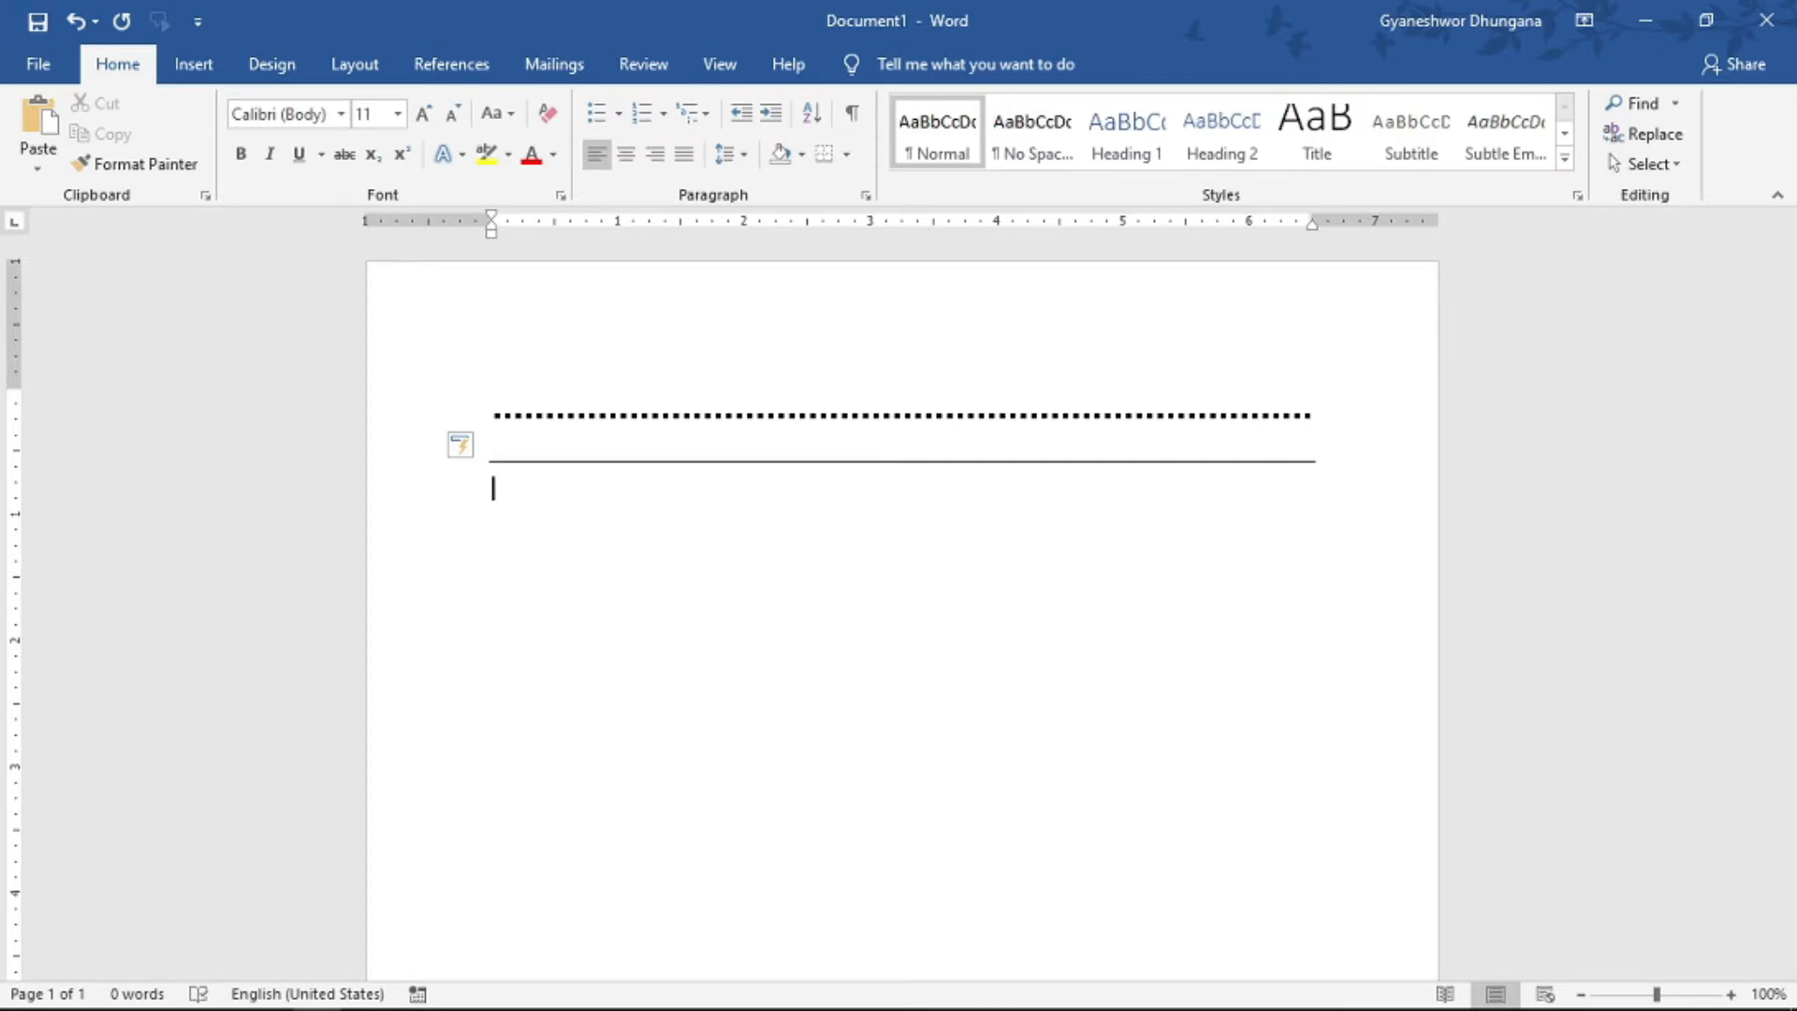
text(===)
key(Return)
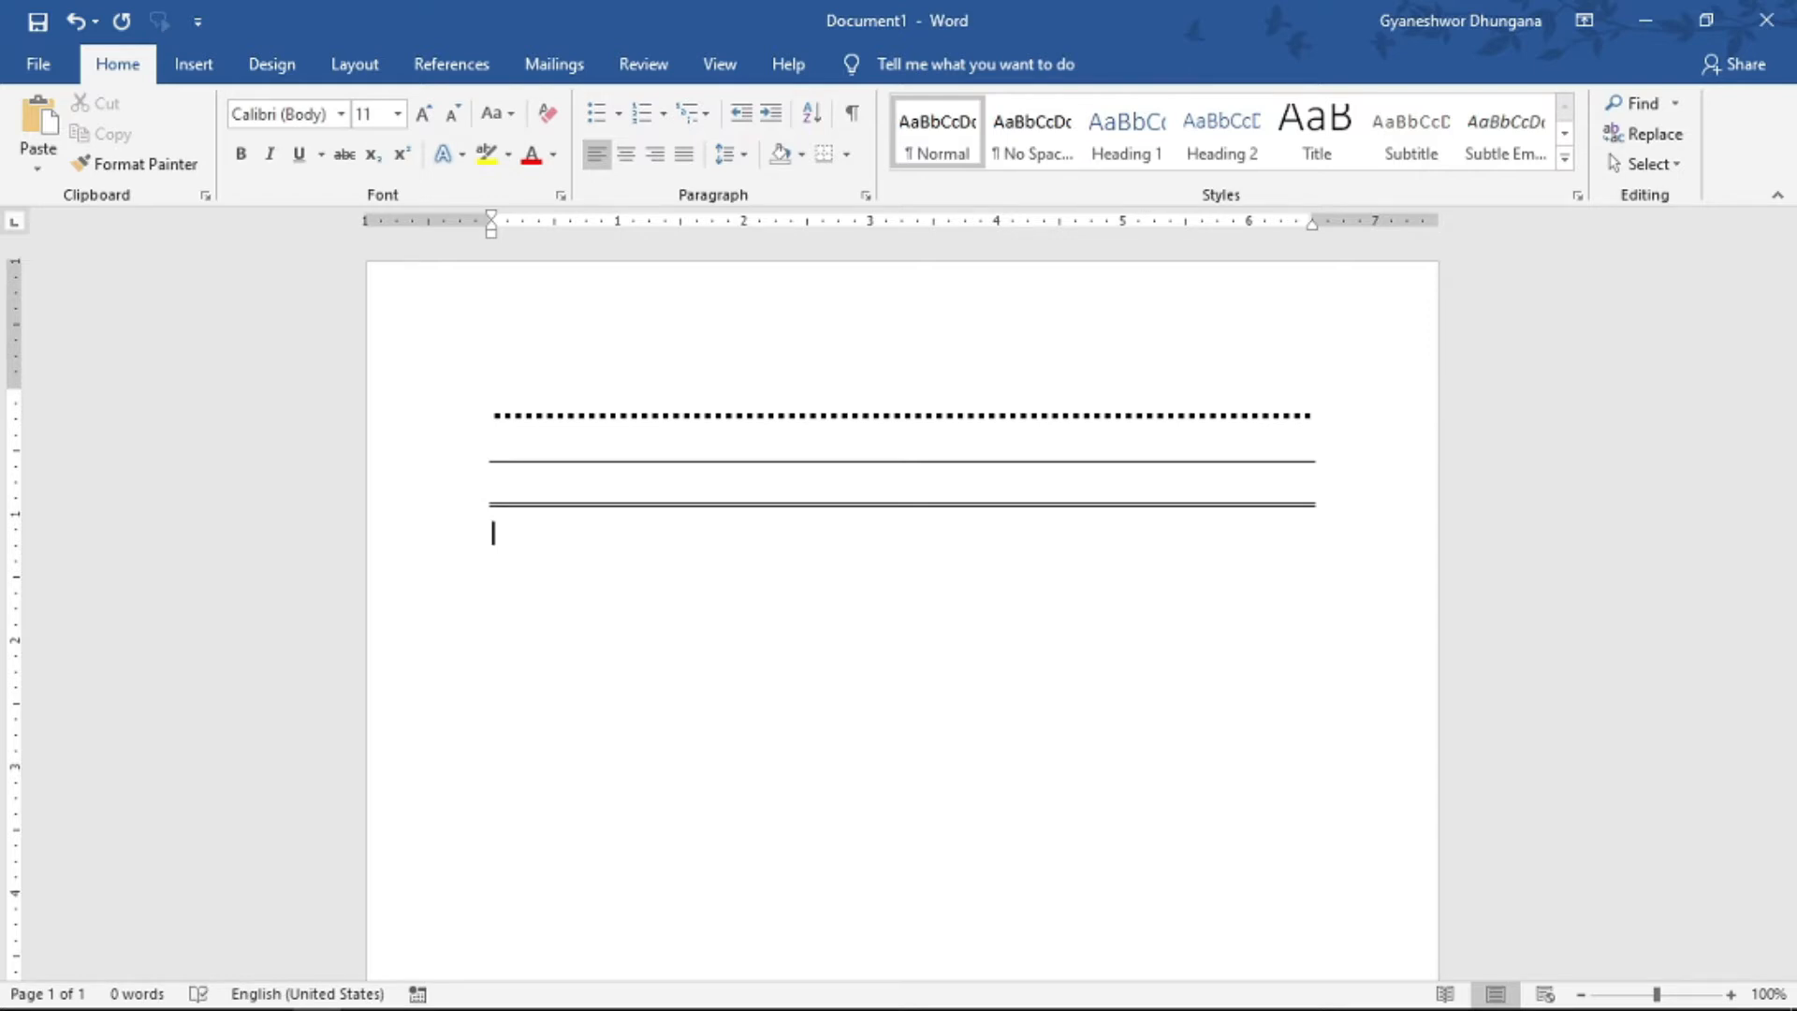
text(~~~)
key(Return)
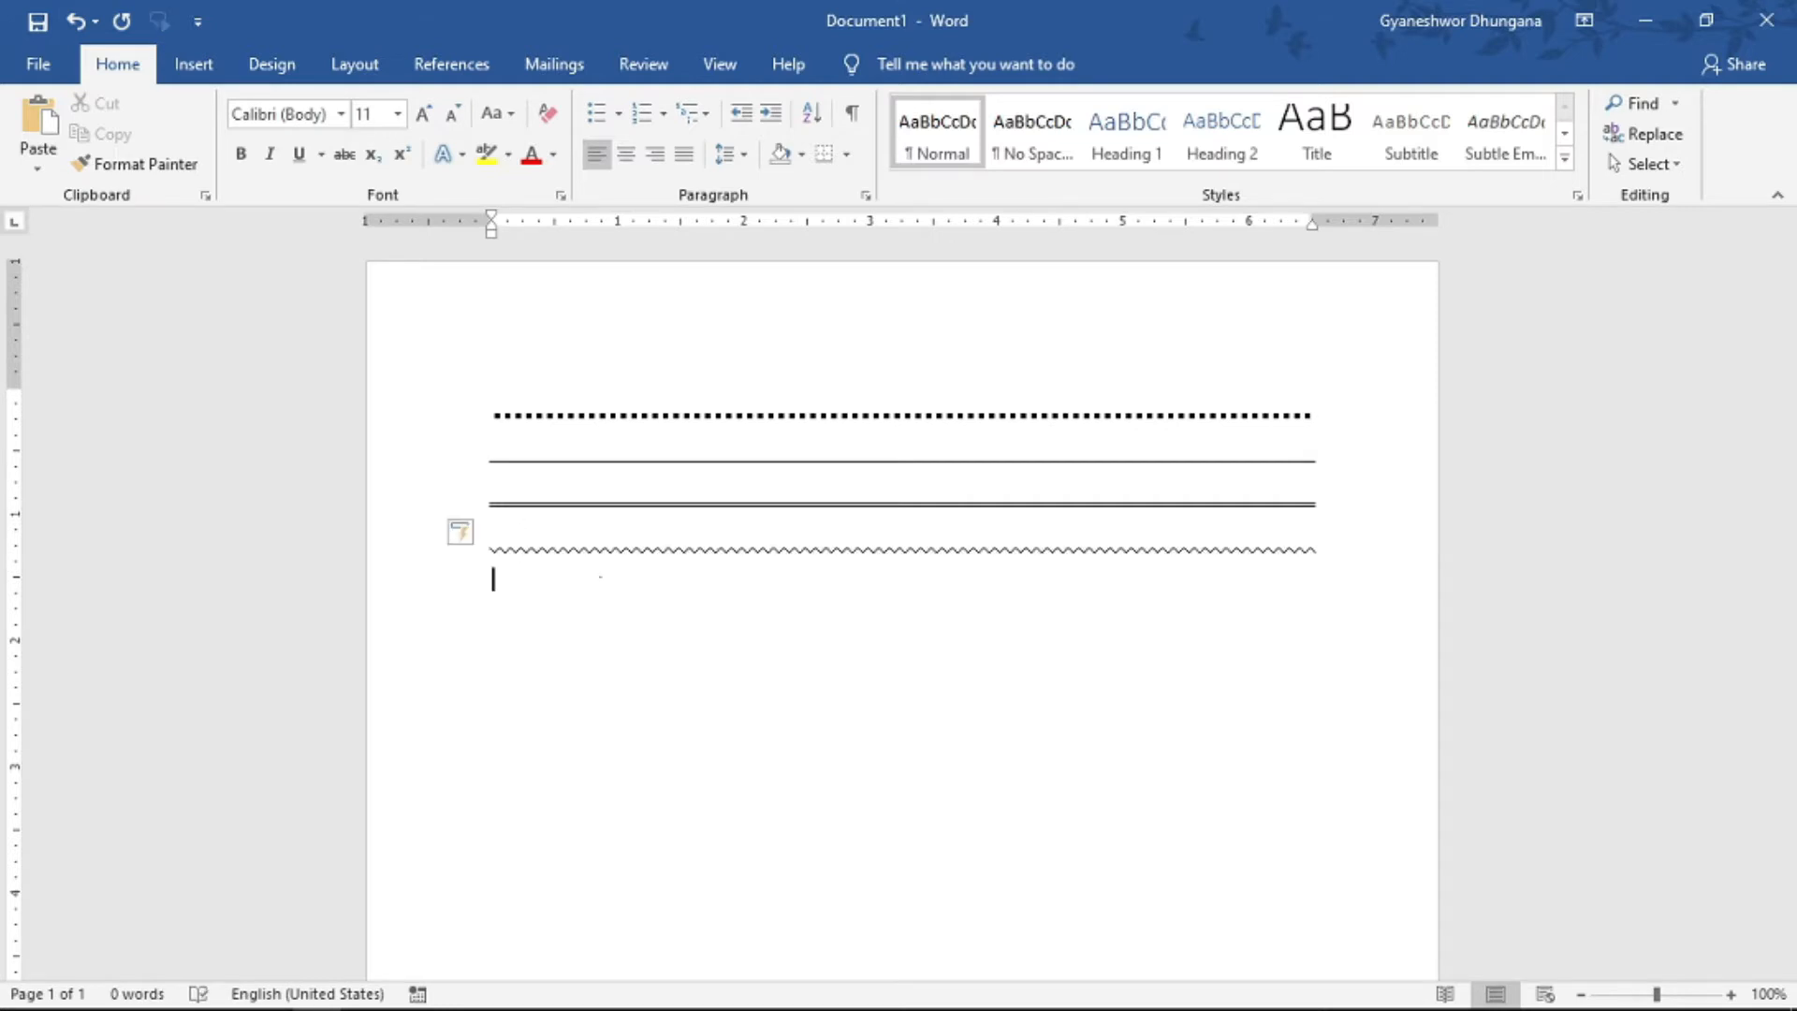
text(###)
key(Return)
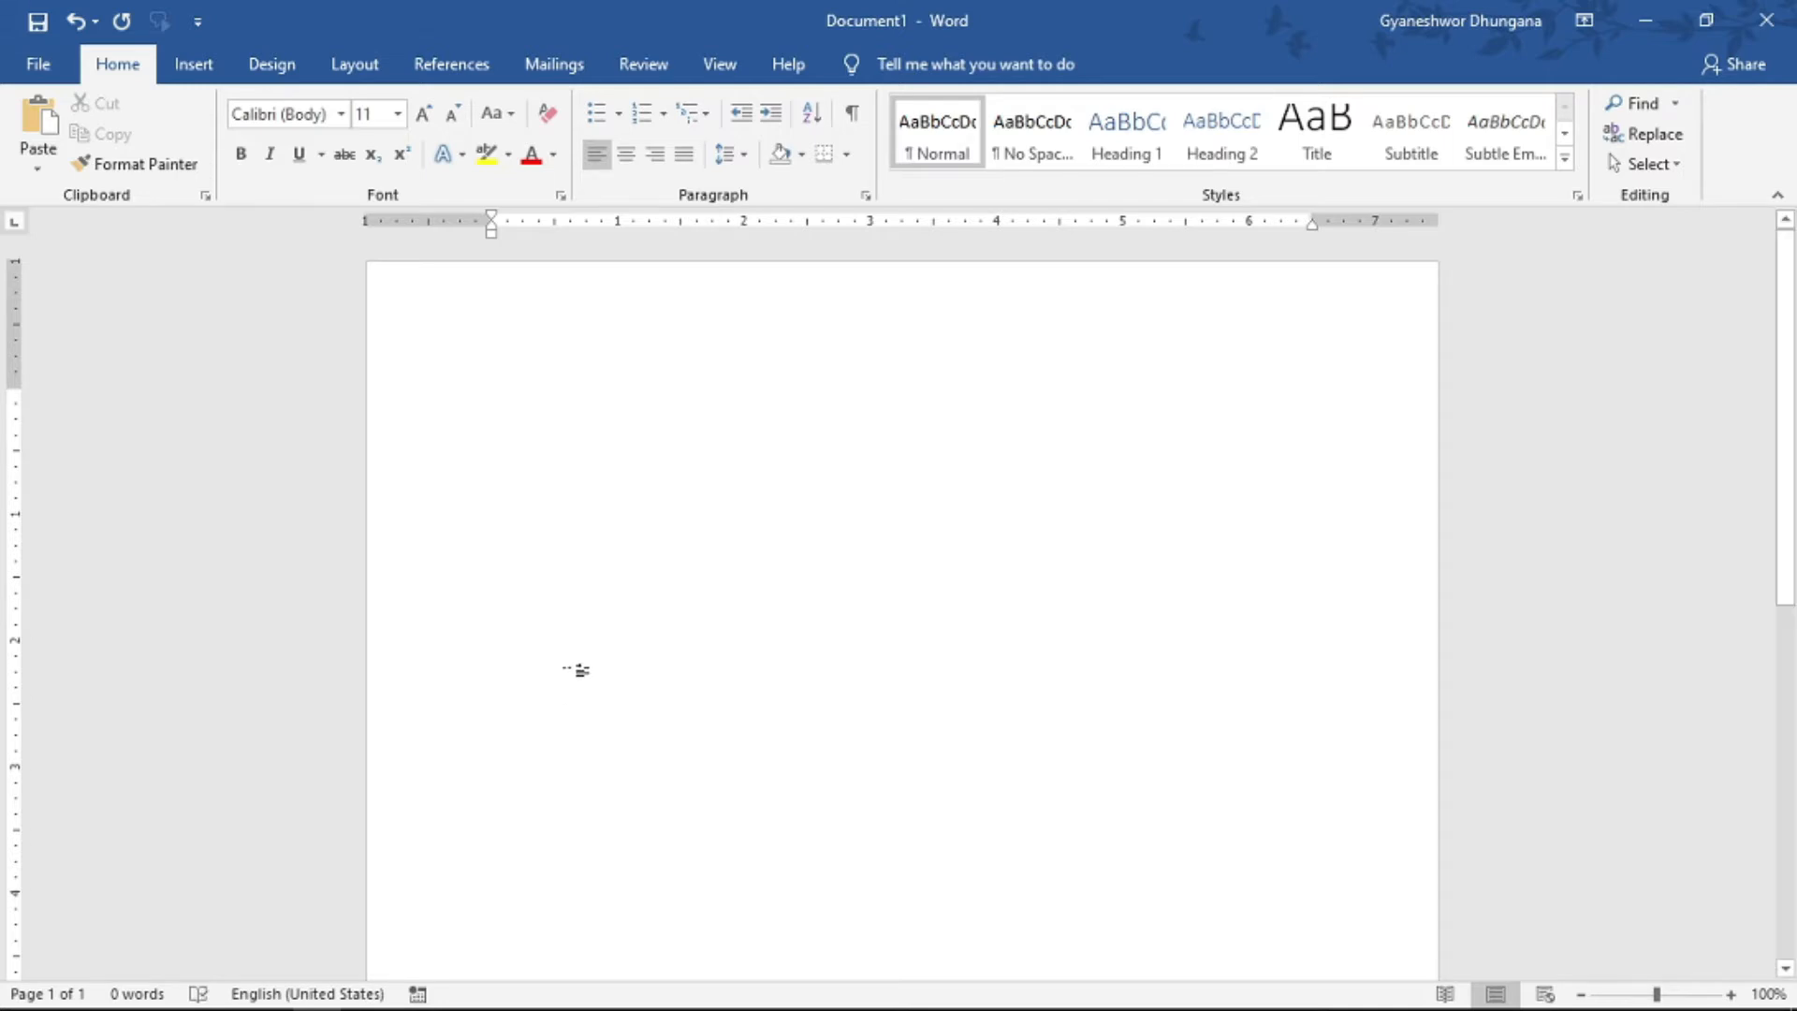
click(194, 64)
click(187, 131)
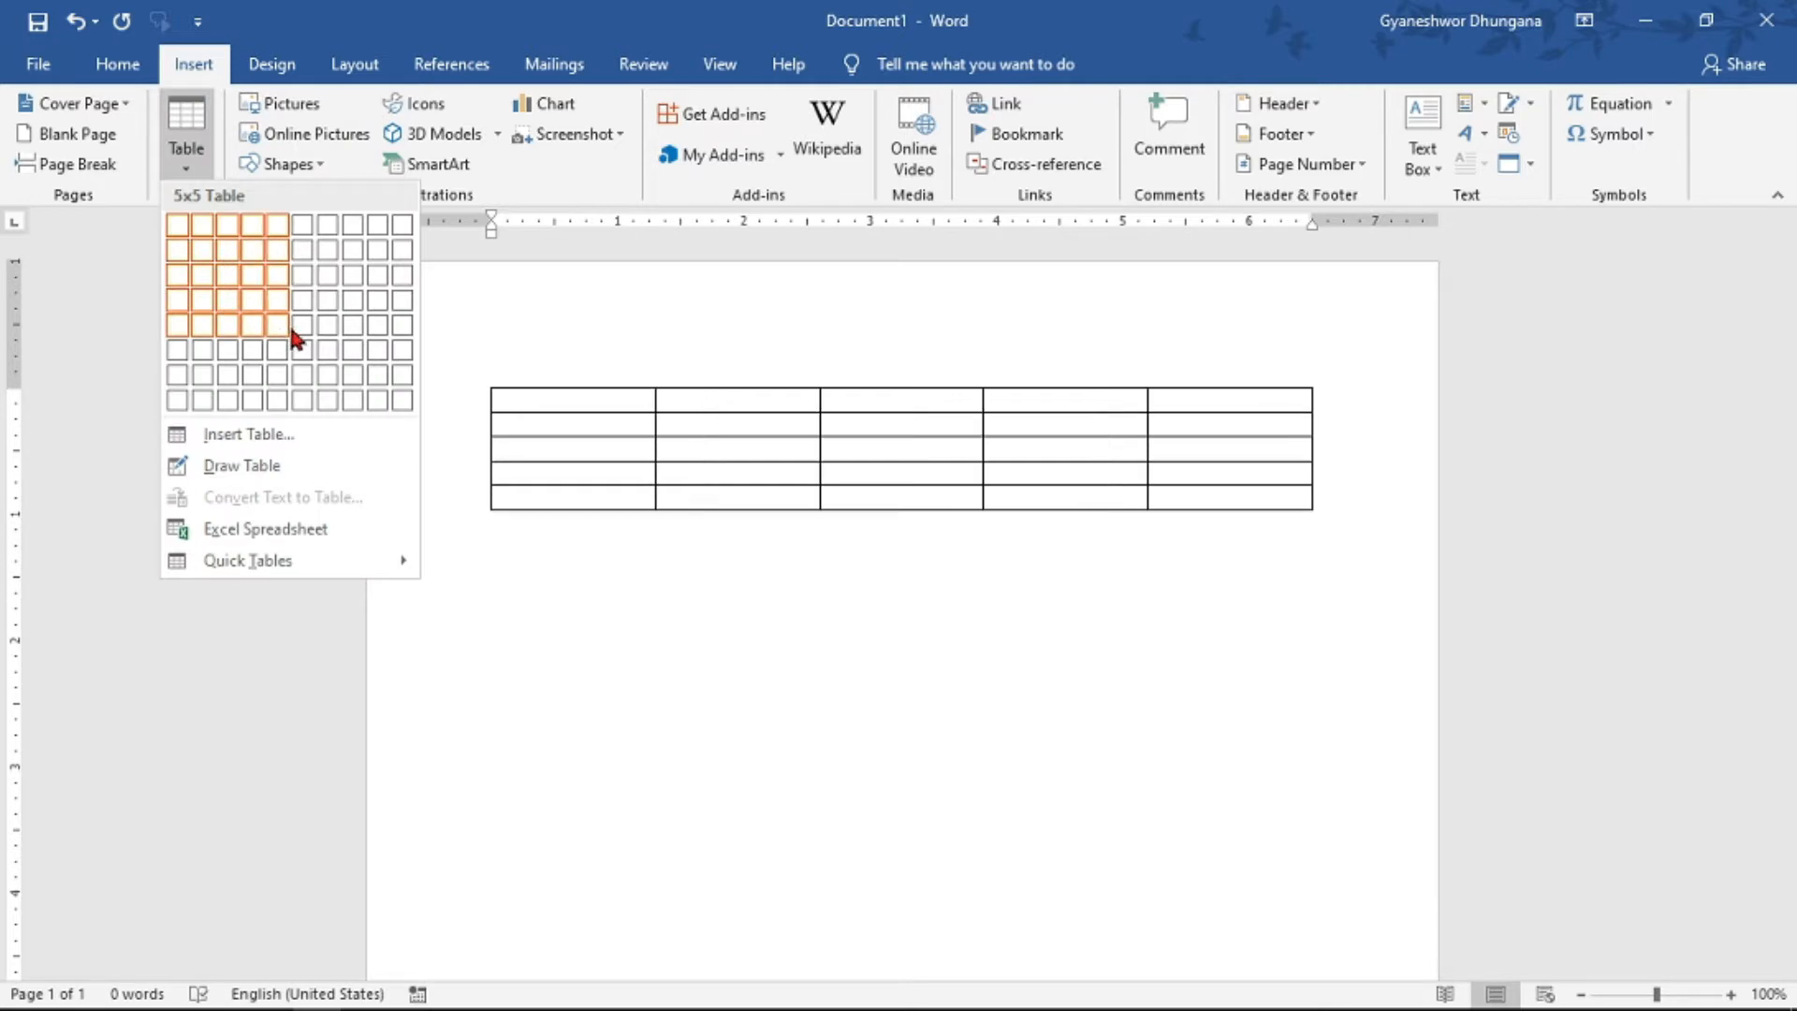
click(212, 157)
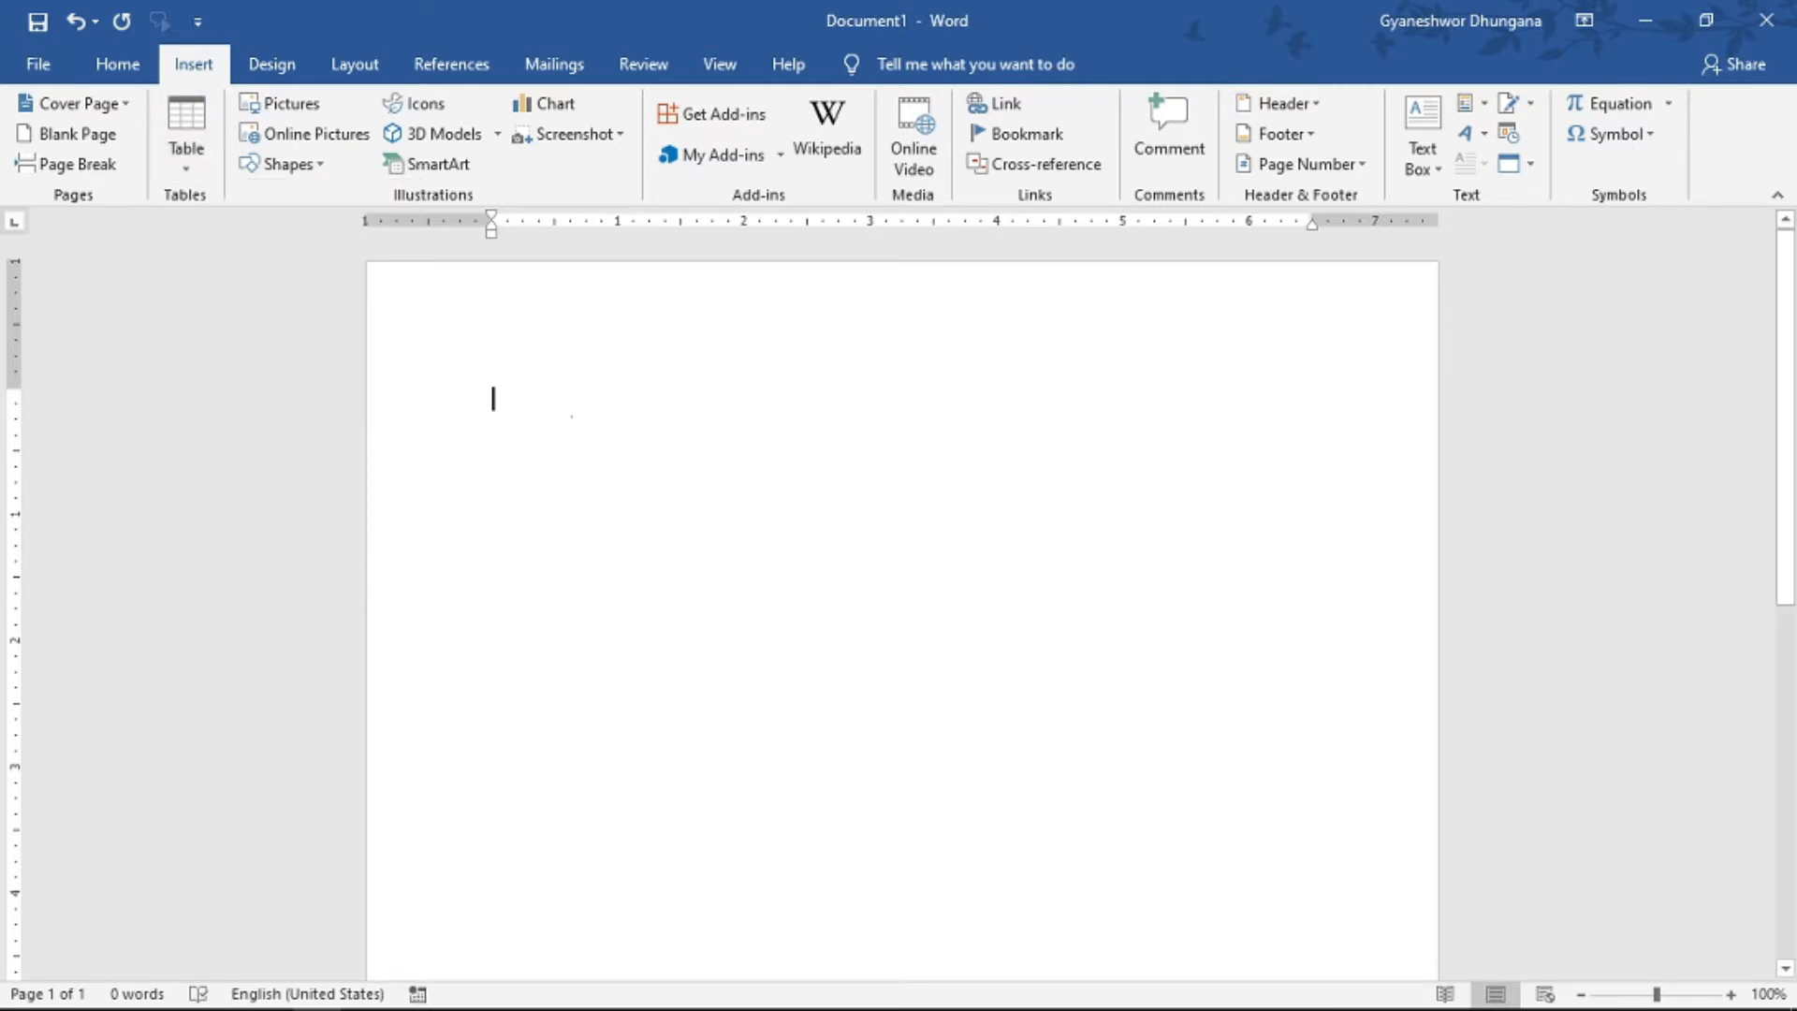
- Create a one-row, three-column table from a text line of plus signs separated by runs of hyphens
text(+)
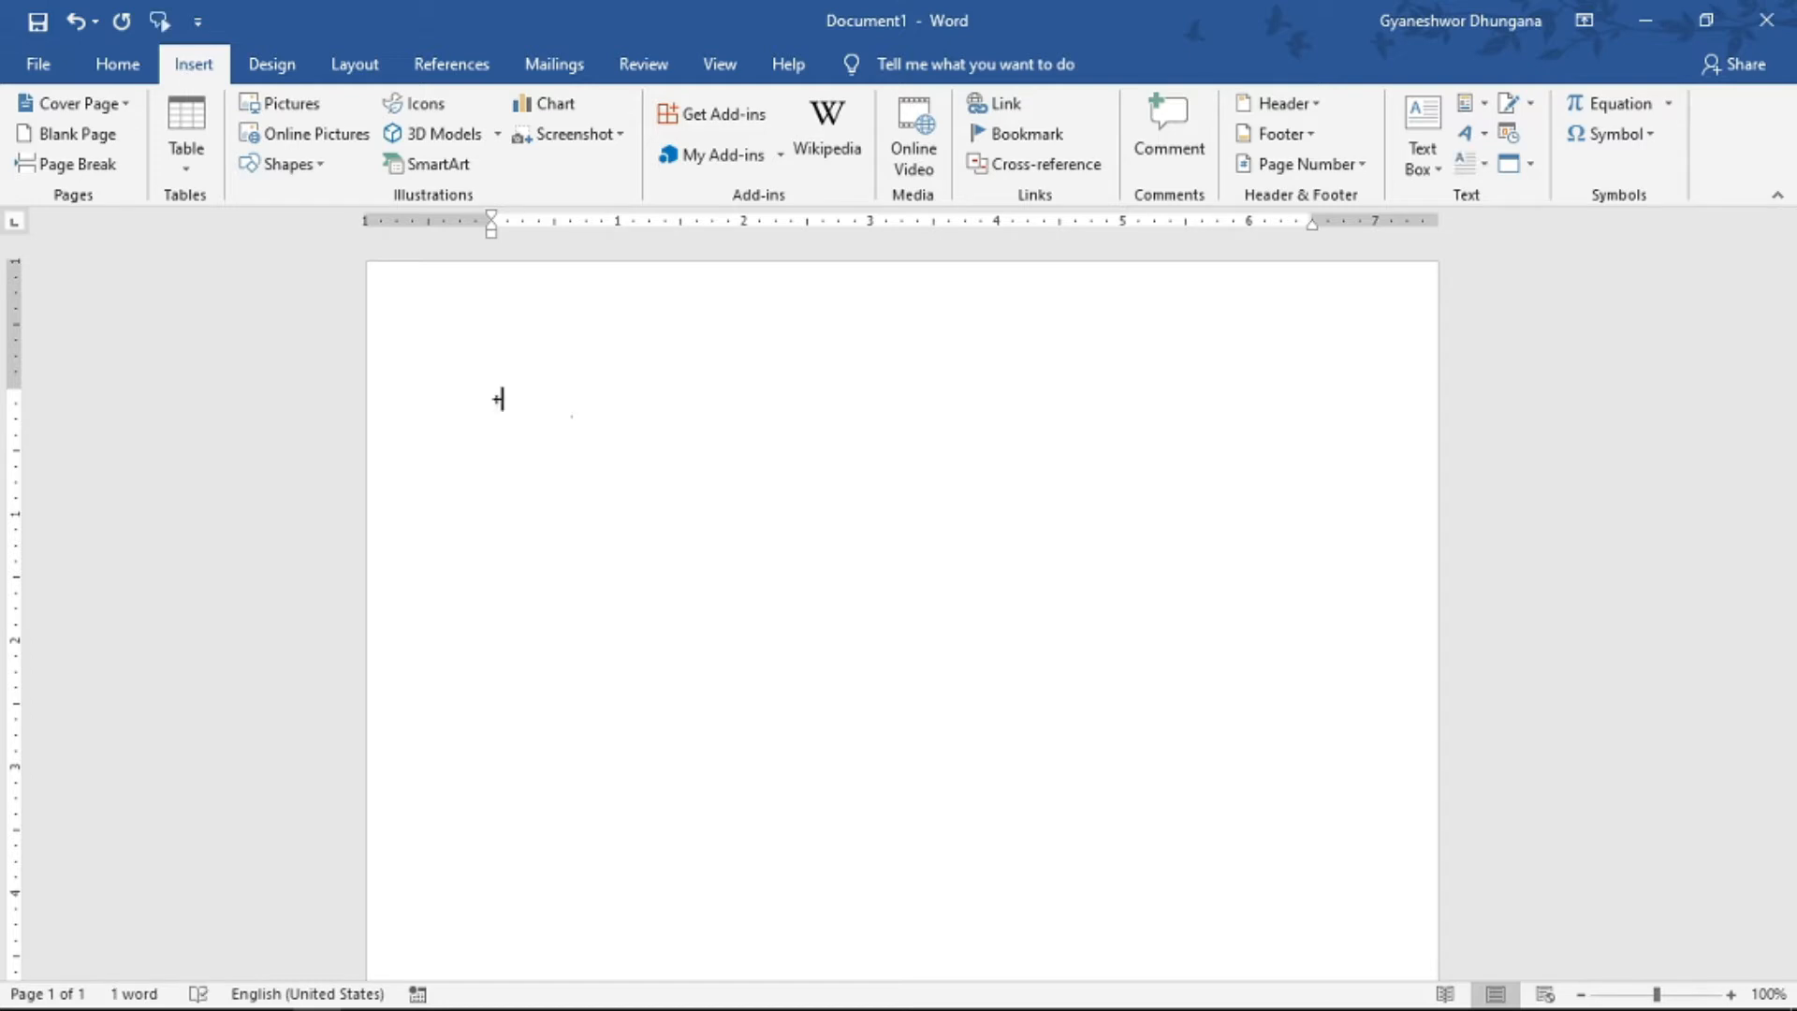
text(-----------------)
text(----)
text(+-----------------)
text(+------------------)
text(+)
drag(502, 406, 585, 409)
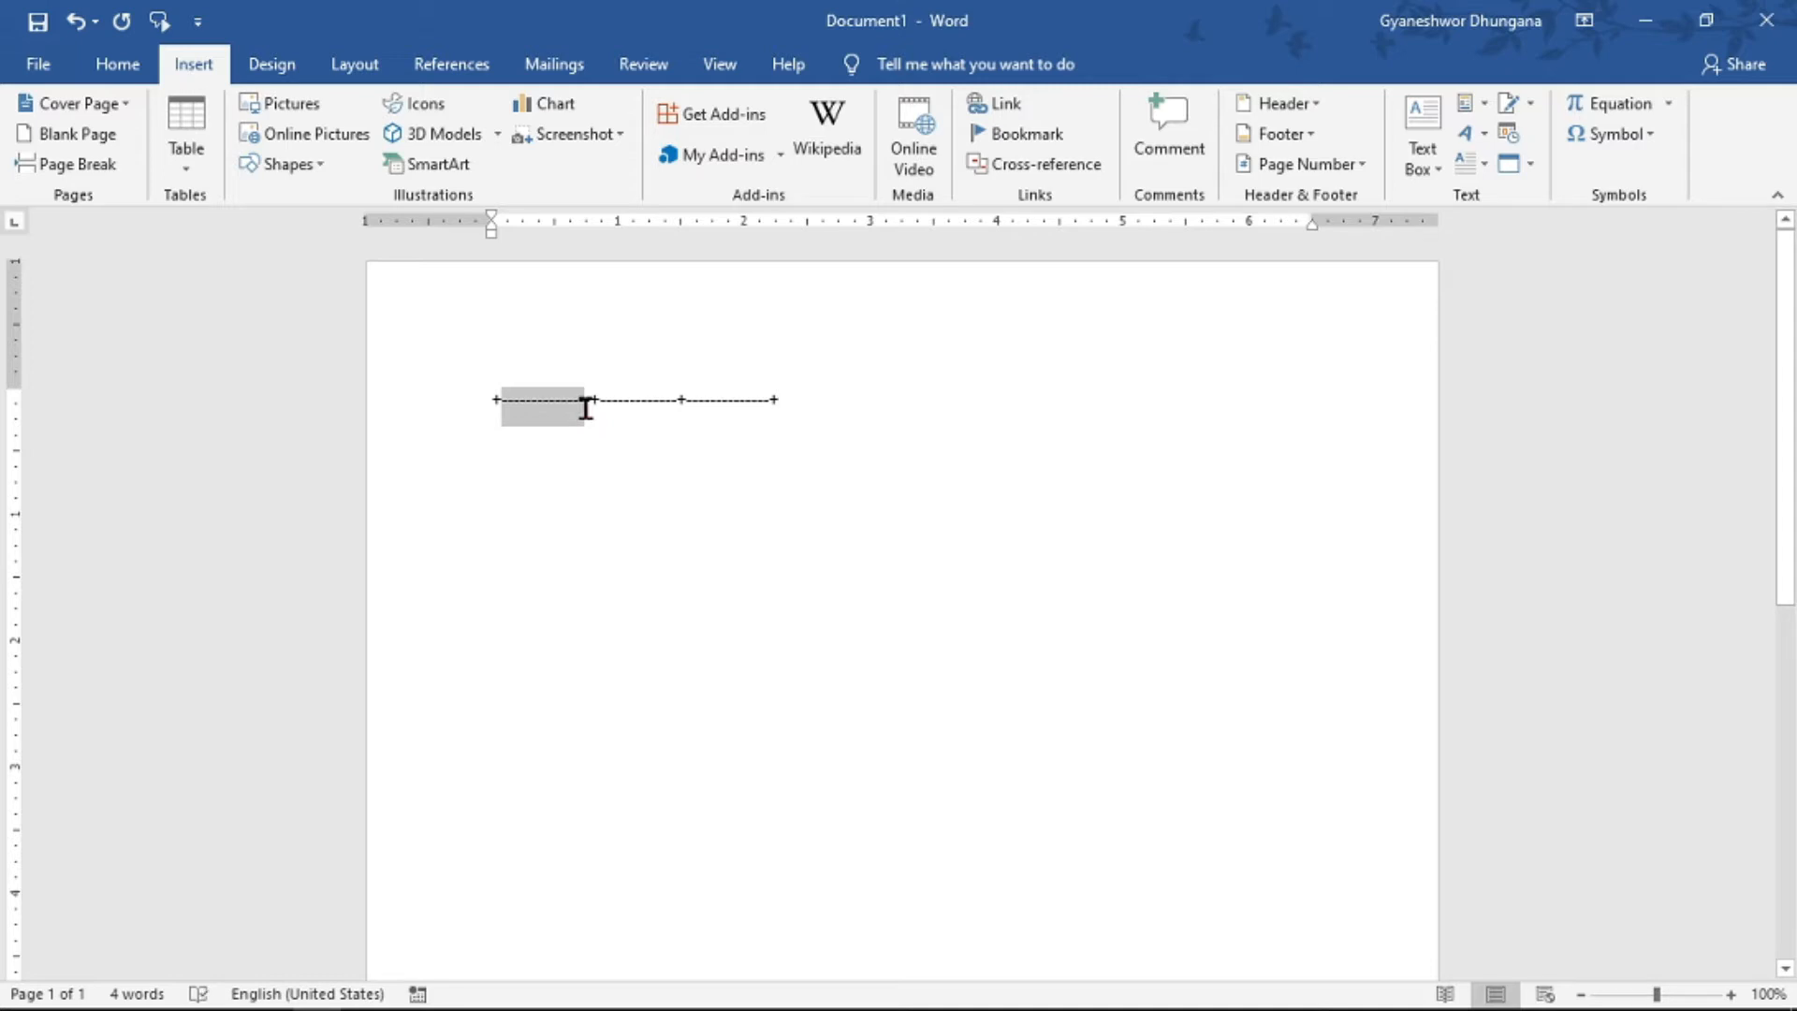
drag(600, 405, 745, 401)
click(777, 400)
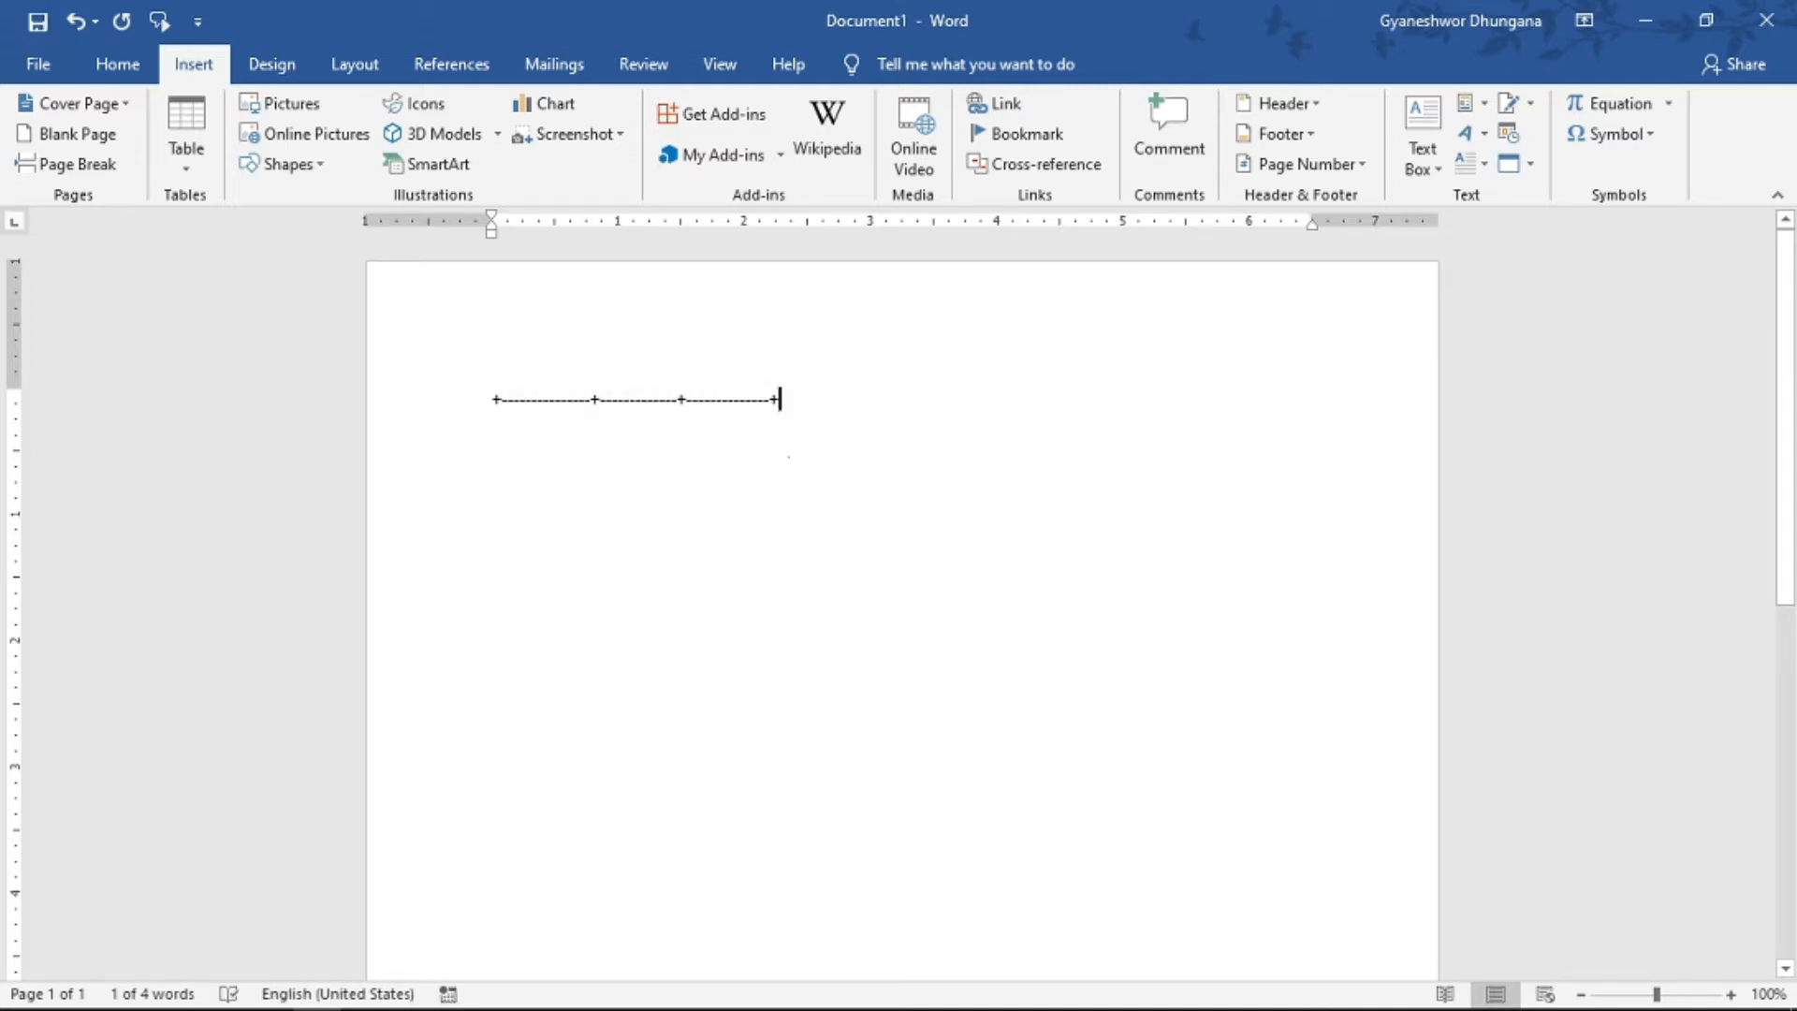
key(Return)
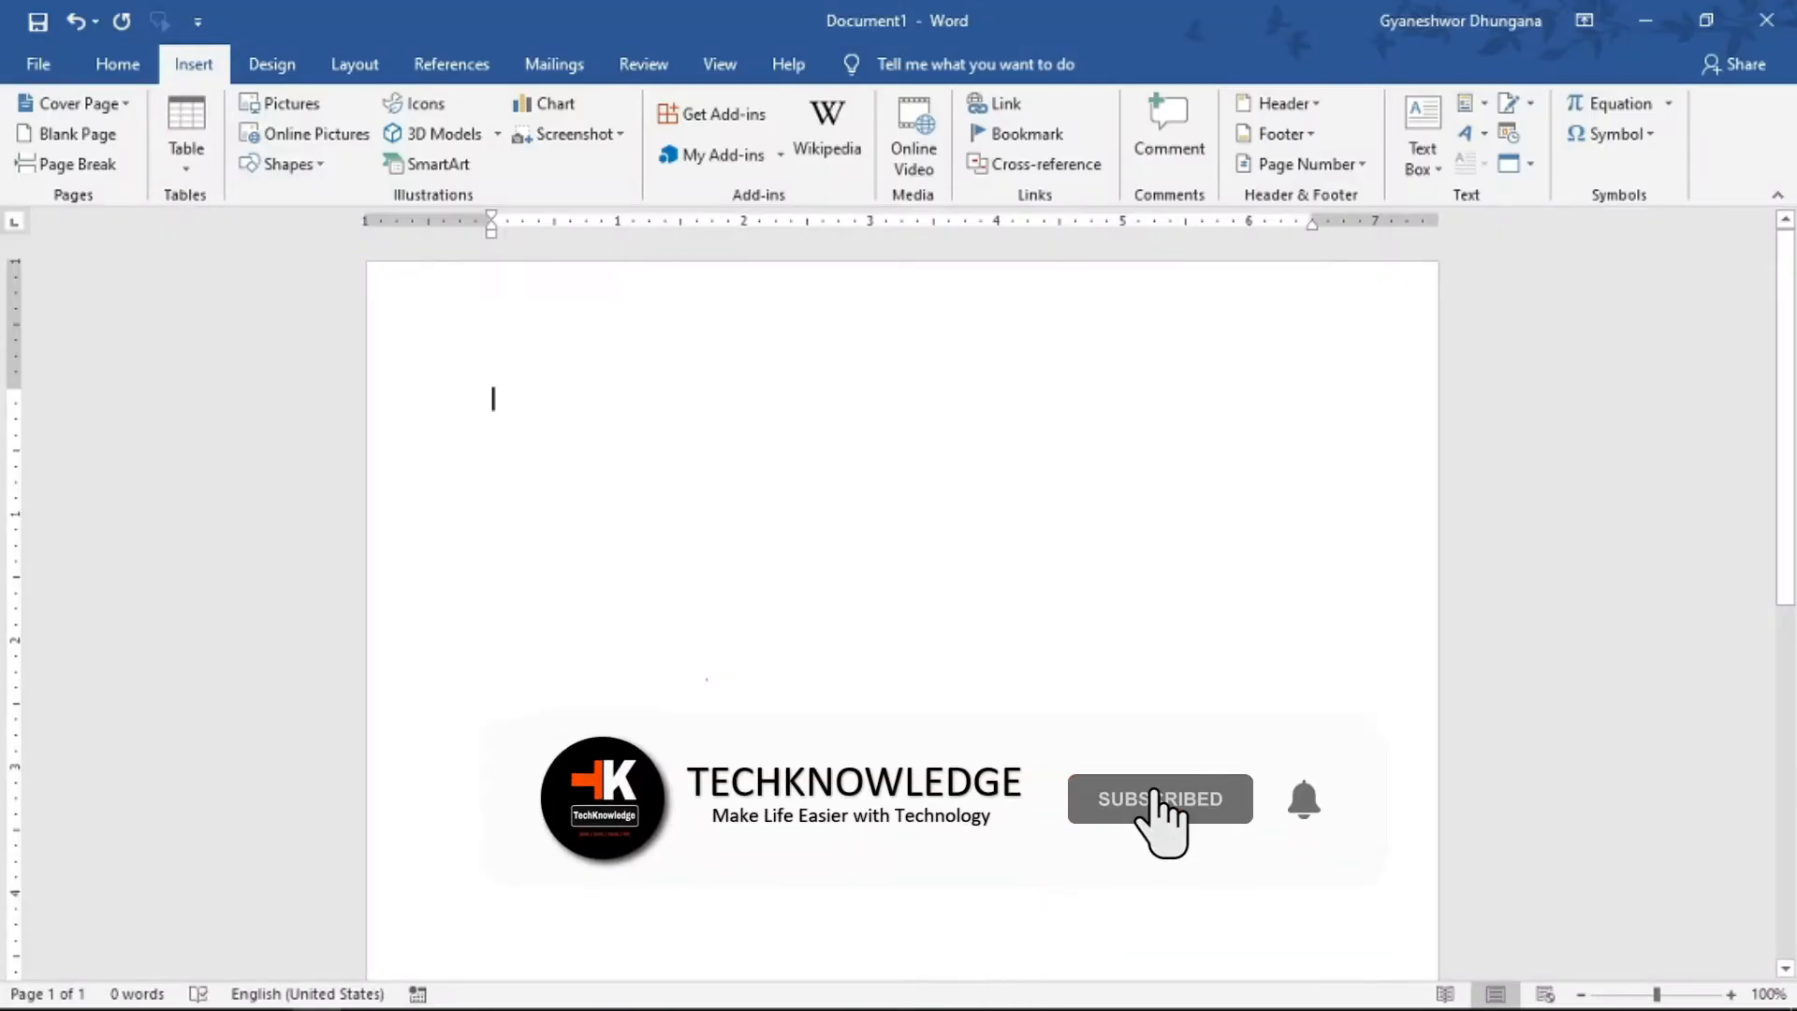
- Add a new custom tab to the ribbon and place it after the Help tab
click(126, 64)
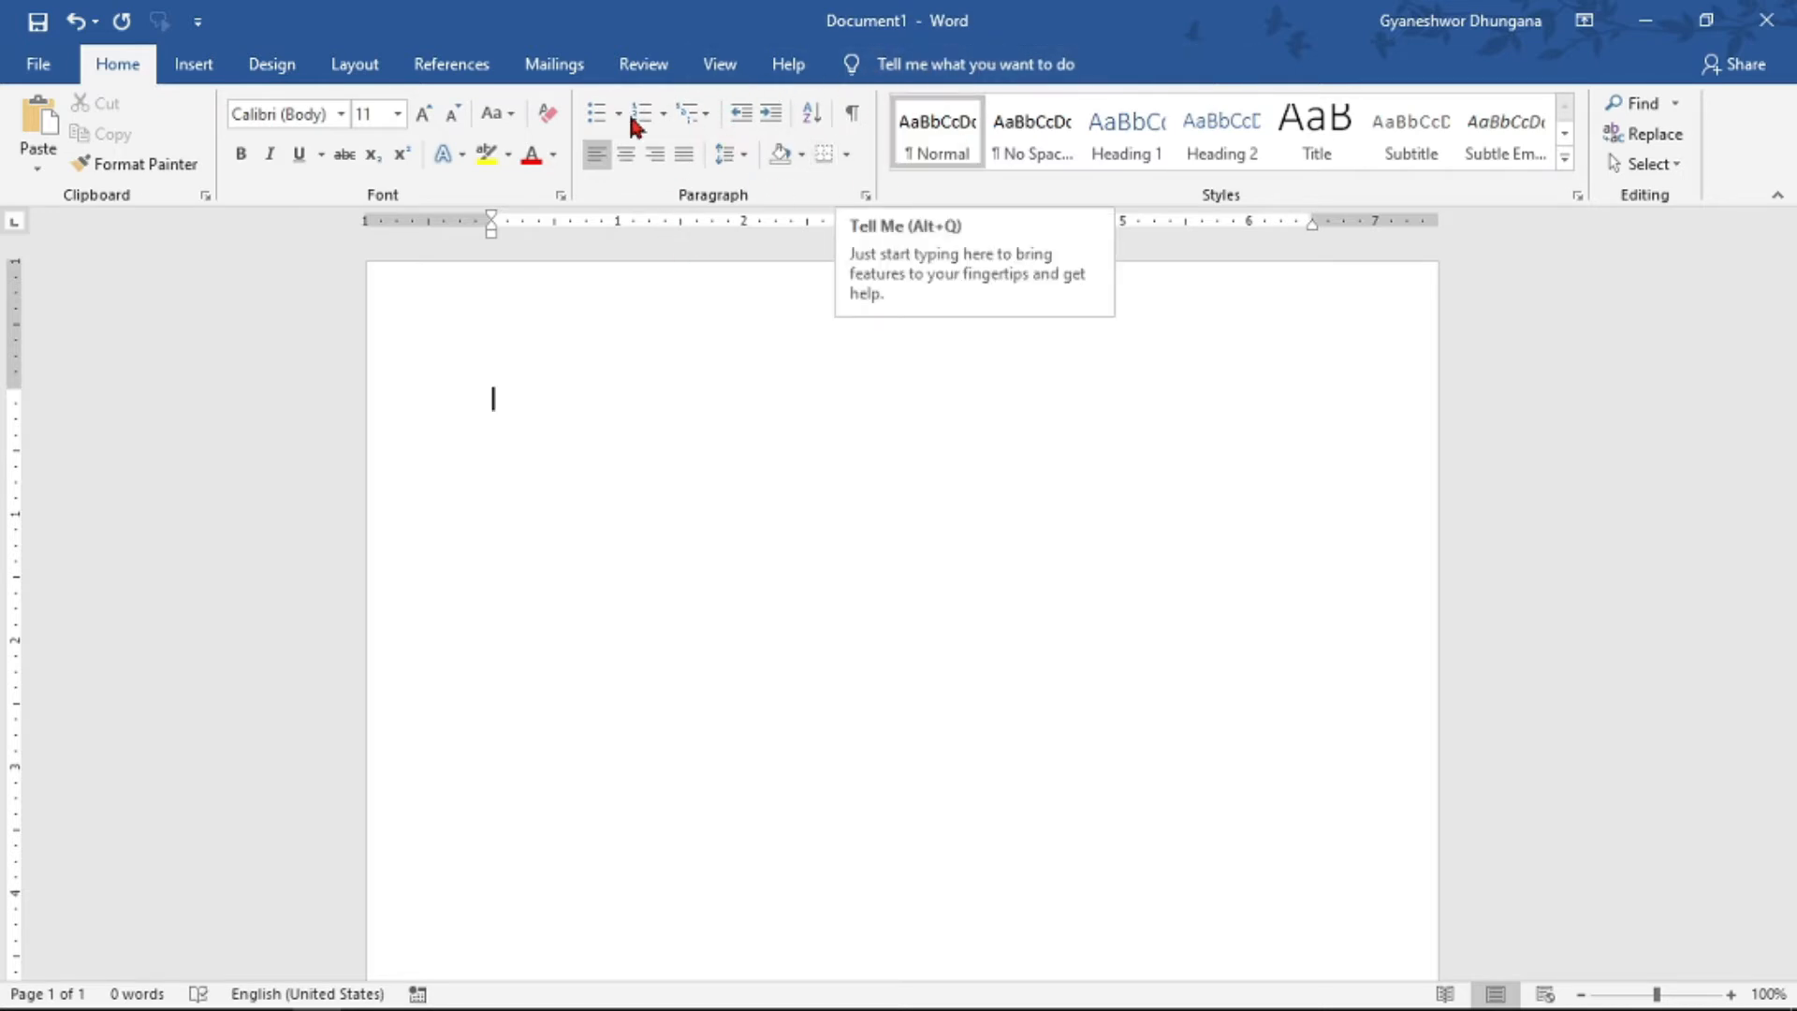
click(37, 68)
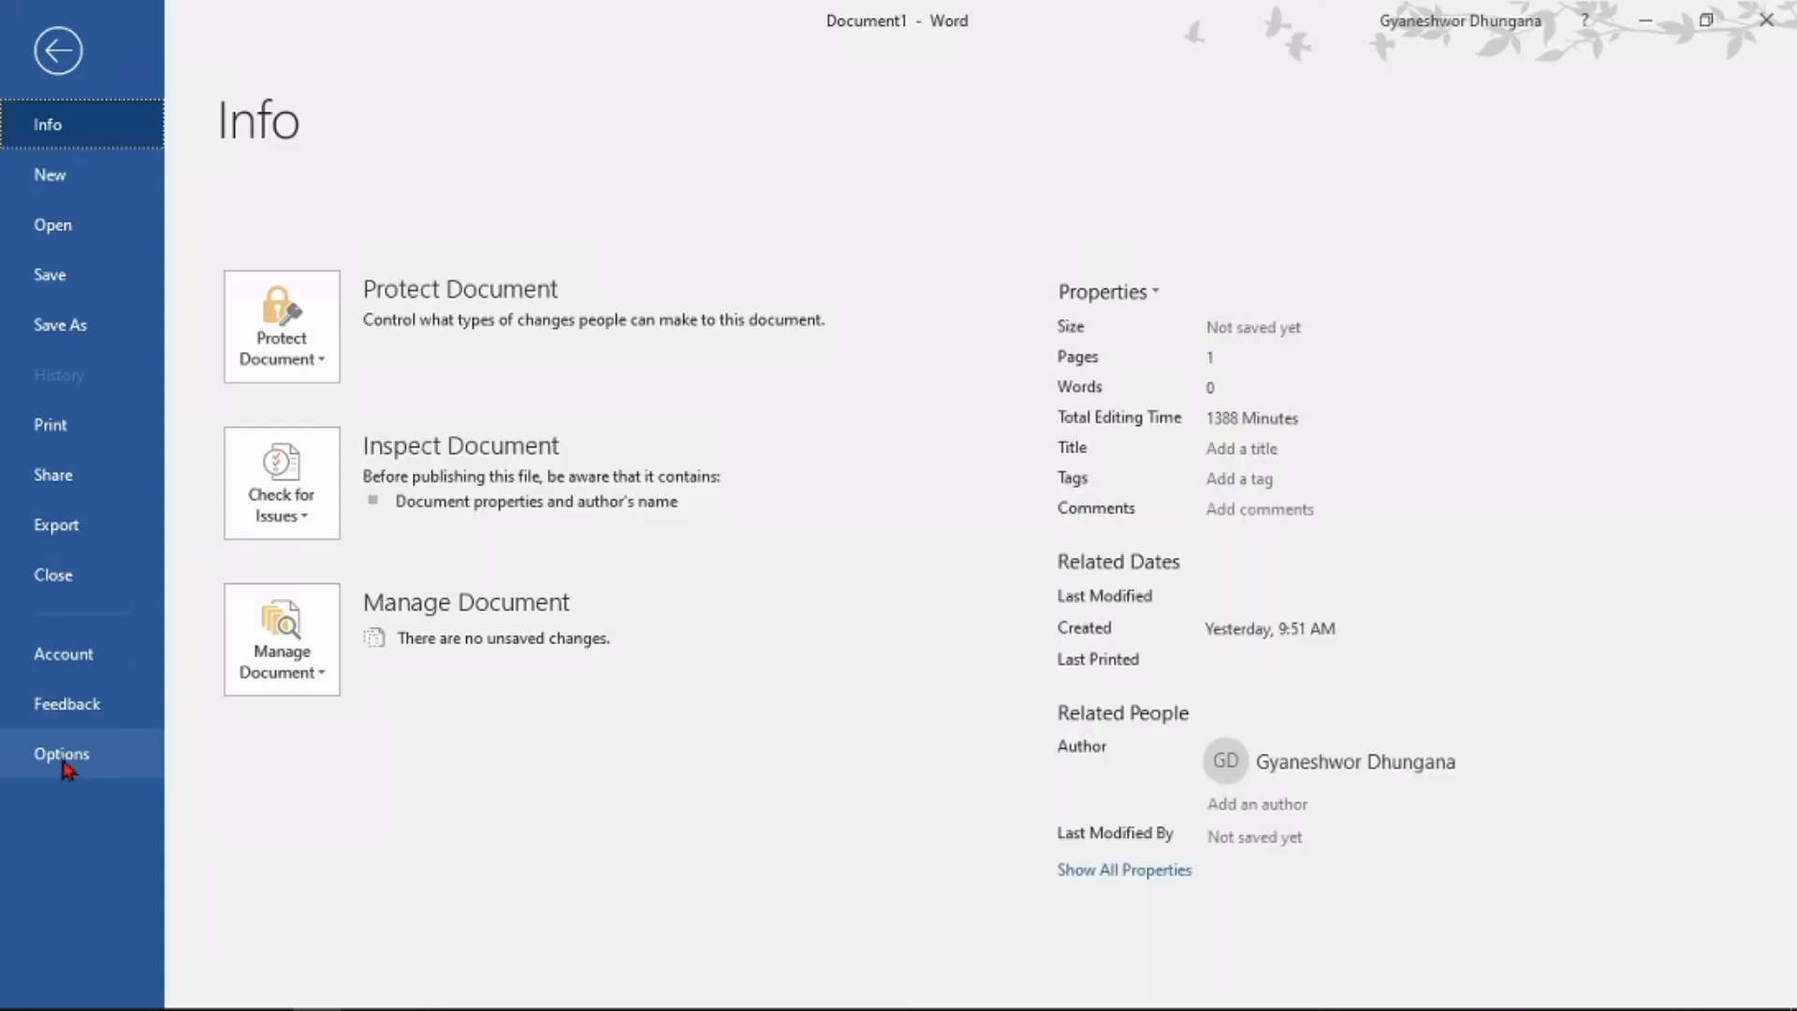
click(64, 760)
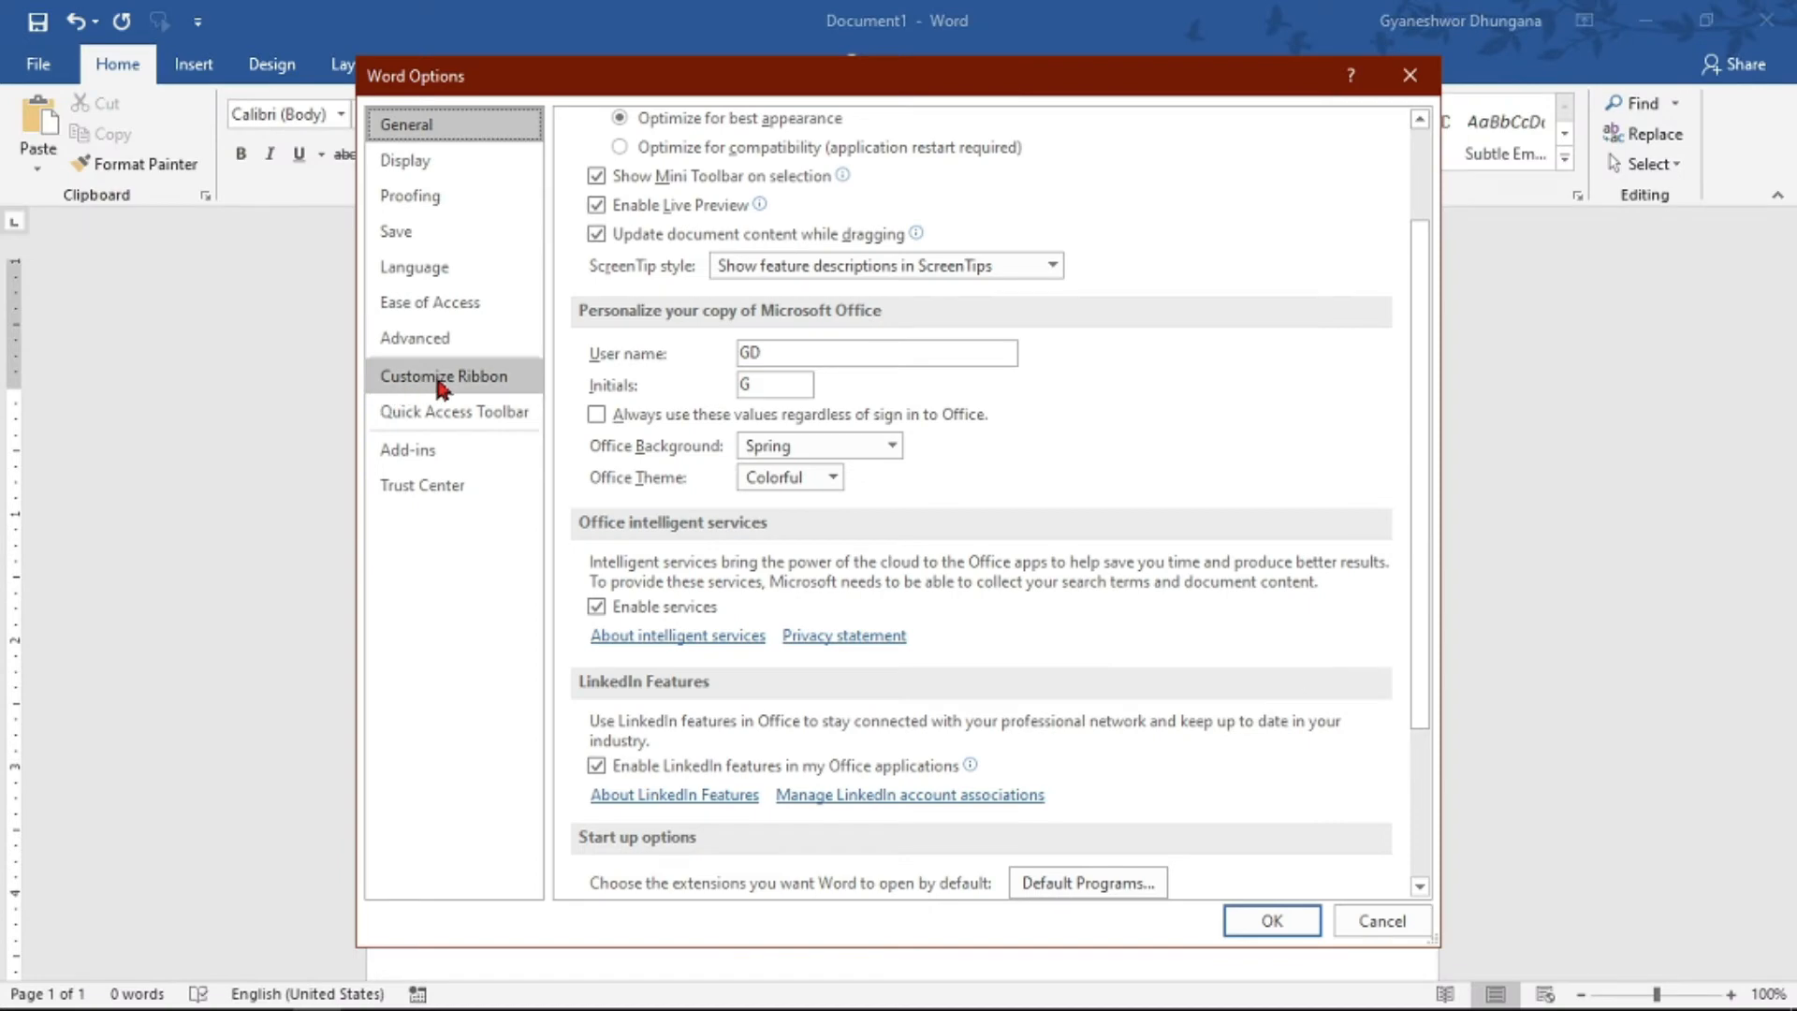
click(441, 382)
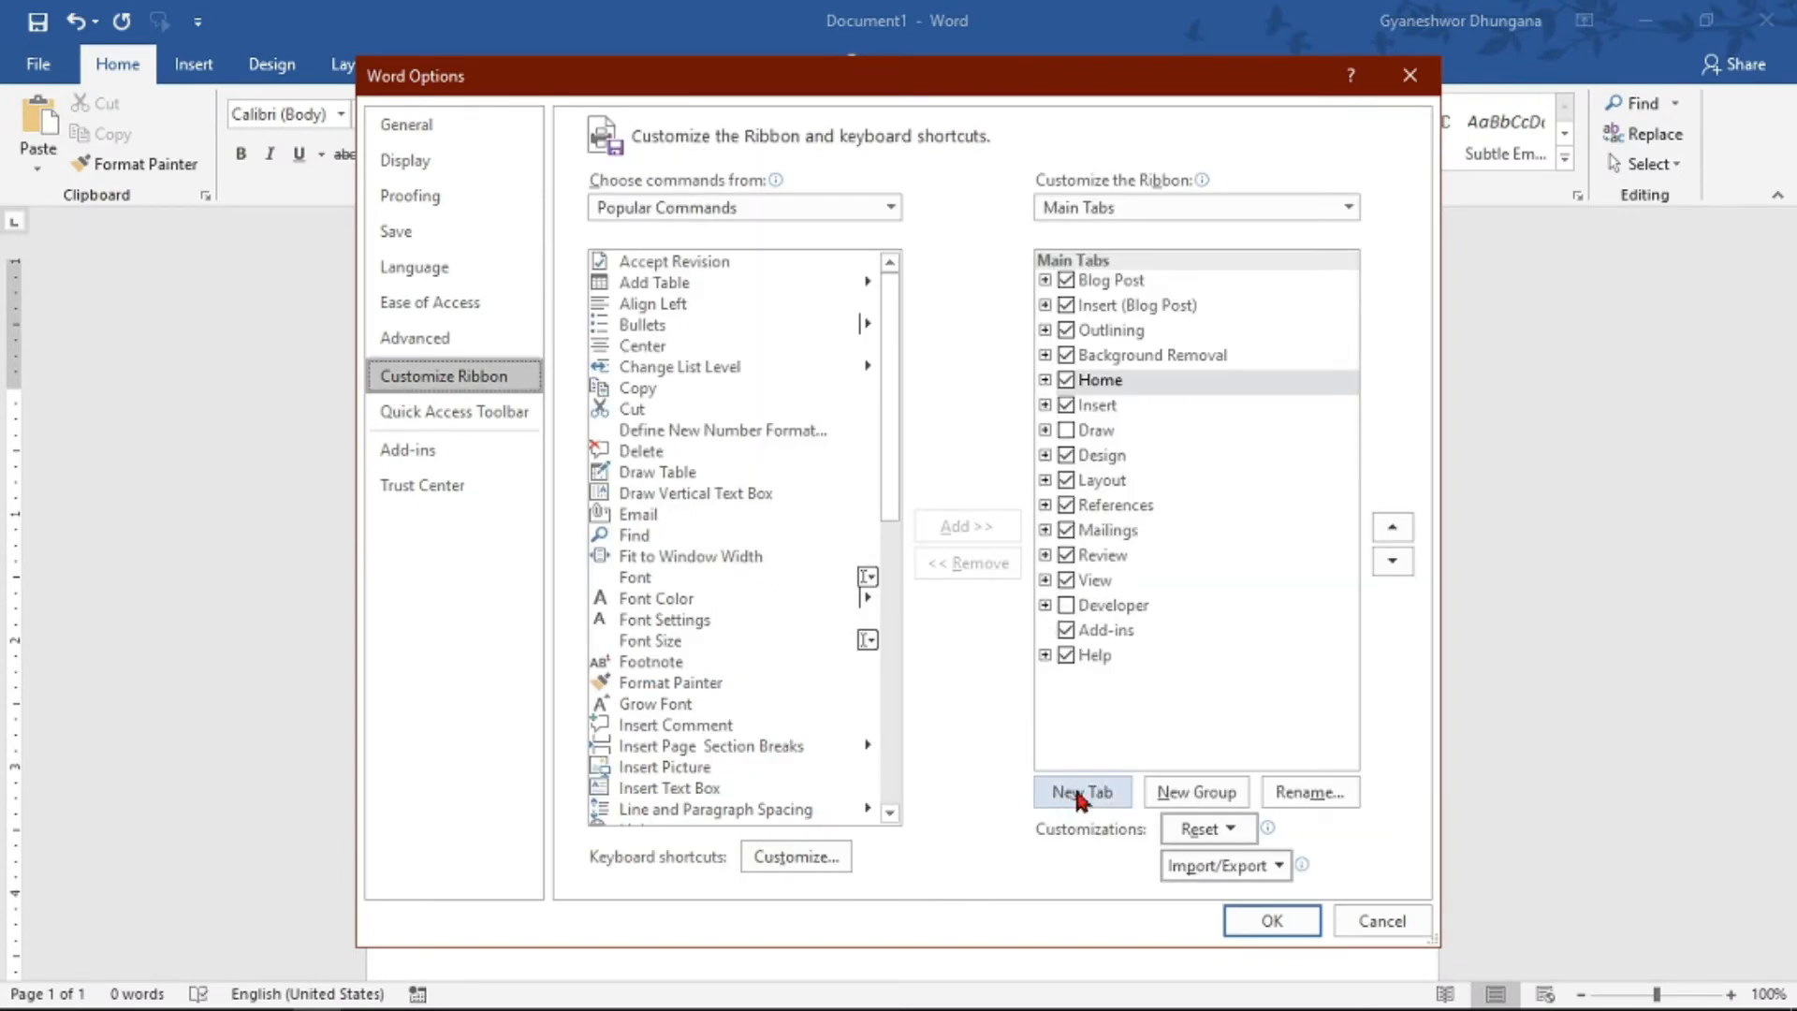
click(1081, 793)
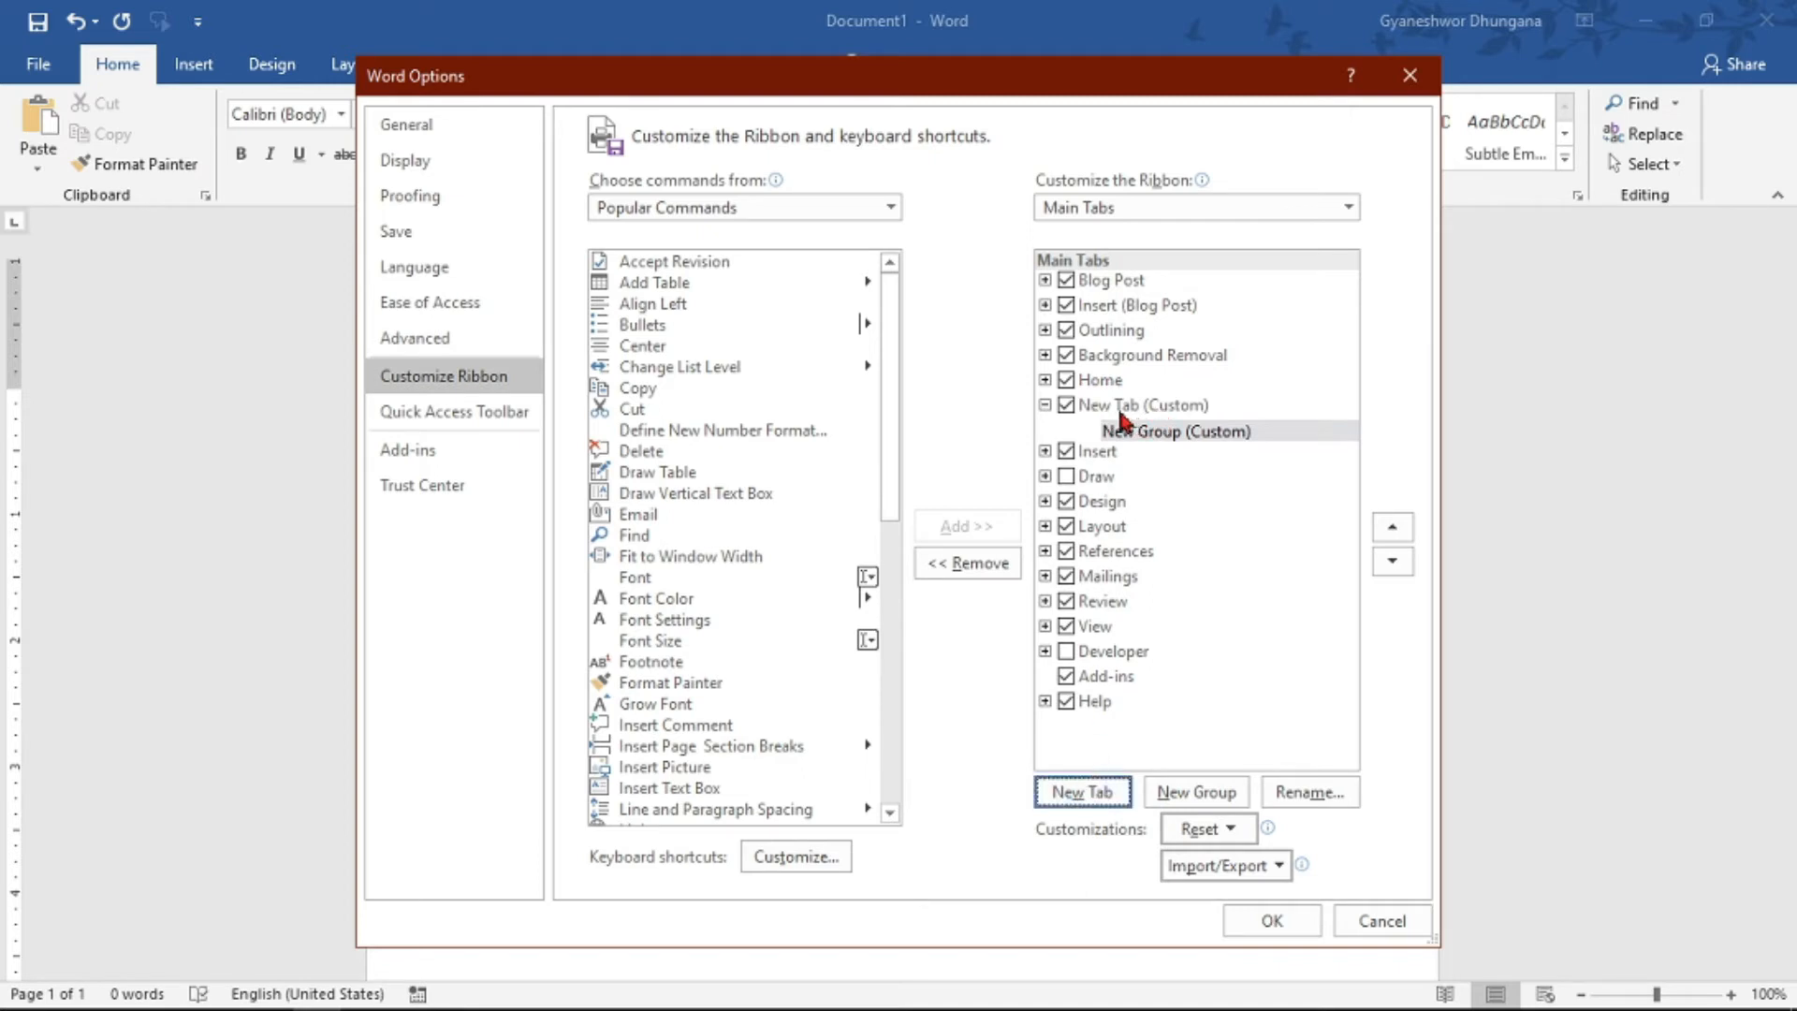
drag(1124, 414, 1125, 723)
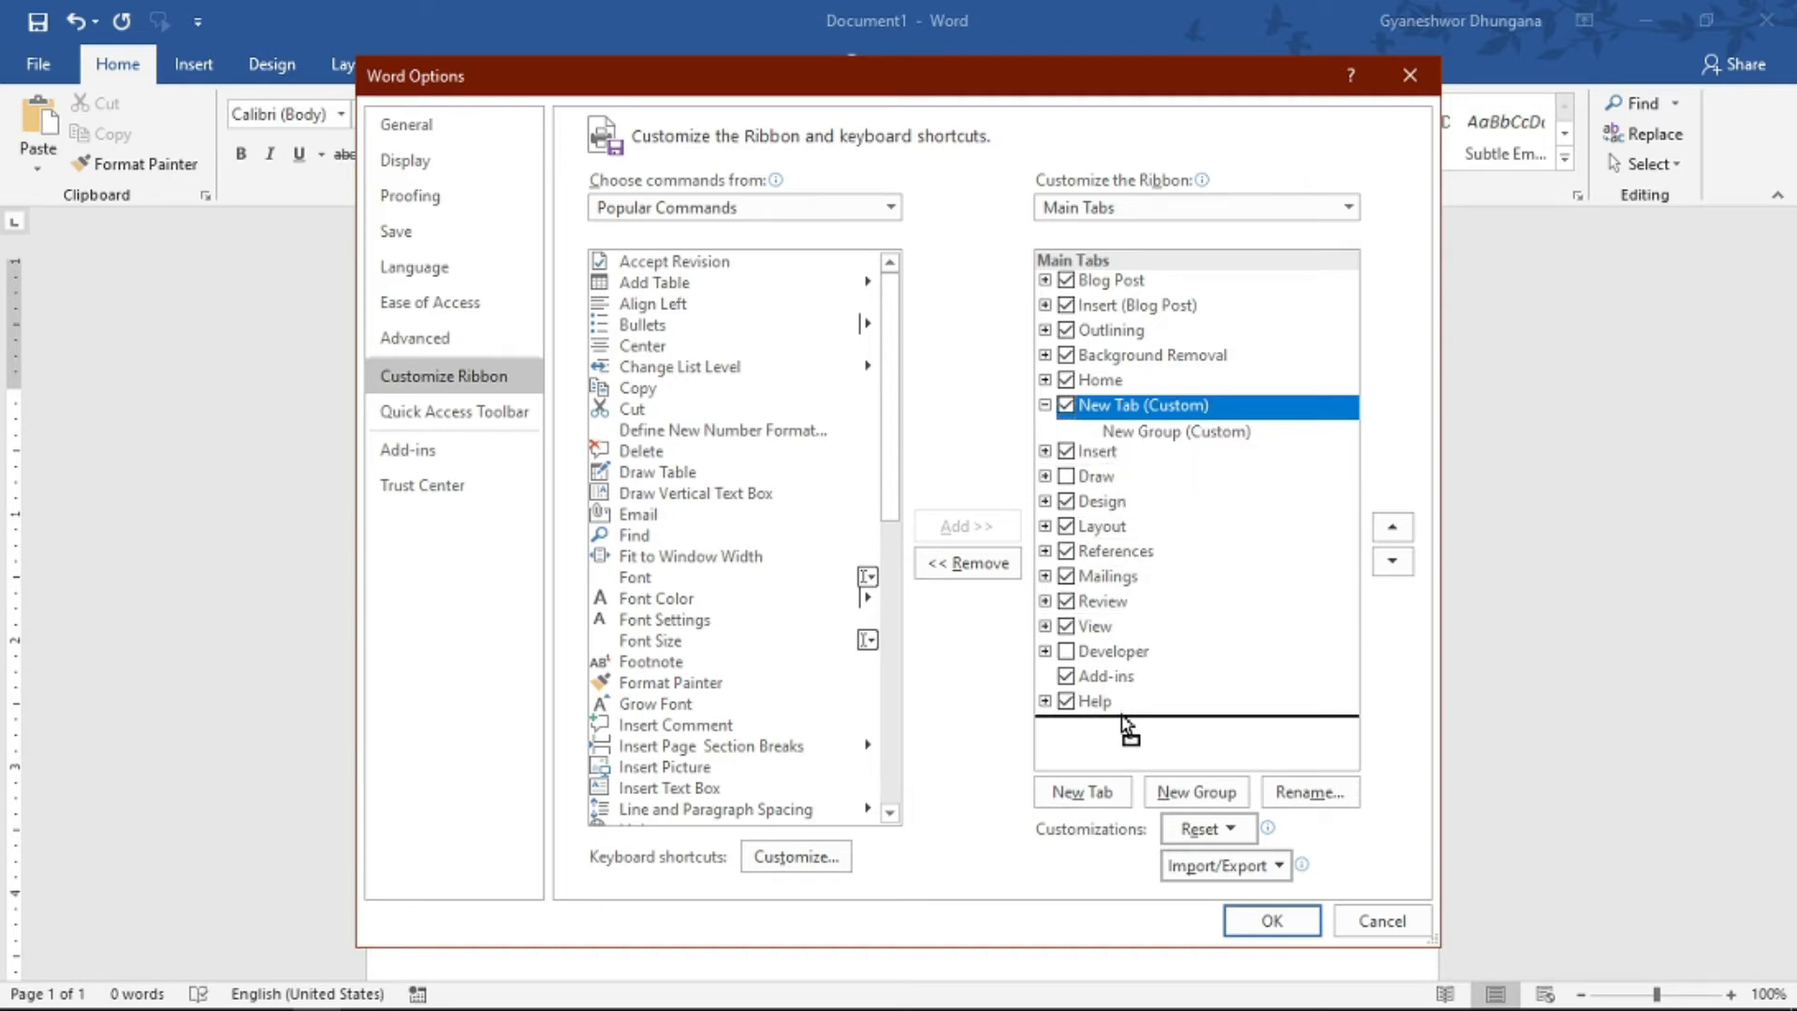
drag(1125, 723, 1128, 725)
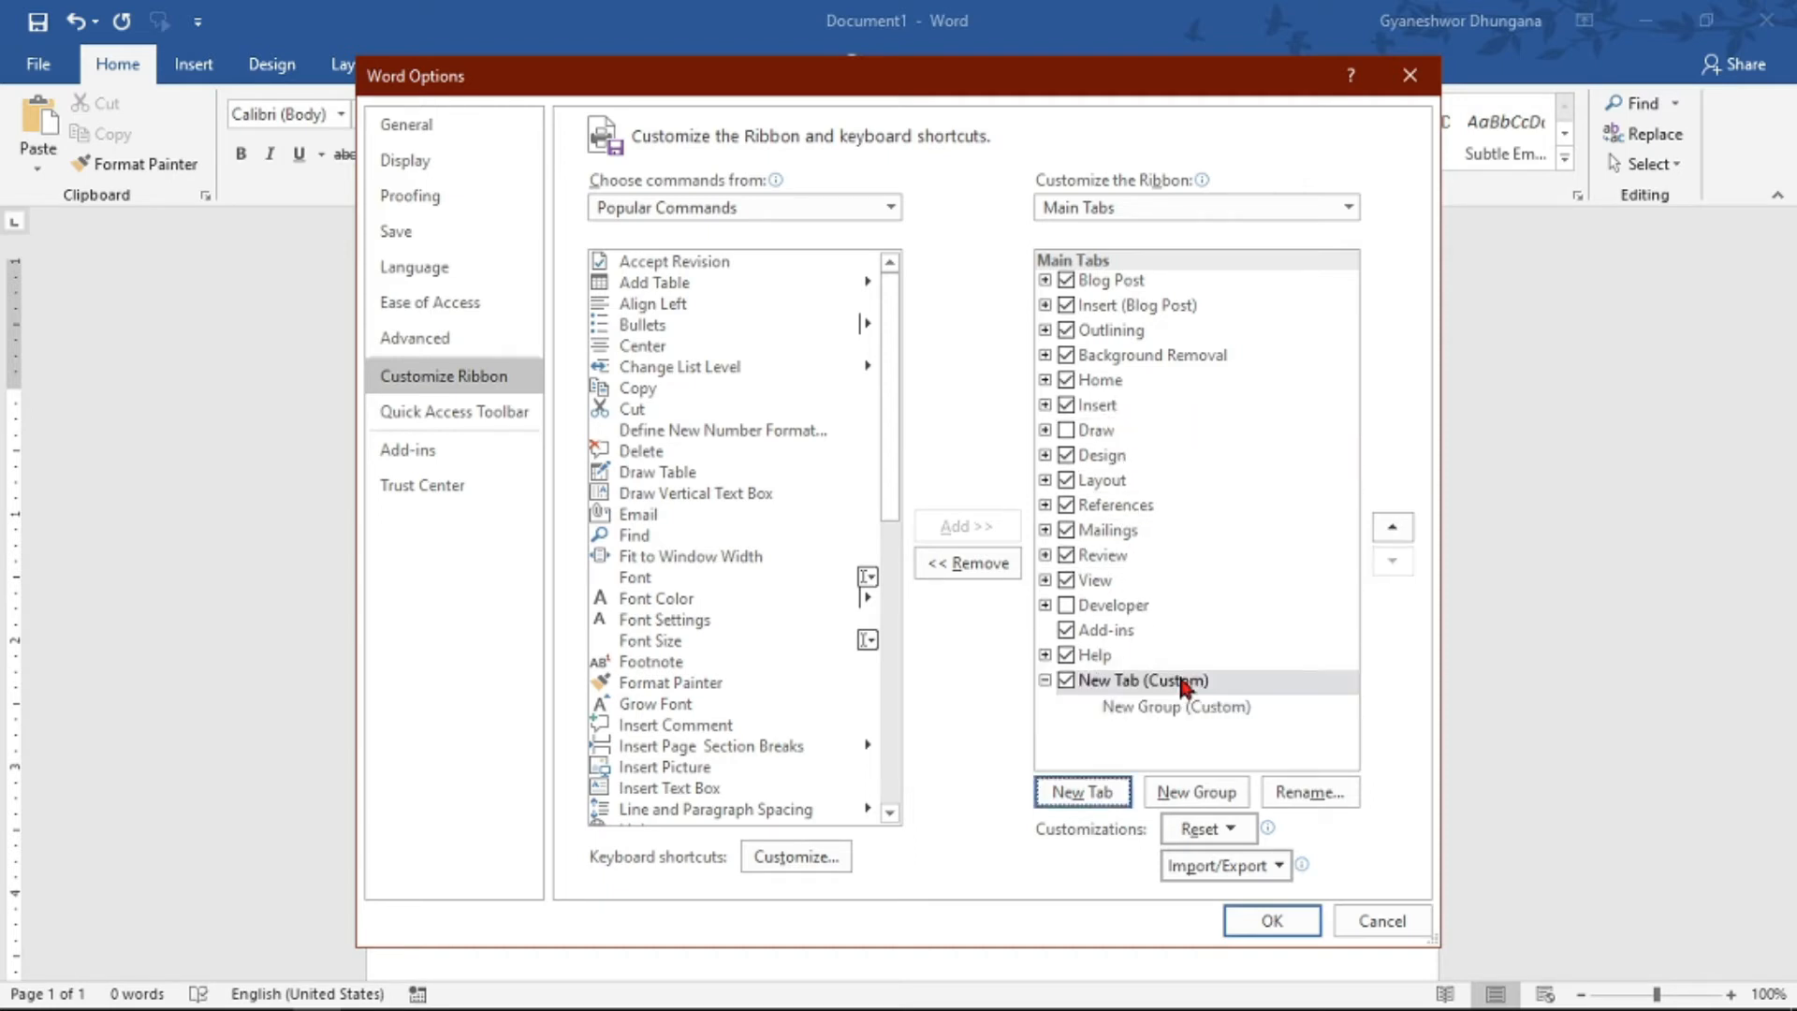
- Rename the new custom ribbon tab to "My Tab"
click(1311, 793)
text(My Tab)
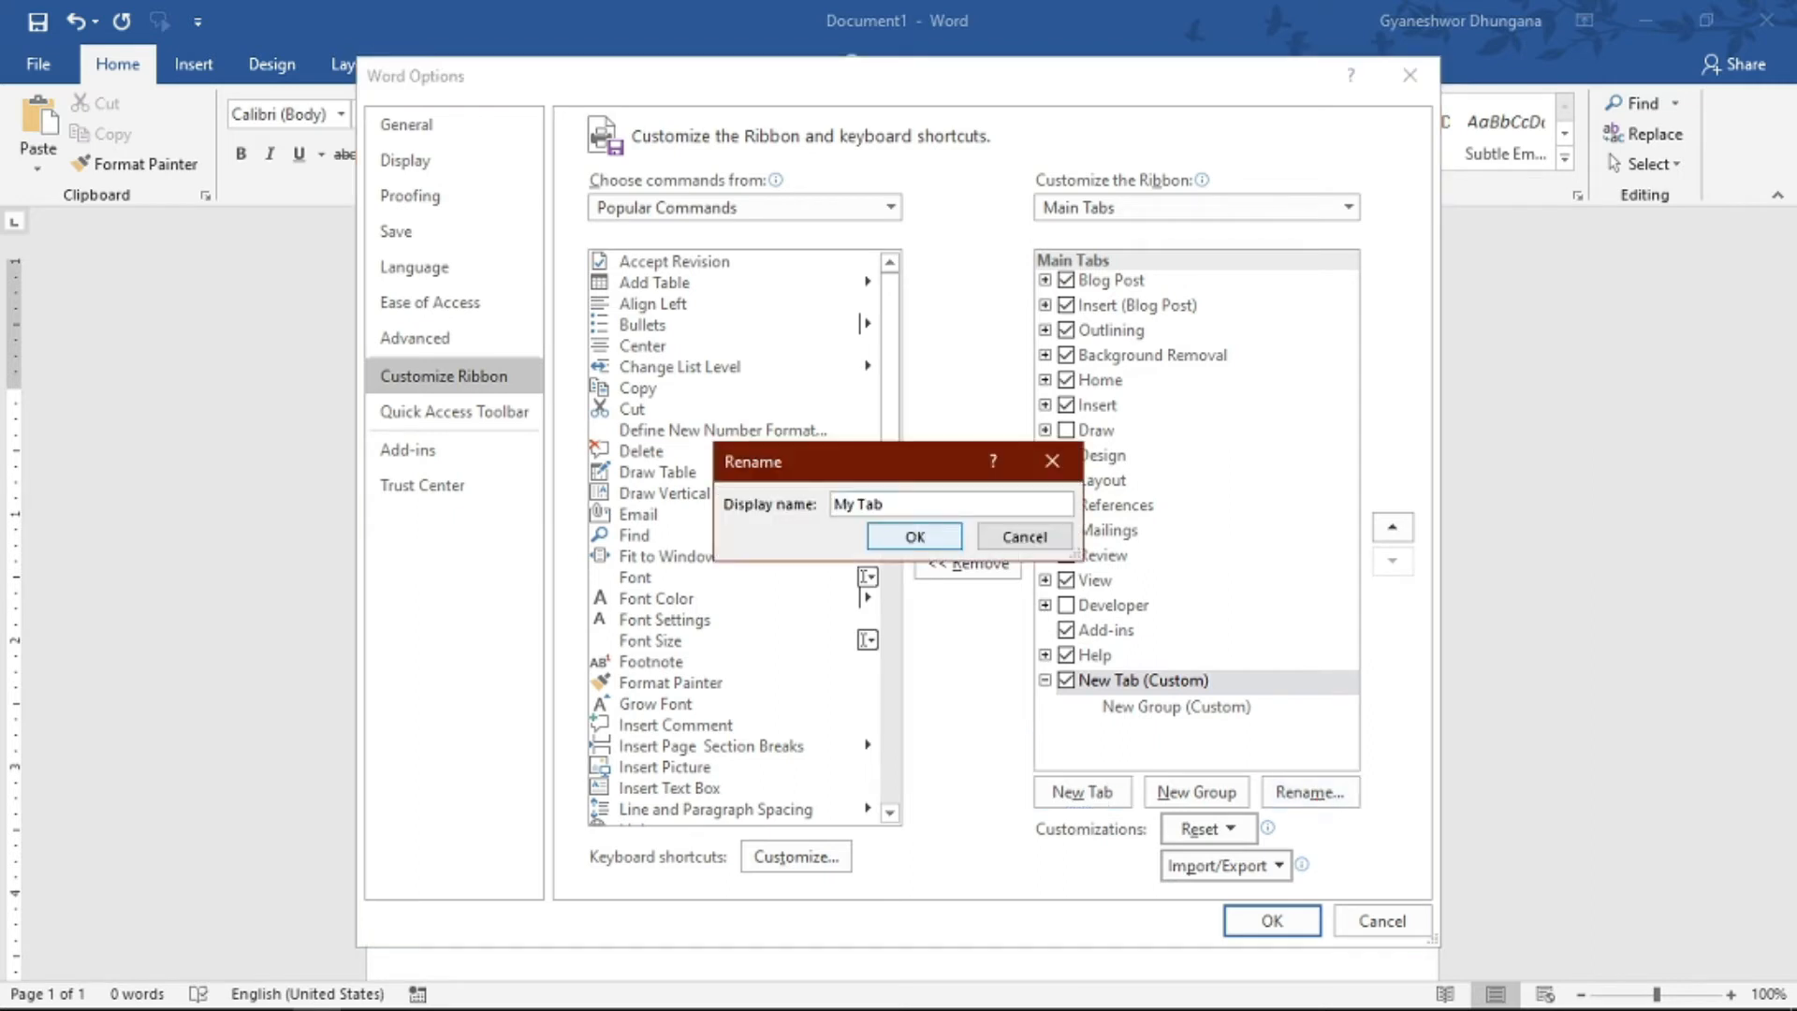
click(917, 539)
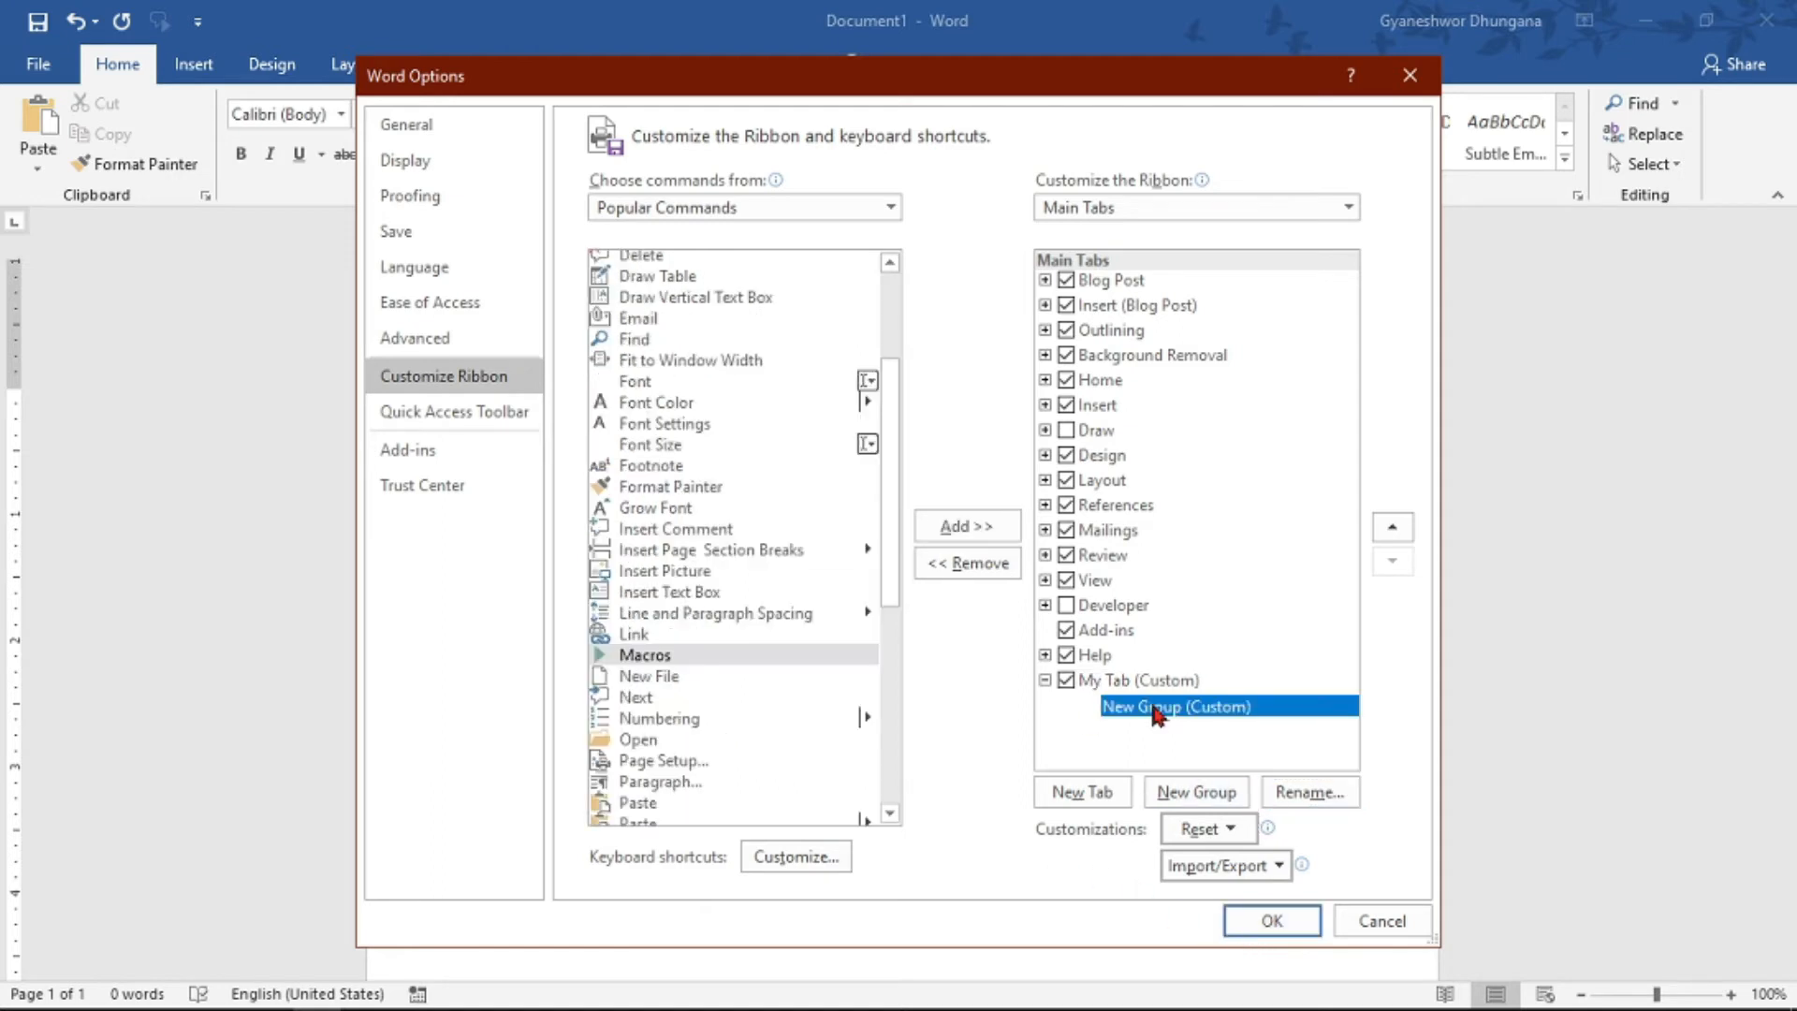
- Add the Macros, Font Size and Find commands to the custom group in My Tab and apply the ribbon changes
click(1196, 708)
click(721, 654)
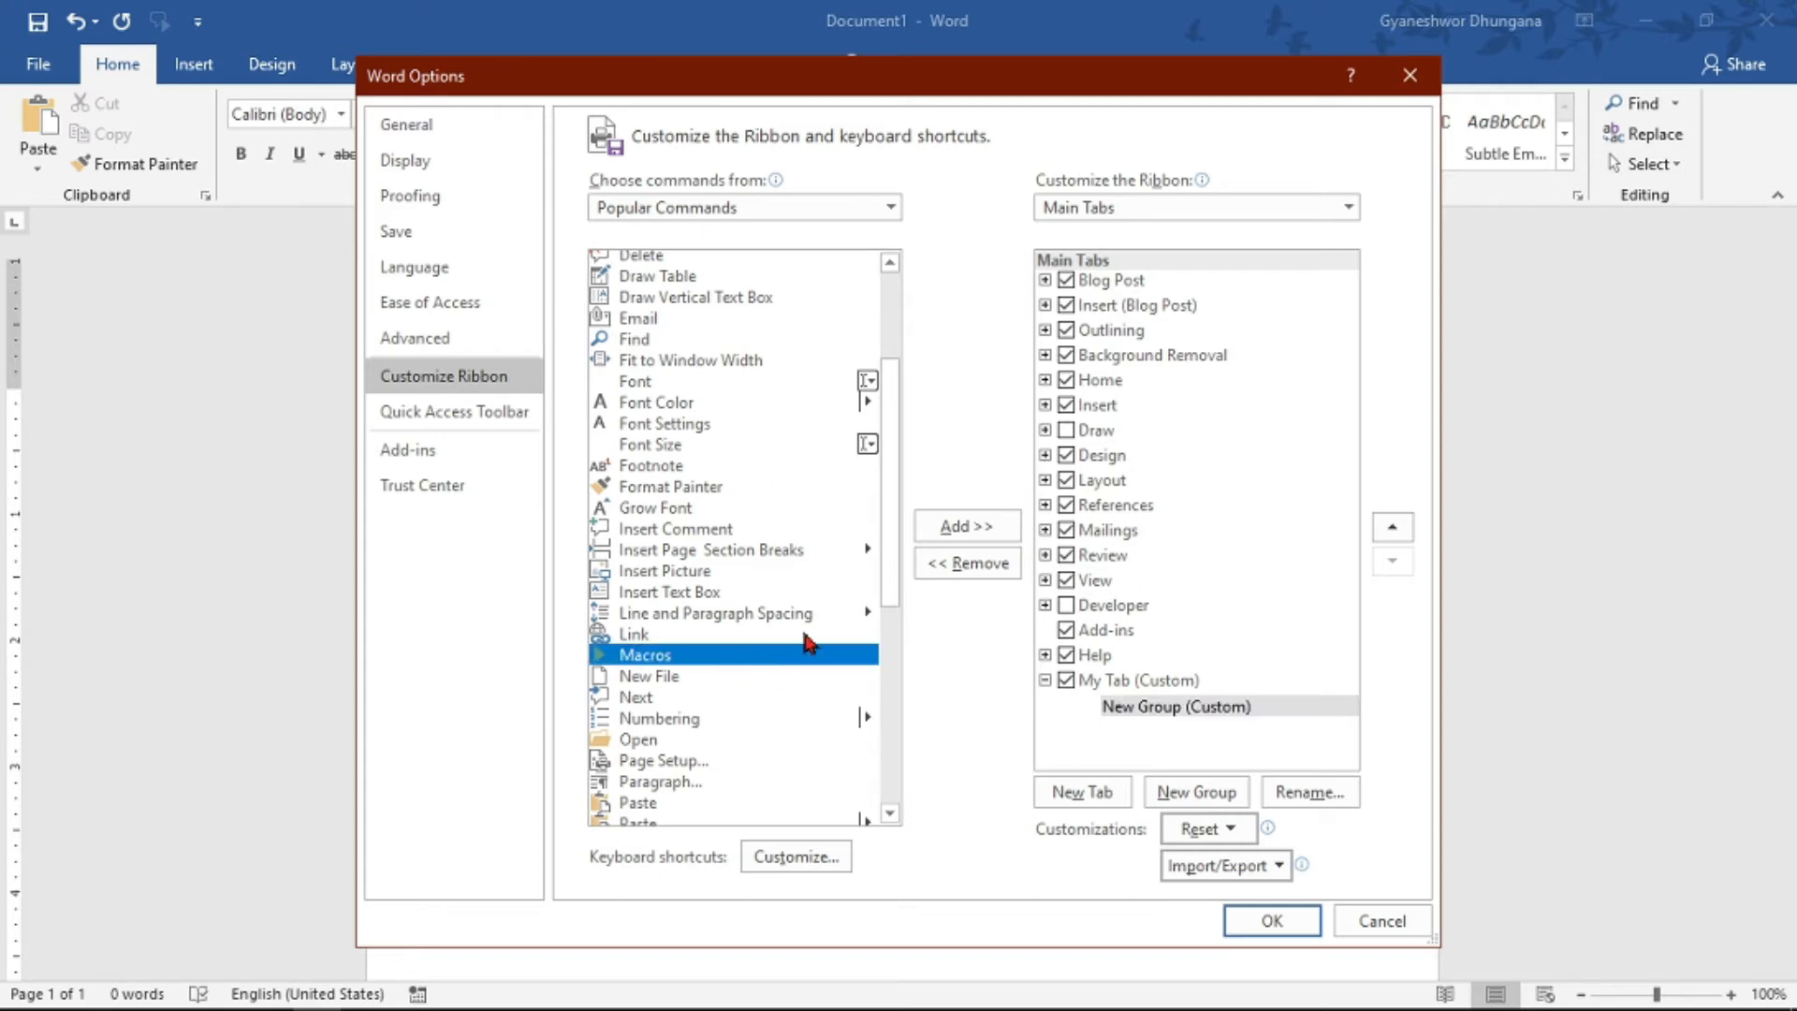
click(969, 529)
click(641, 383)
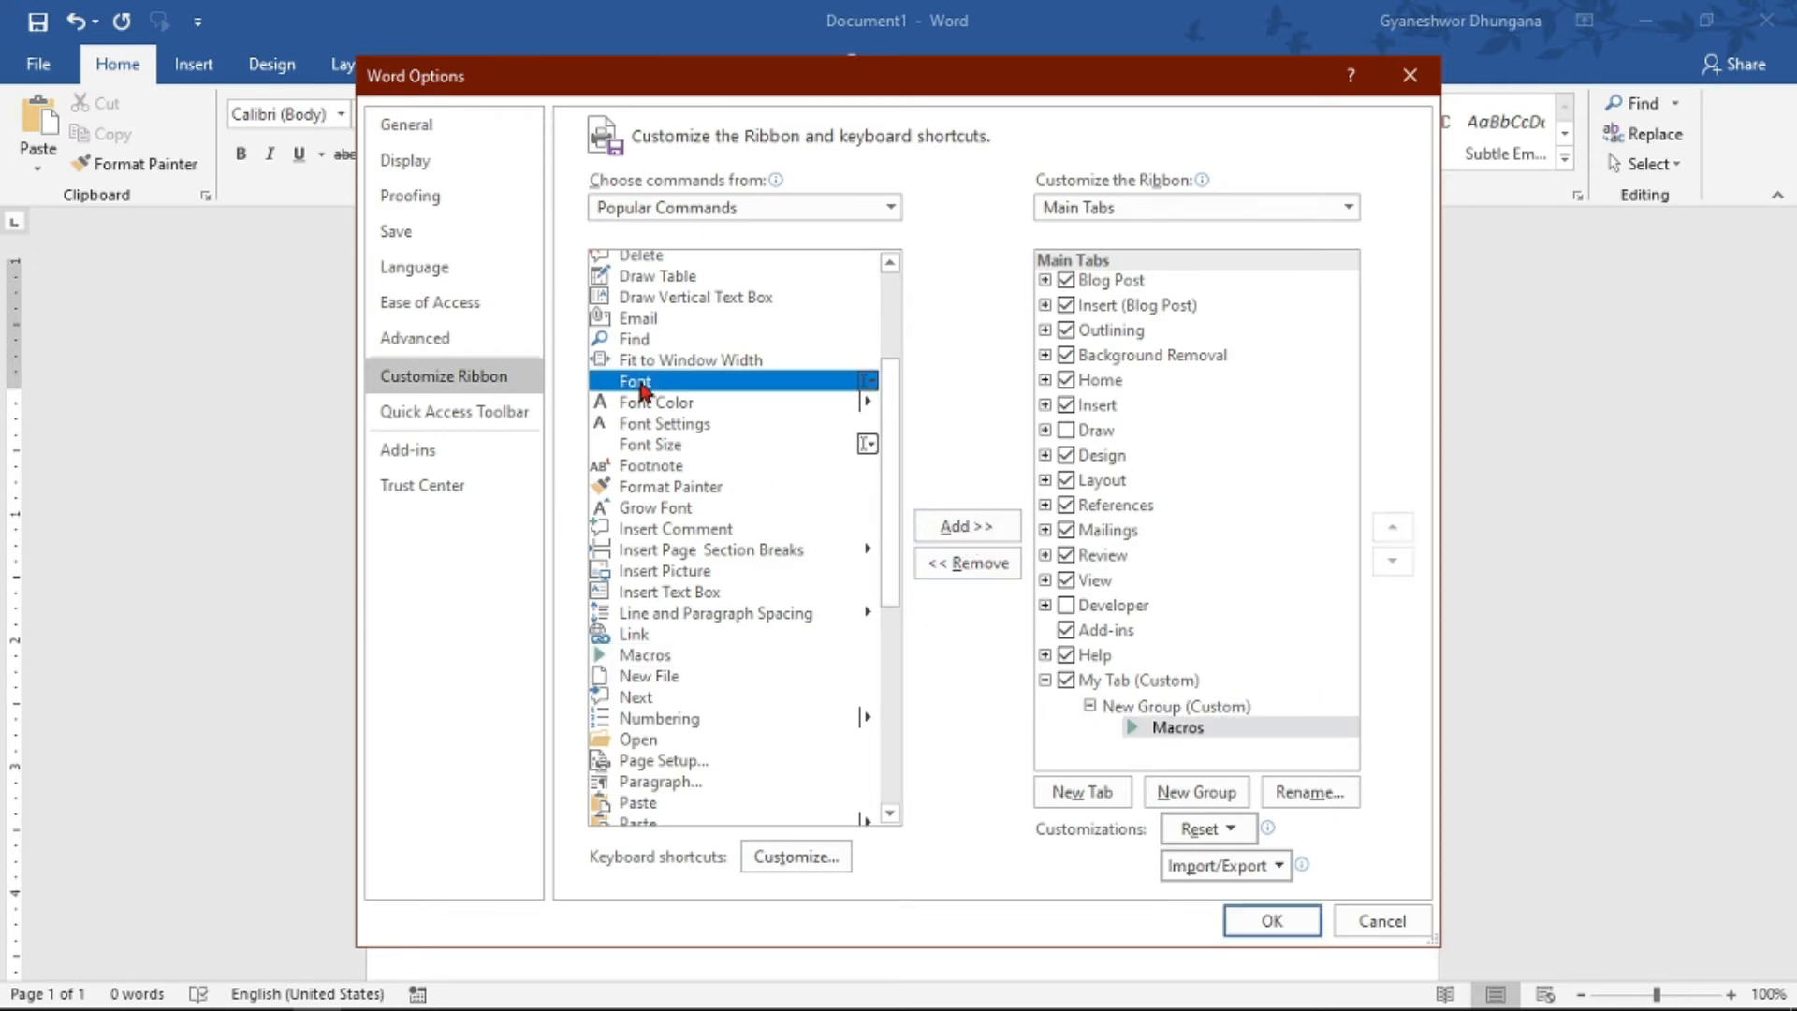
click(655, 447)
click(956, 530)
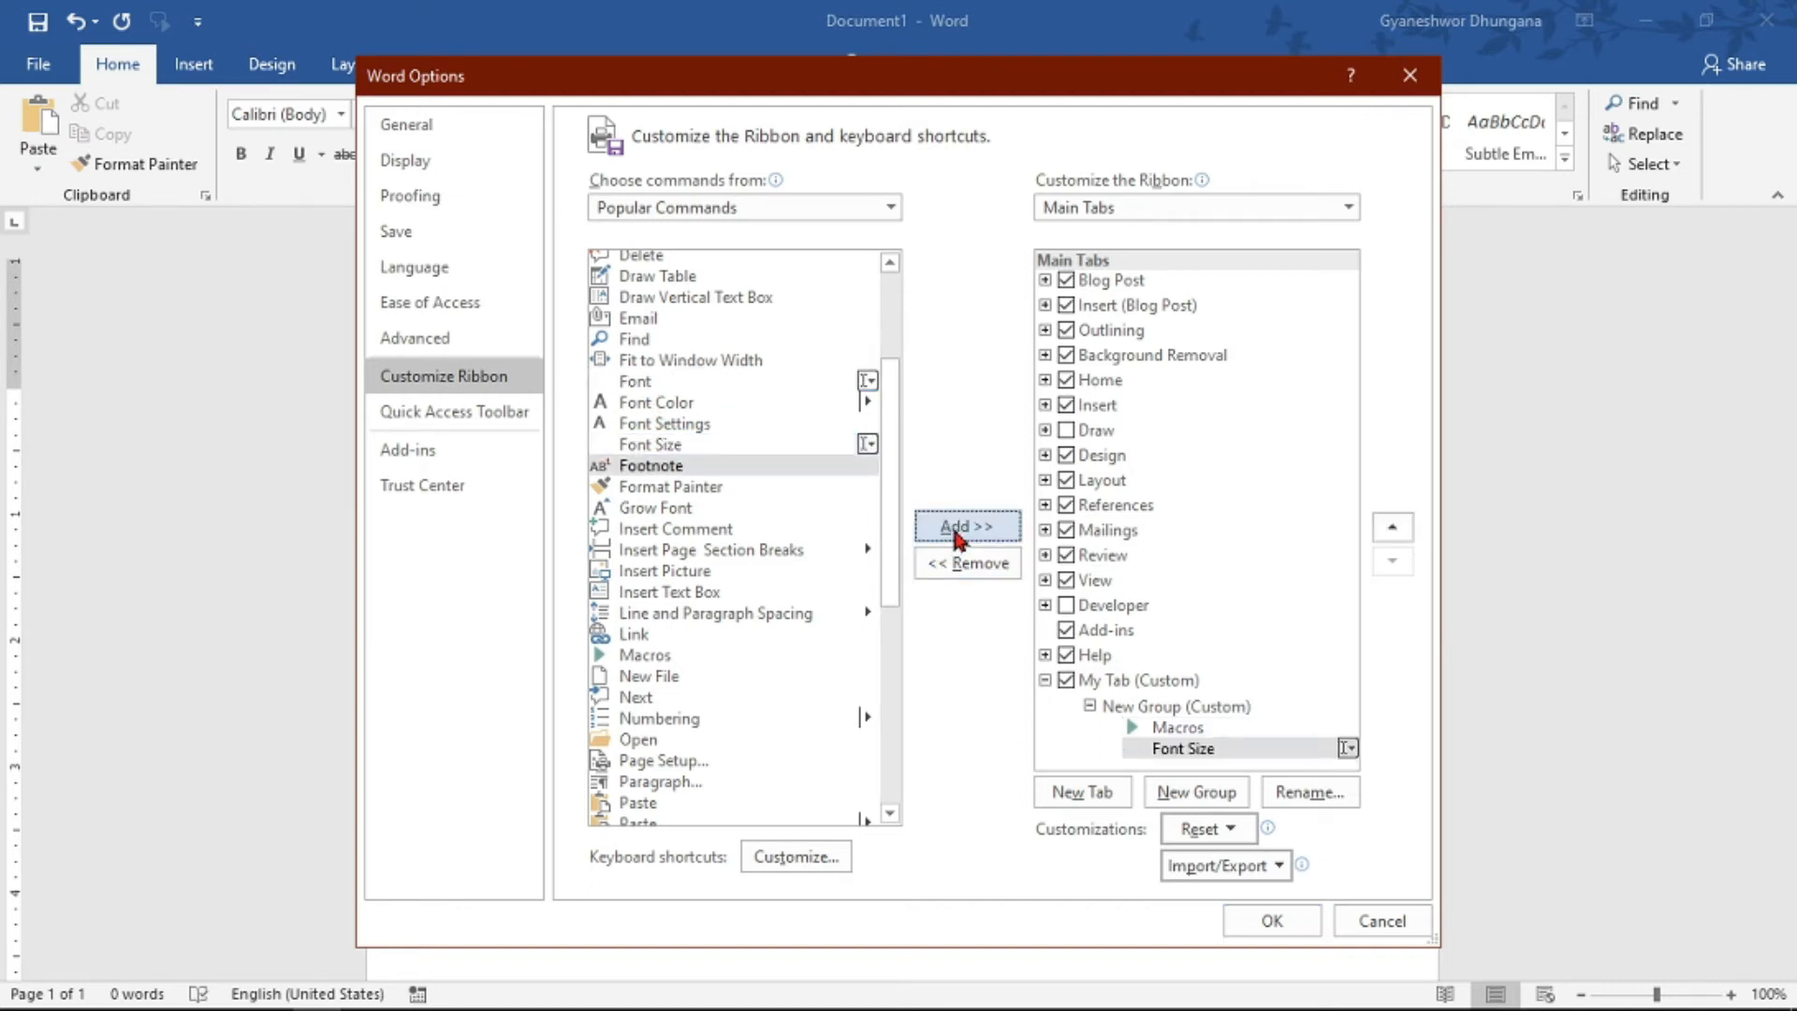
click(638, 341)
click(954, 526)
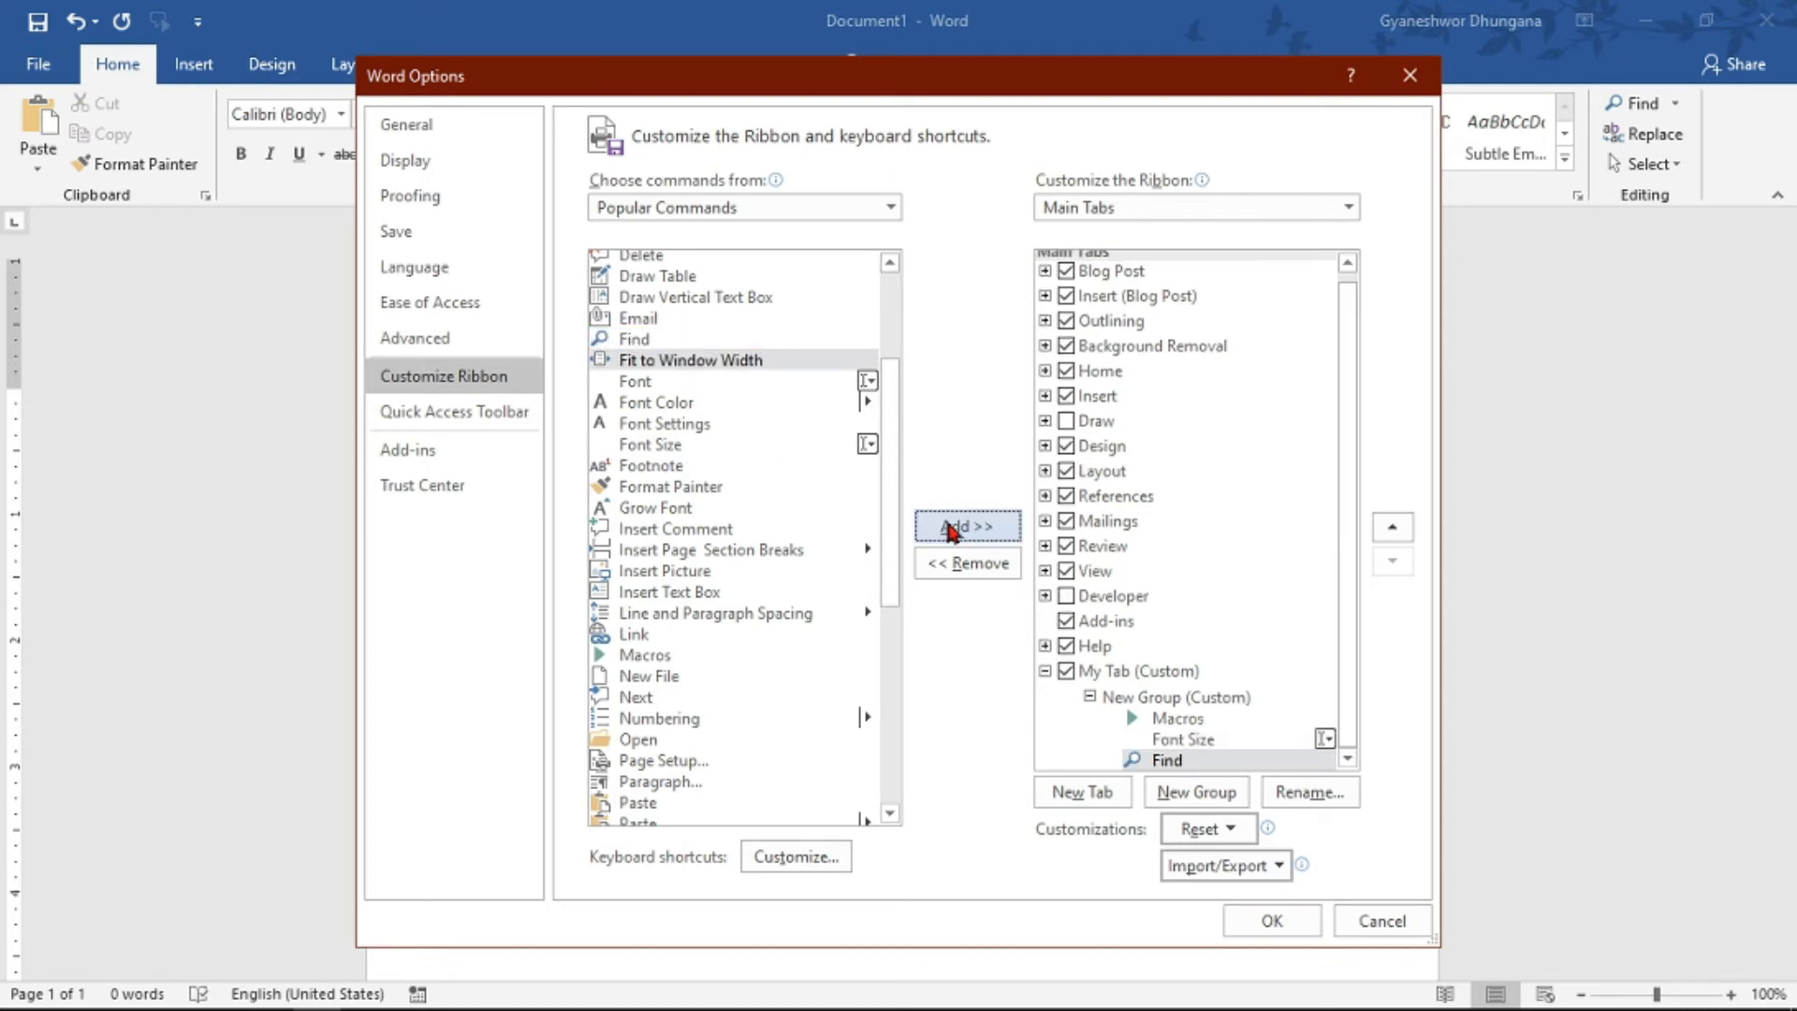
click(1273, 922)
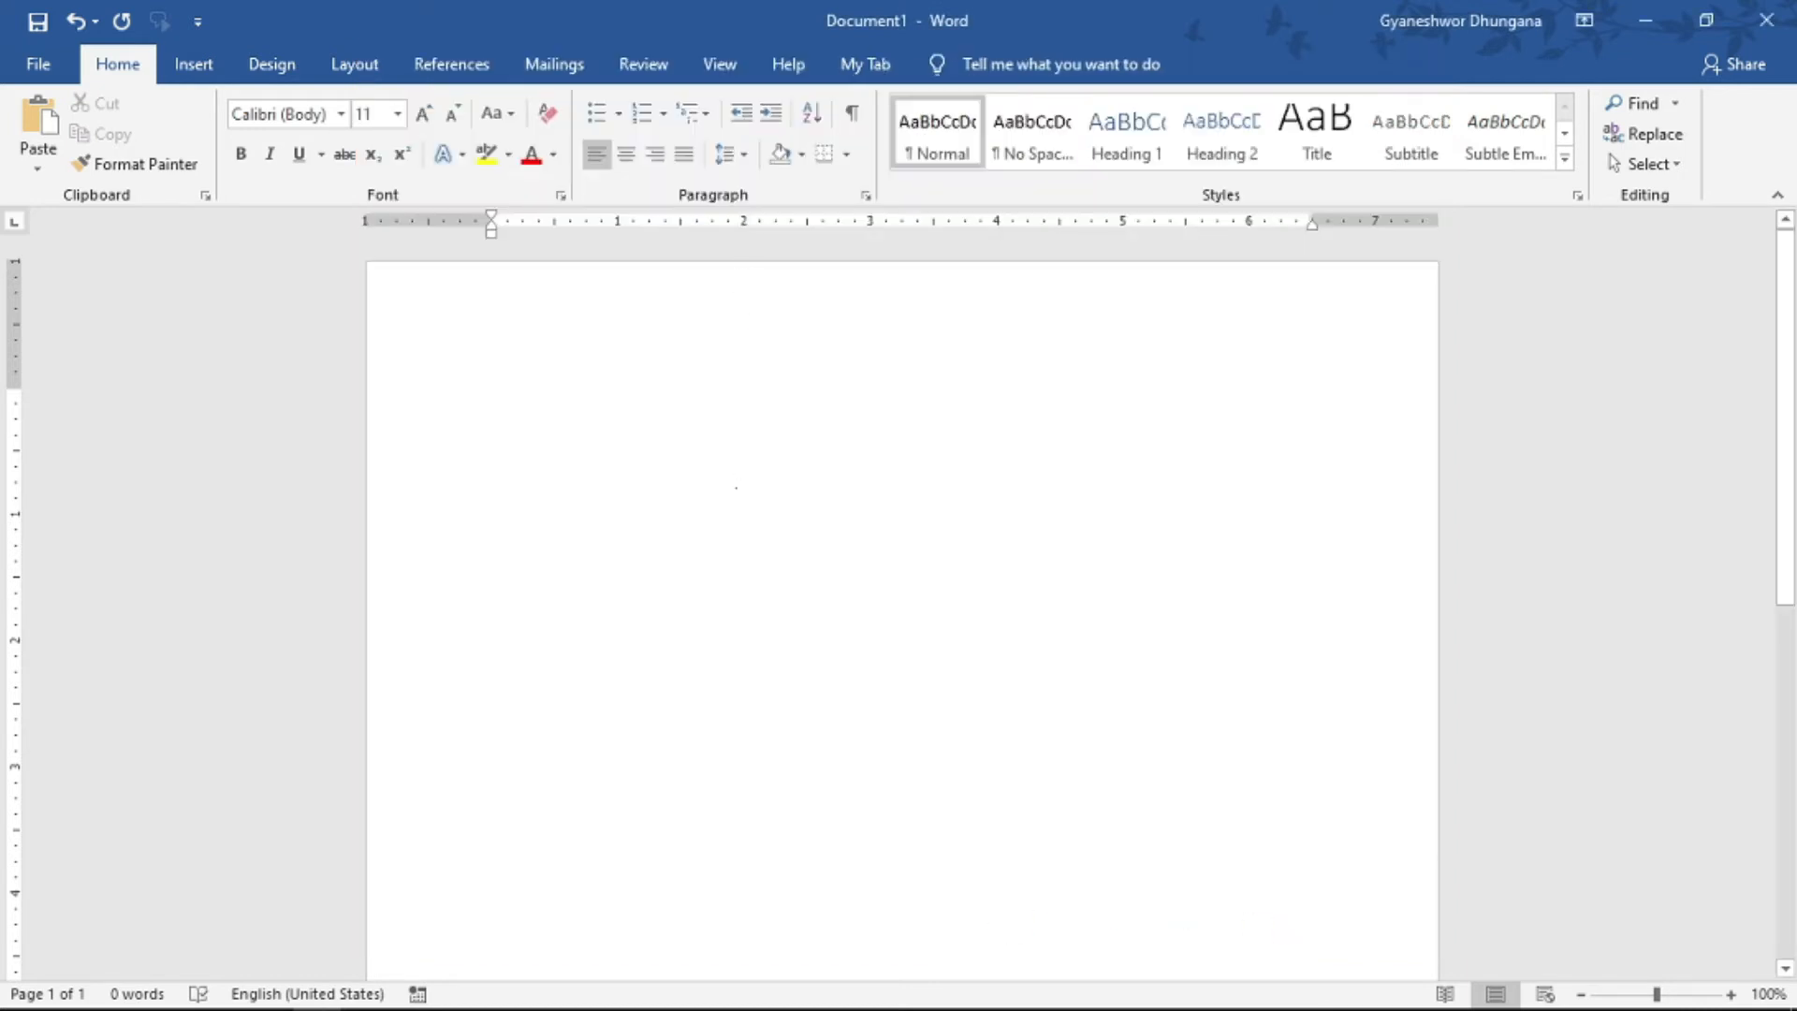
- Show the commands on the custom My Tab ribbon tab
click(872, 71)
- Insert the portrait JPG from the Camera Roll folder into the blank document
click(190, 66)
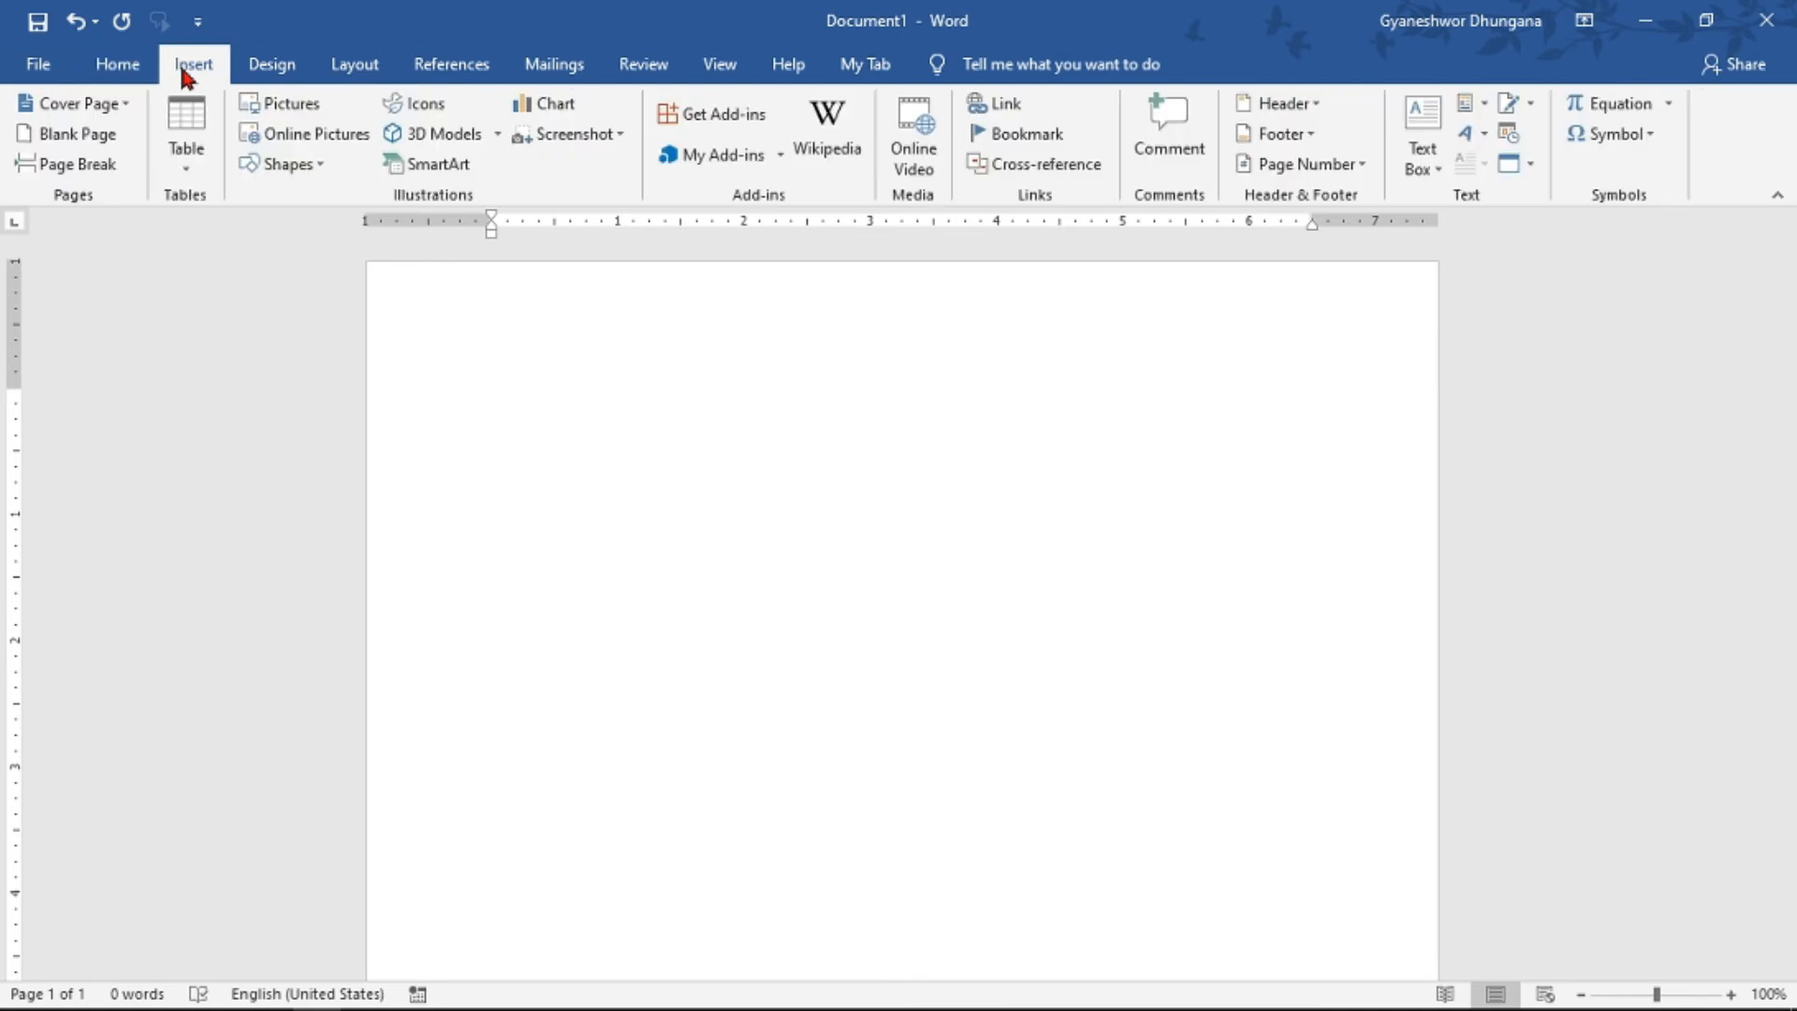
click(310, 105)
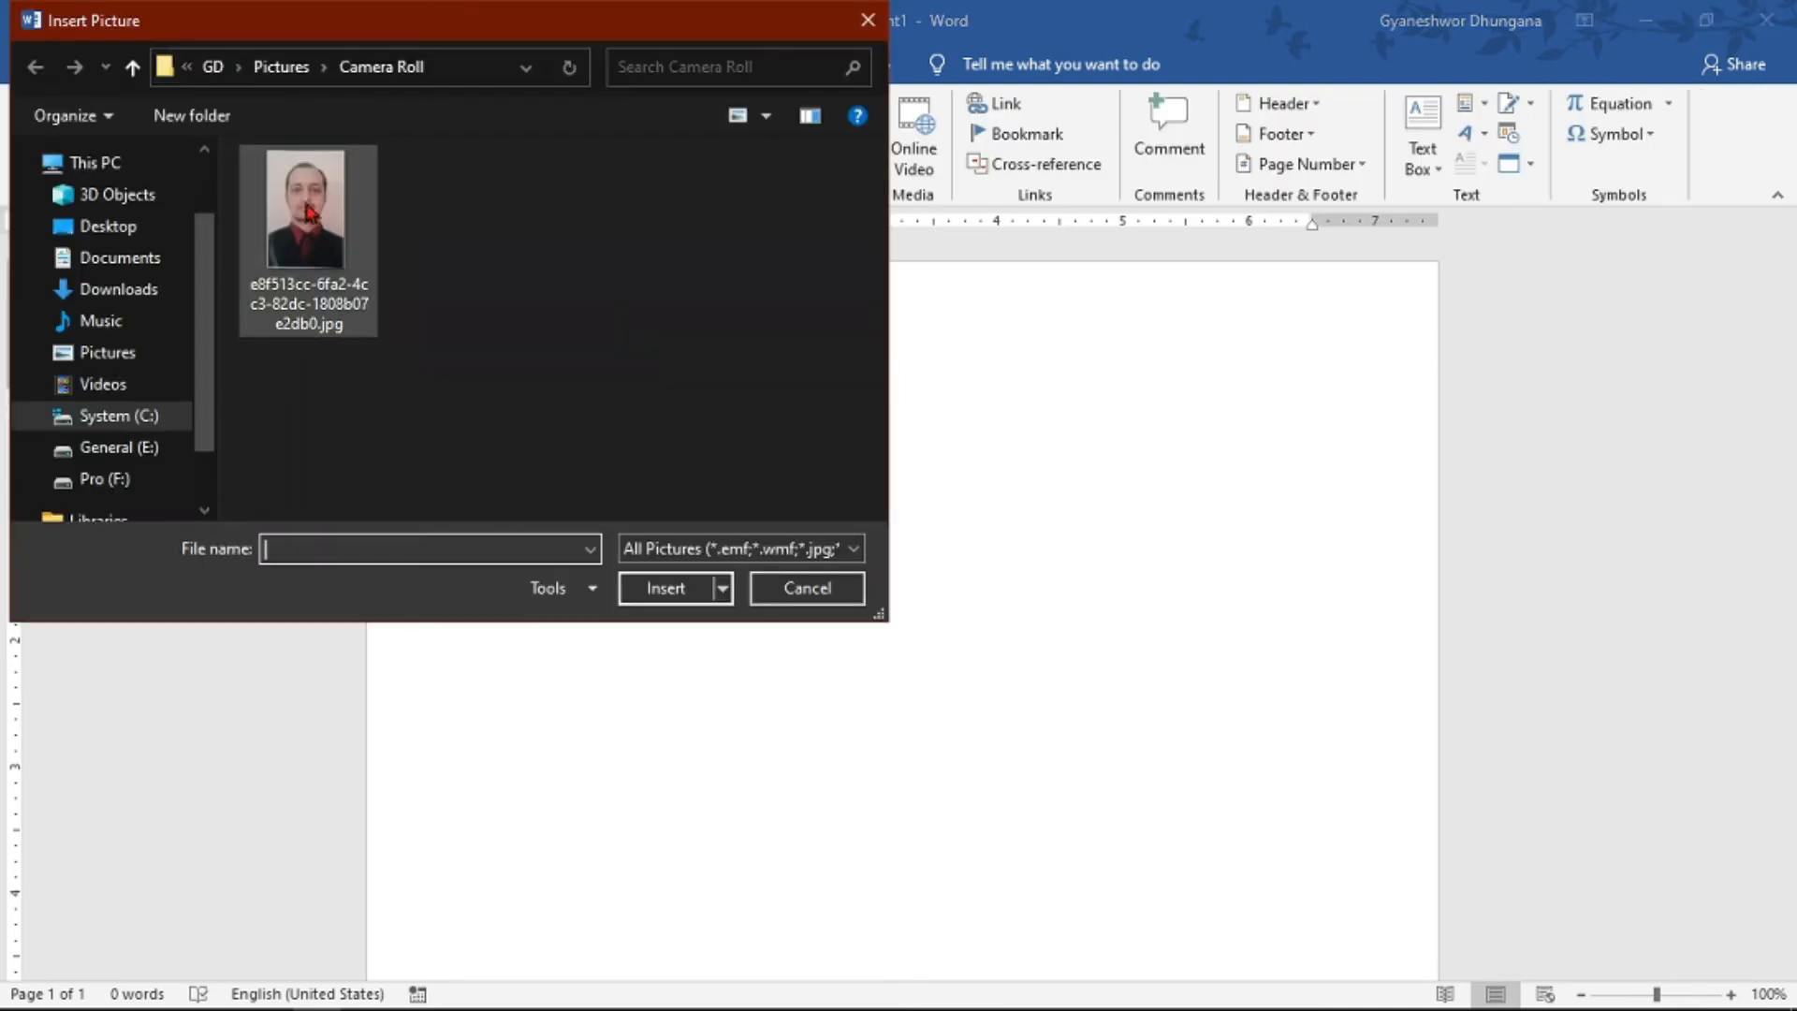
click(309, 214)
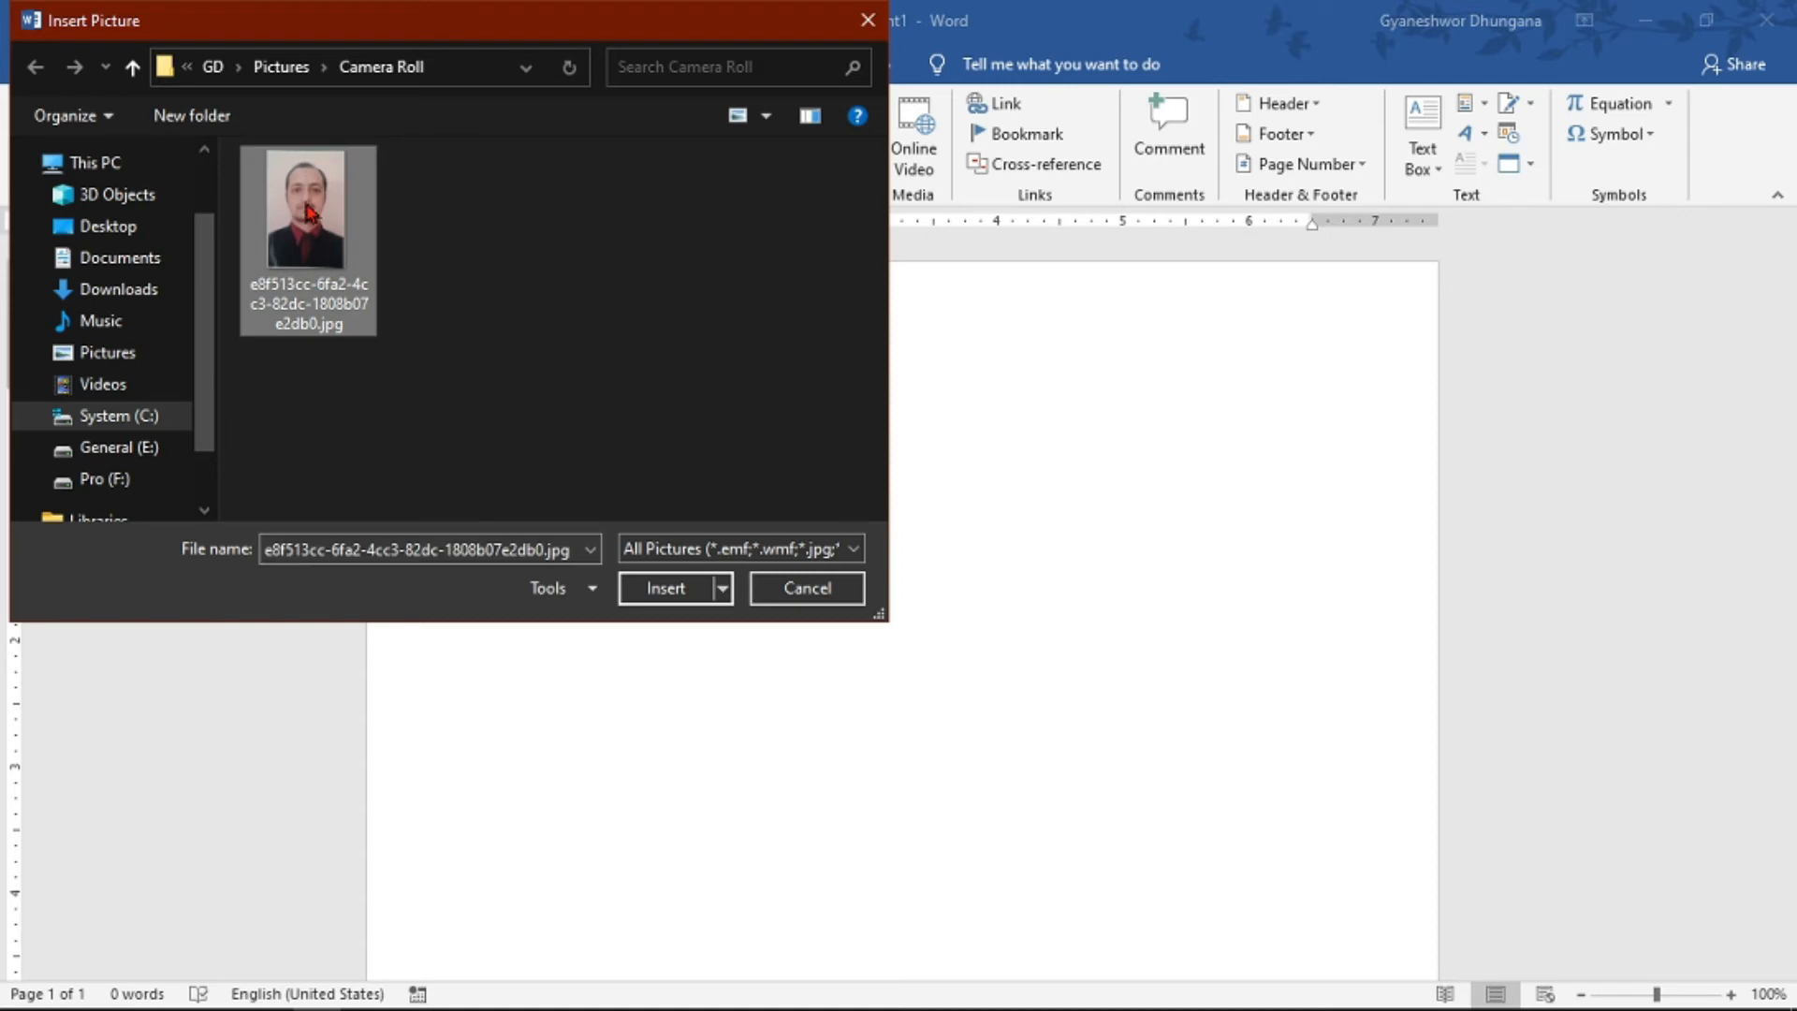
click(665, 589)
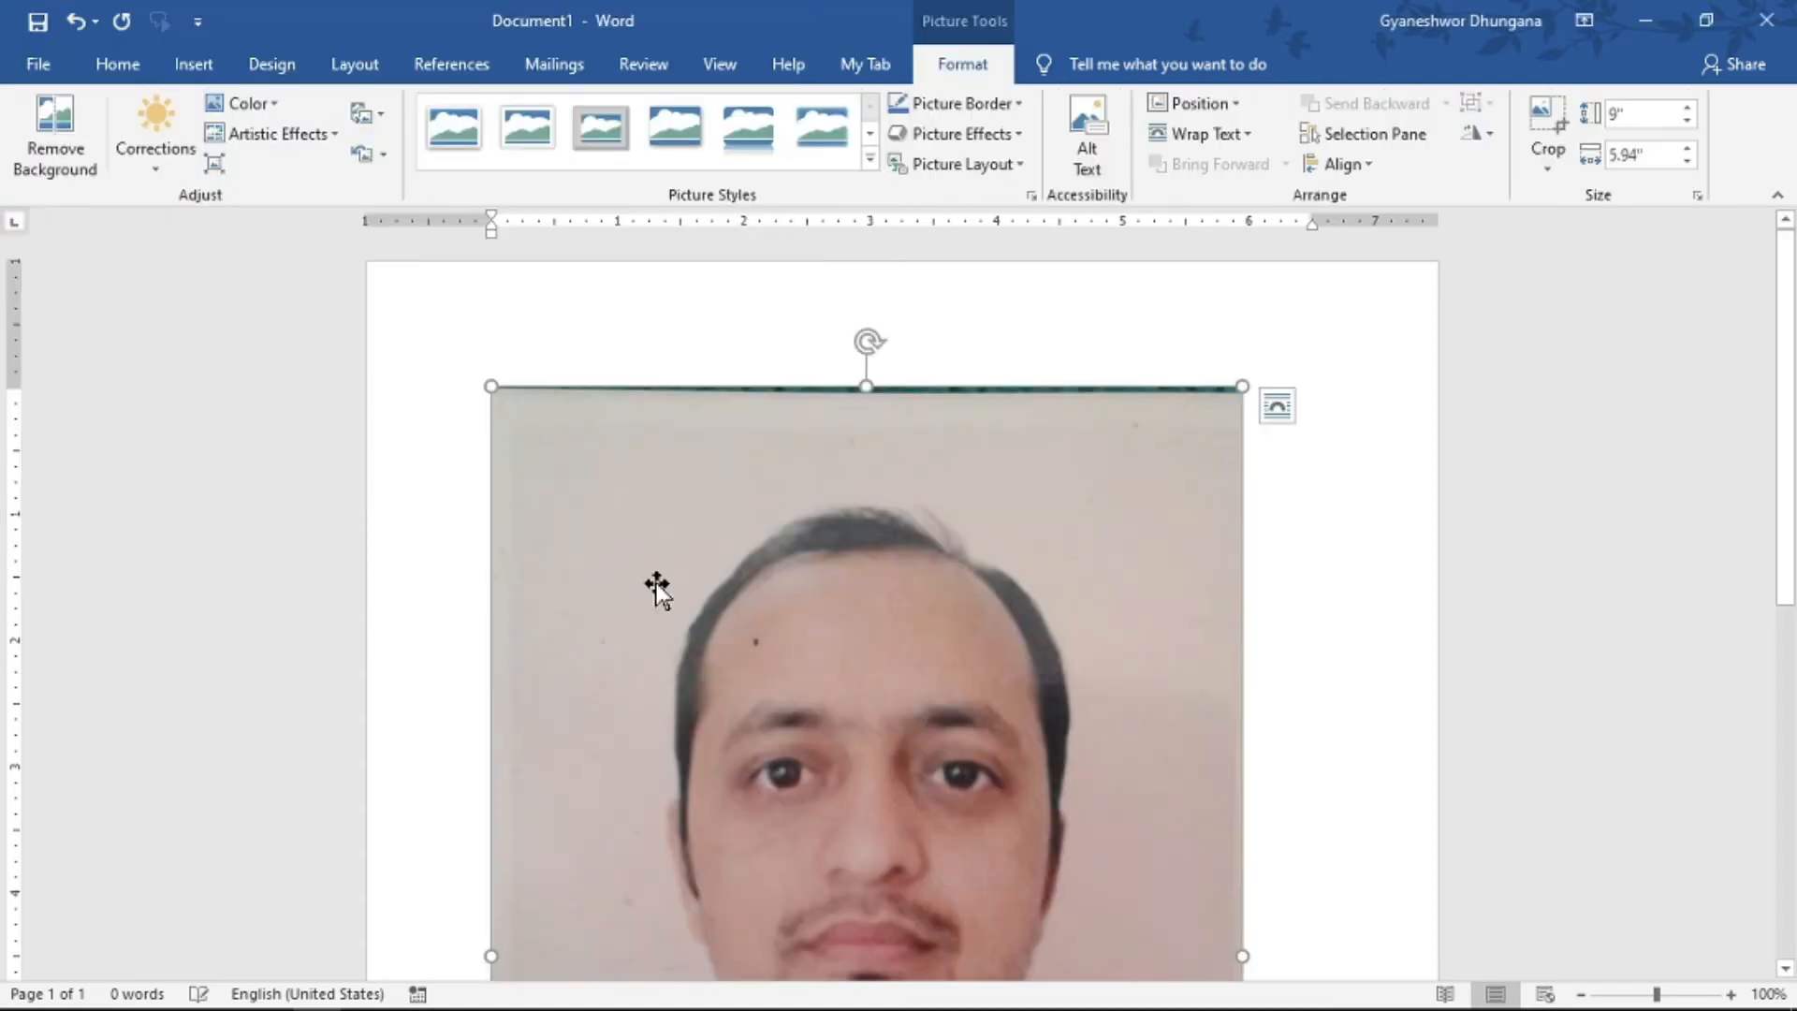
- Shrink the inserted portrait to about 1.53" high by 1.01" wide and centre it horizontally on the page
drag(492, 385, 832, 901)
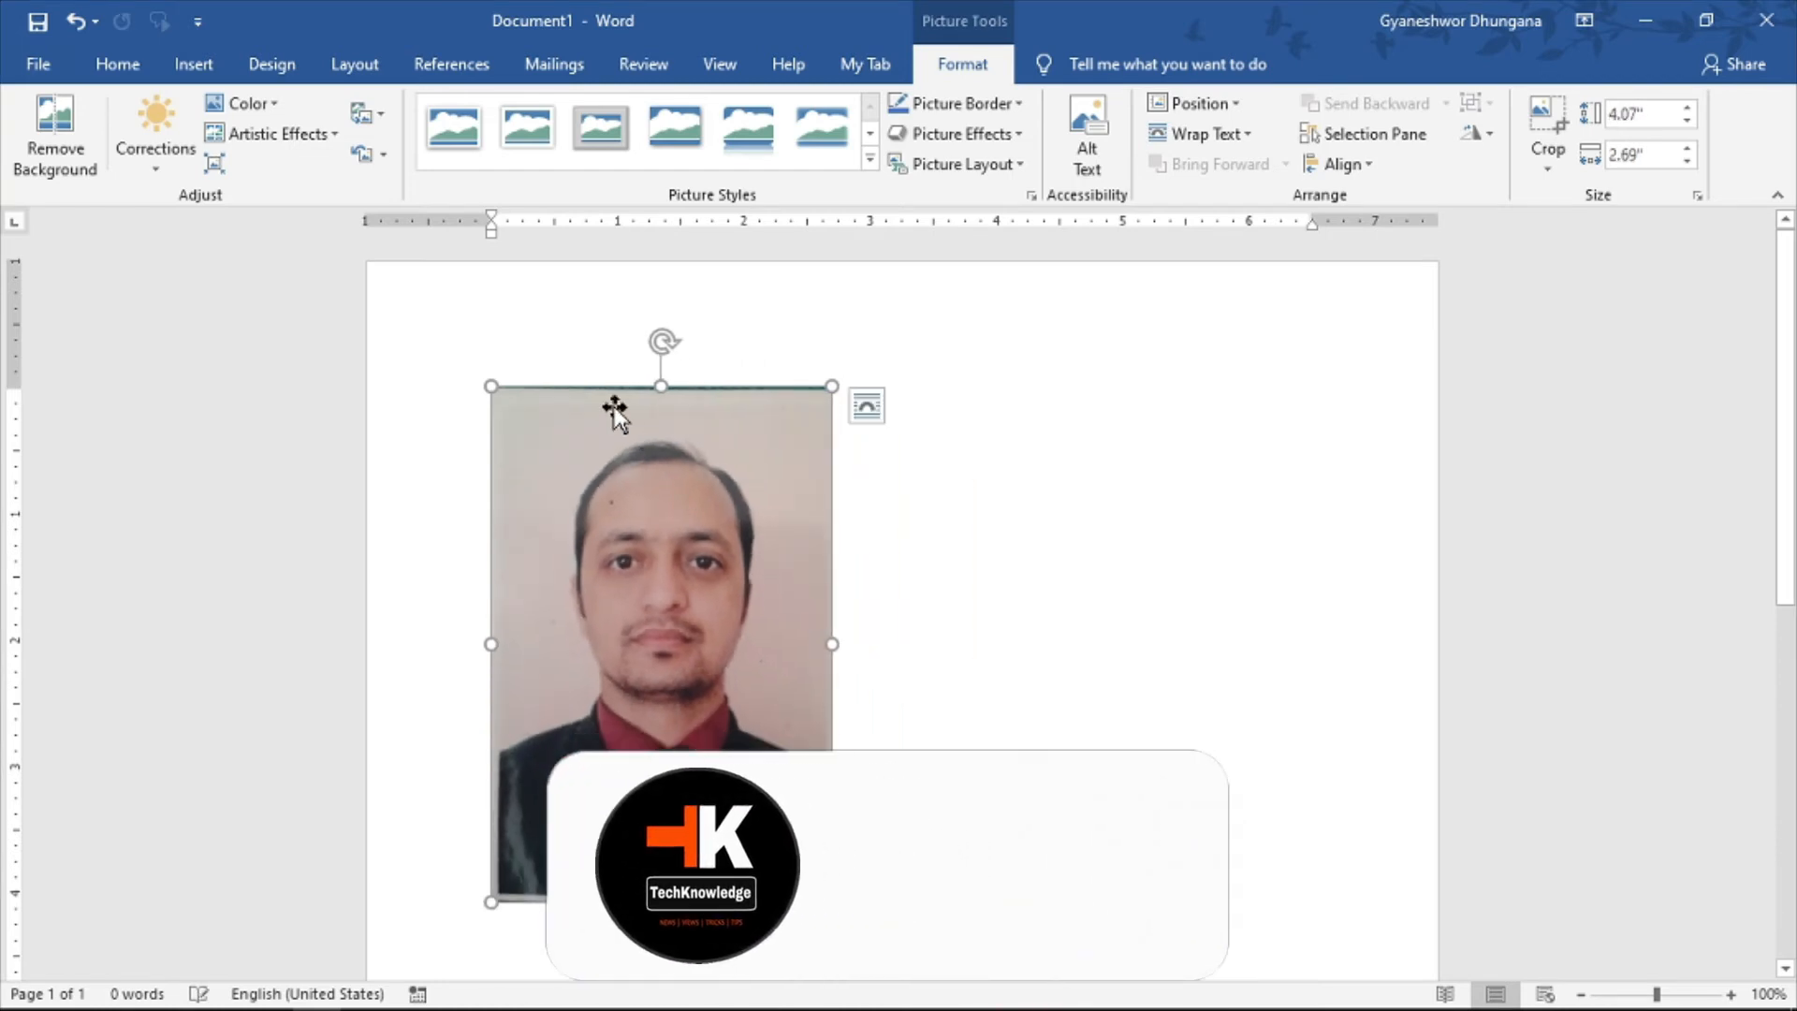
drag(491, 385, 702, 718)
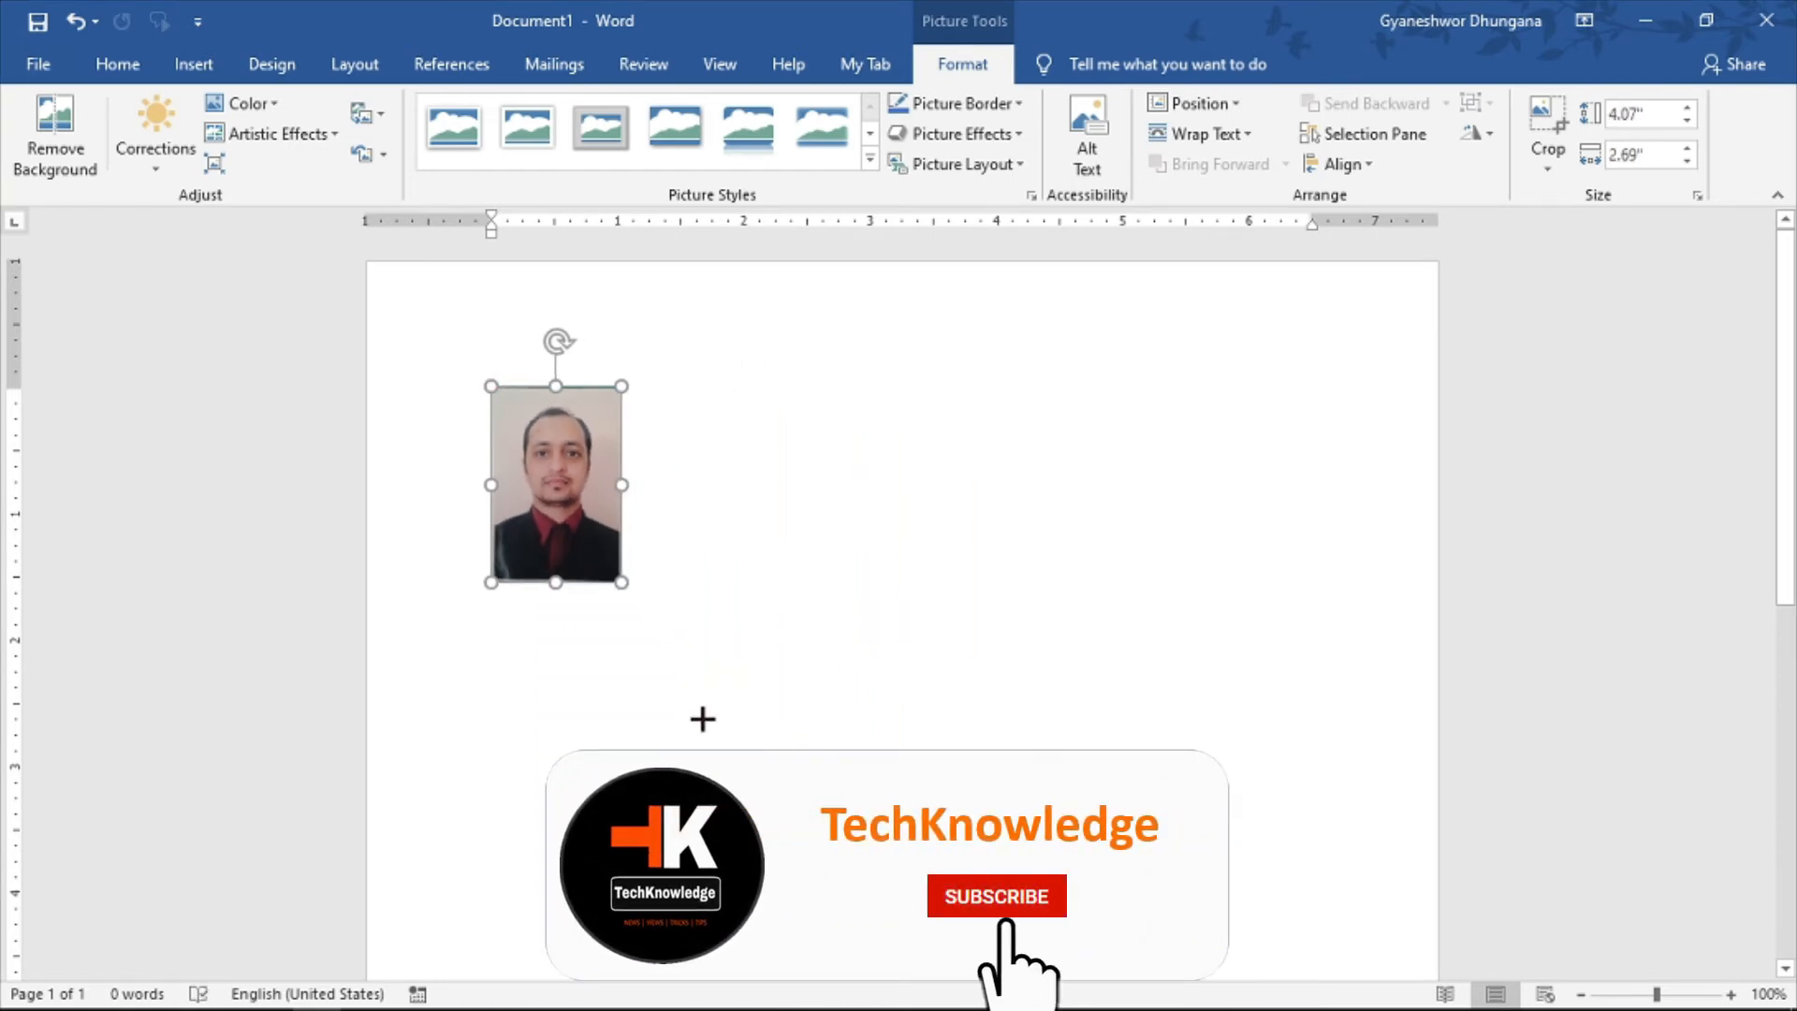
key(ctrl+e)
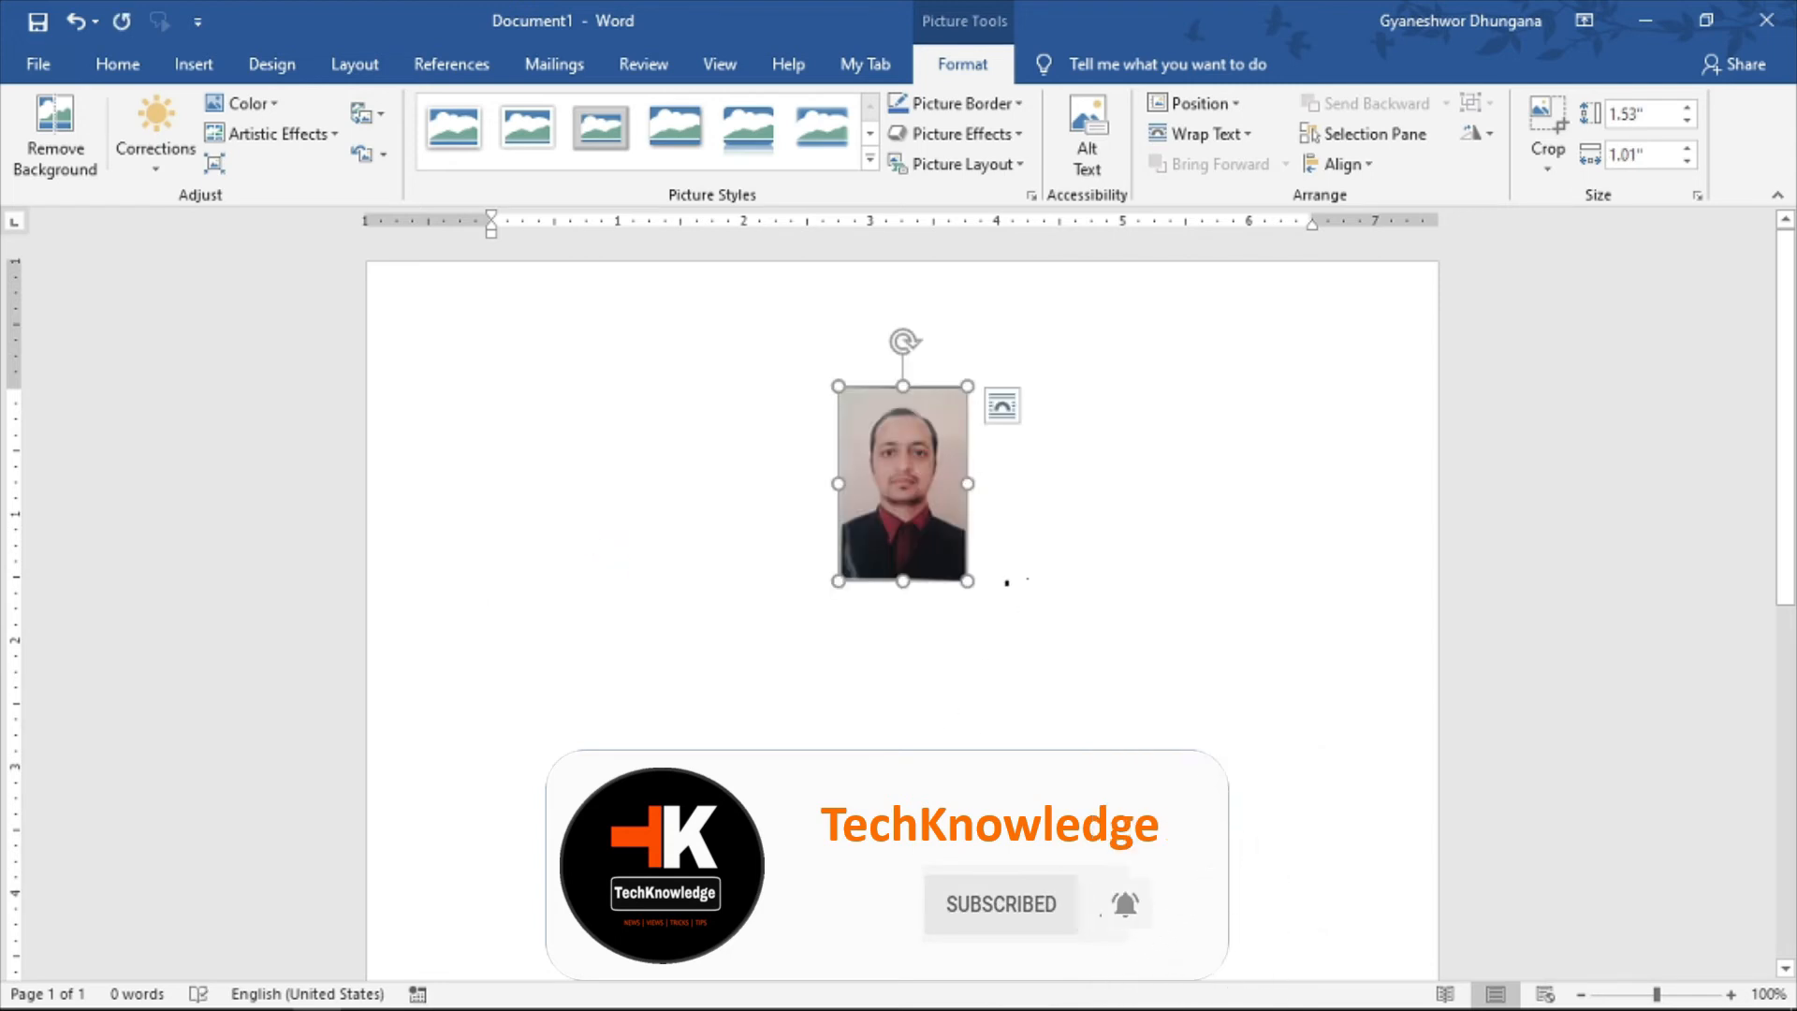
click(1009, 584)
- Remove the portrait's background, marking both sides of the dark jacket as areas to keep, and keep the changes
click(901, 471)
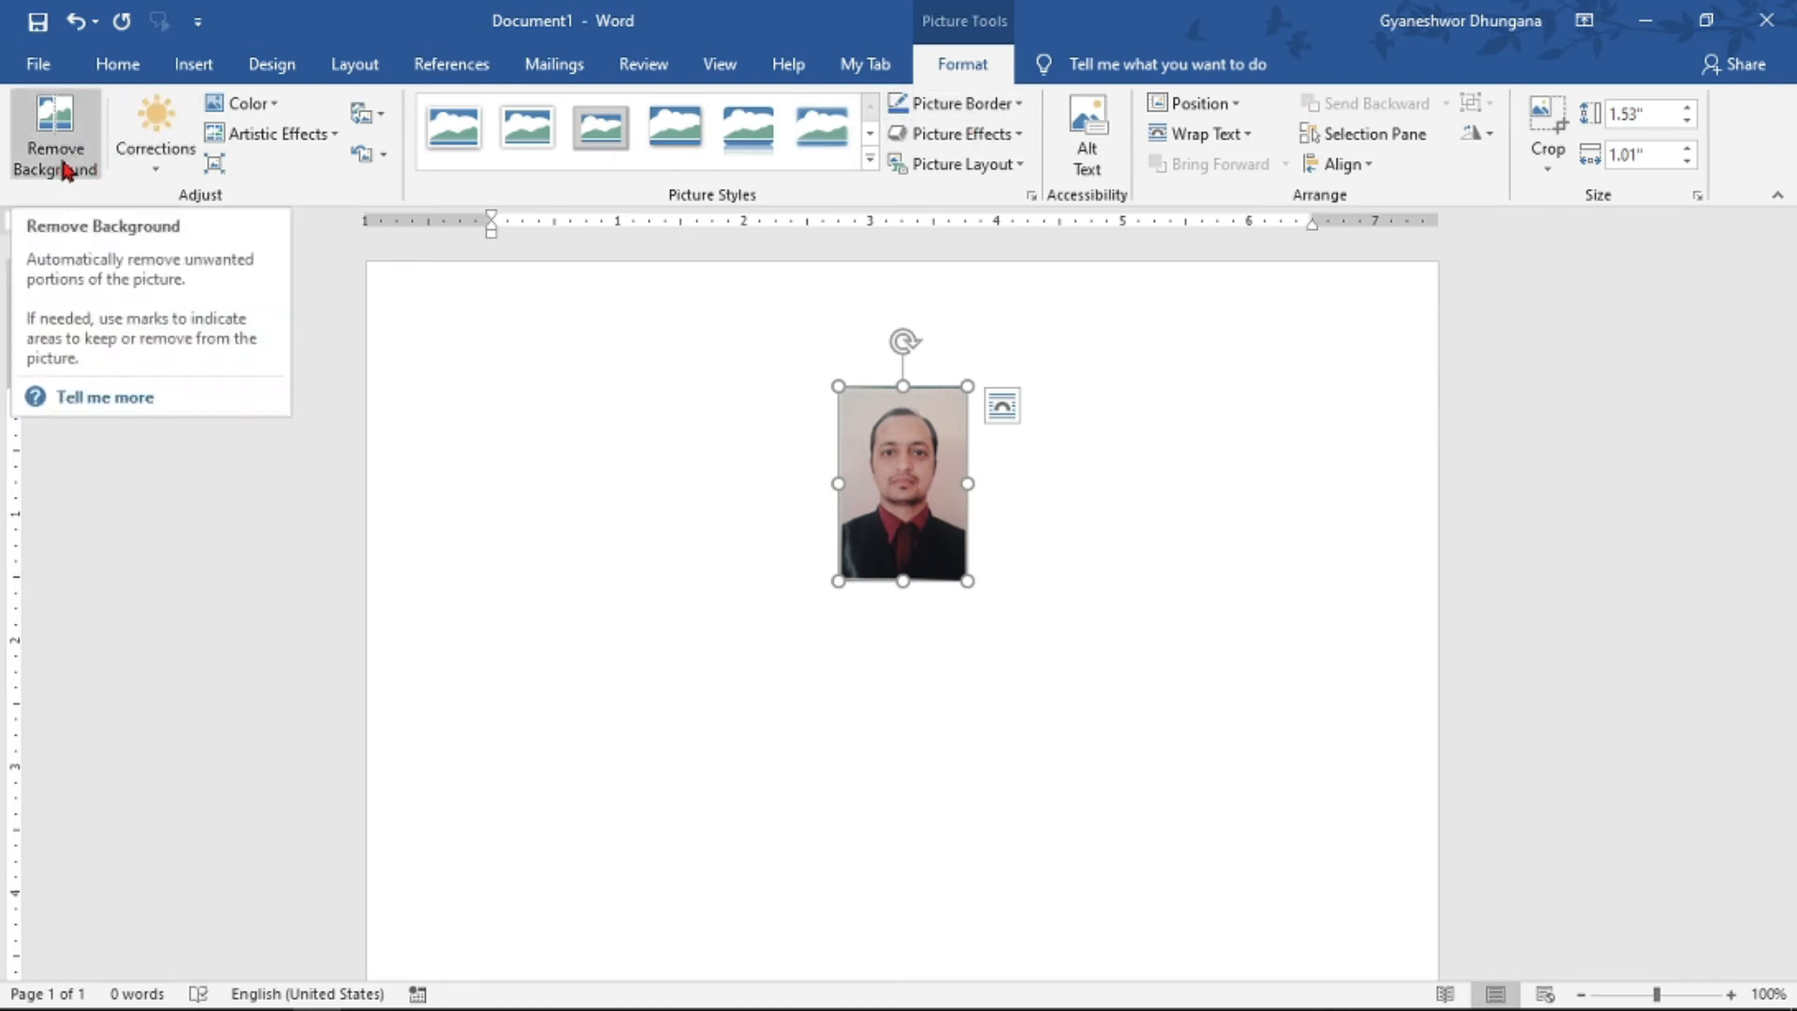
click(68, 126)
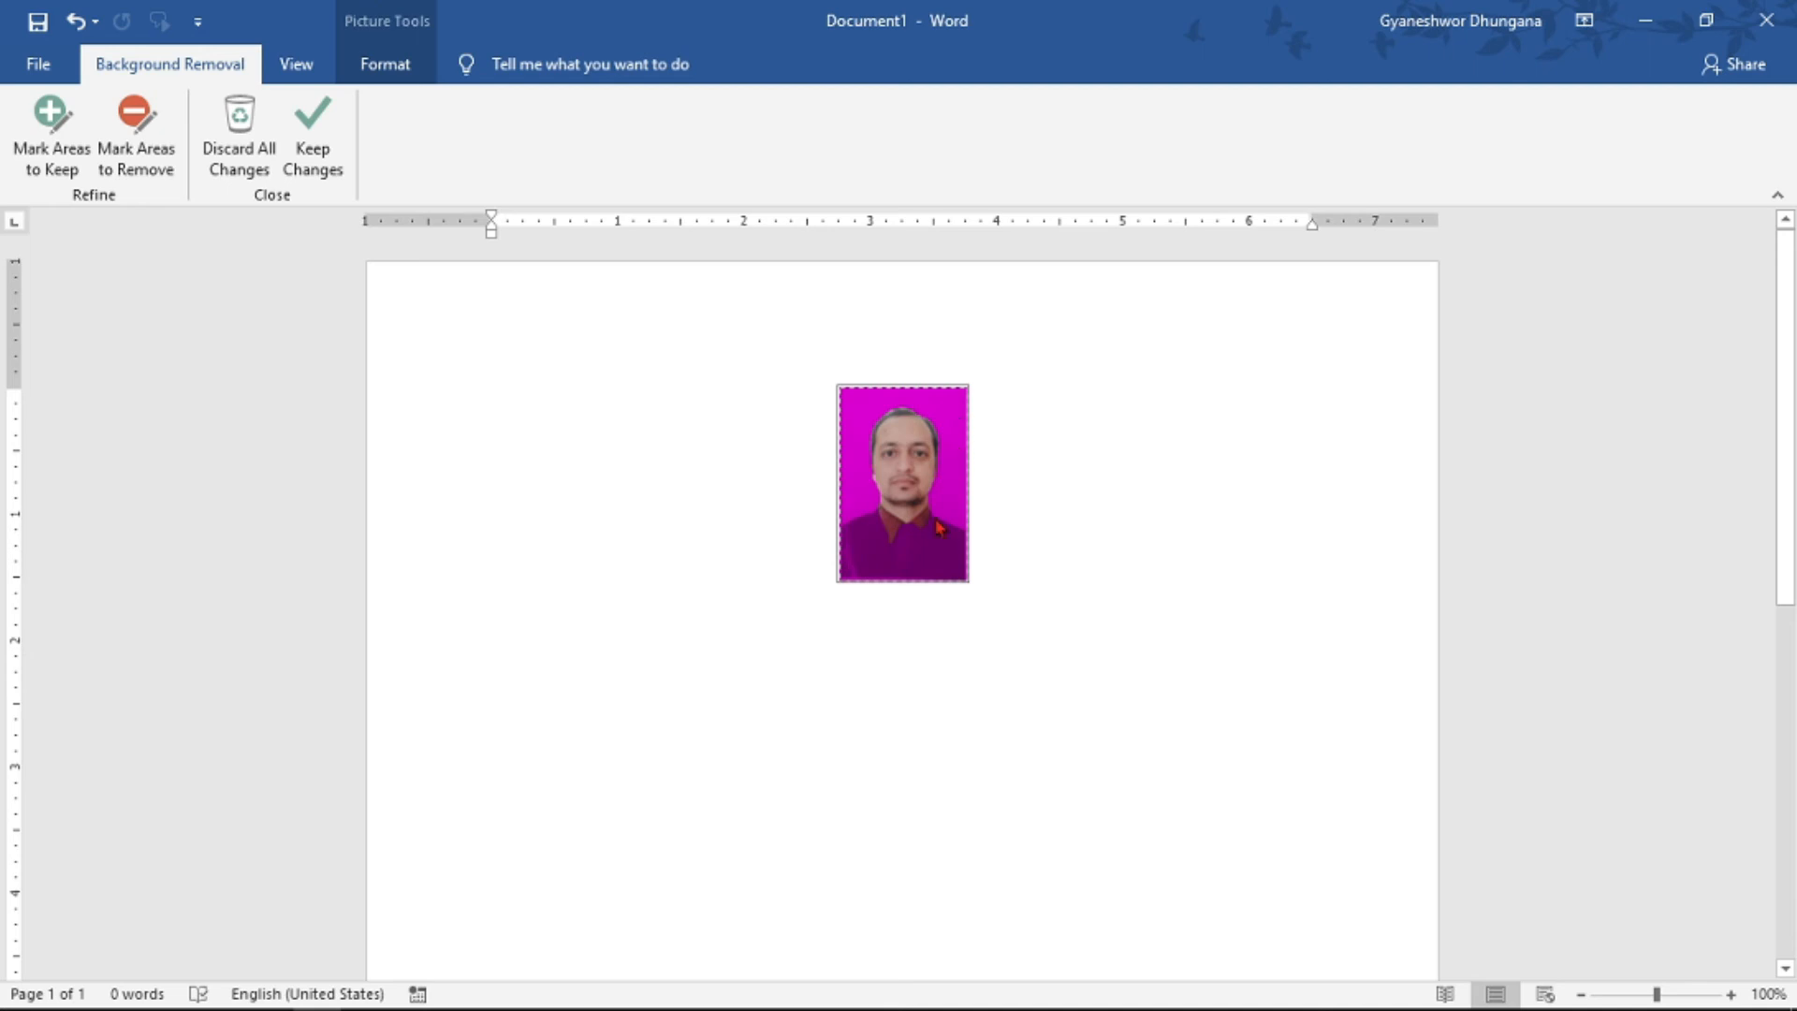
click(58, 173)
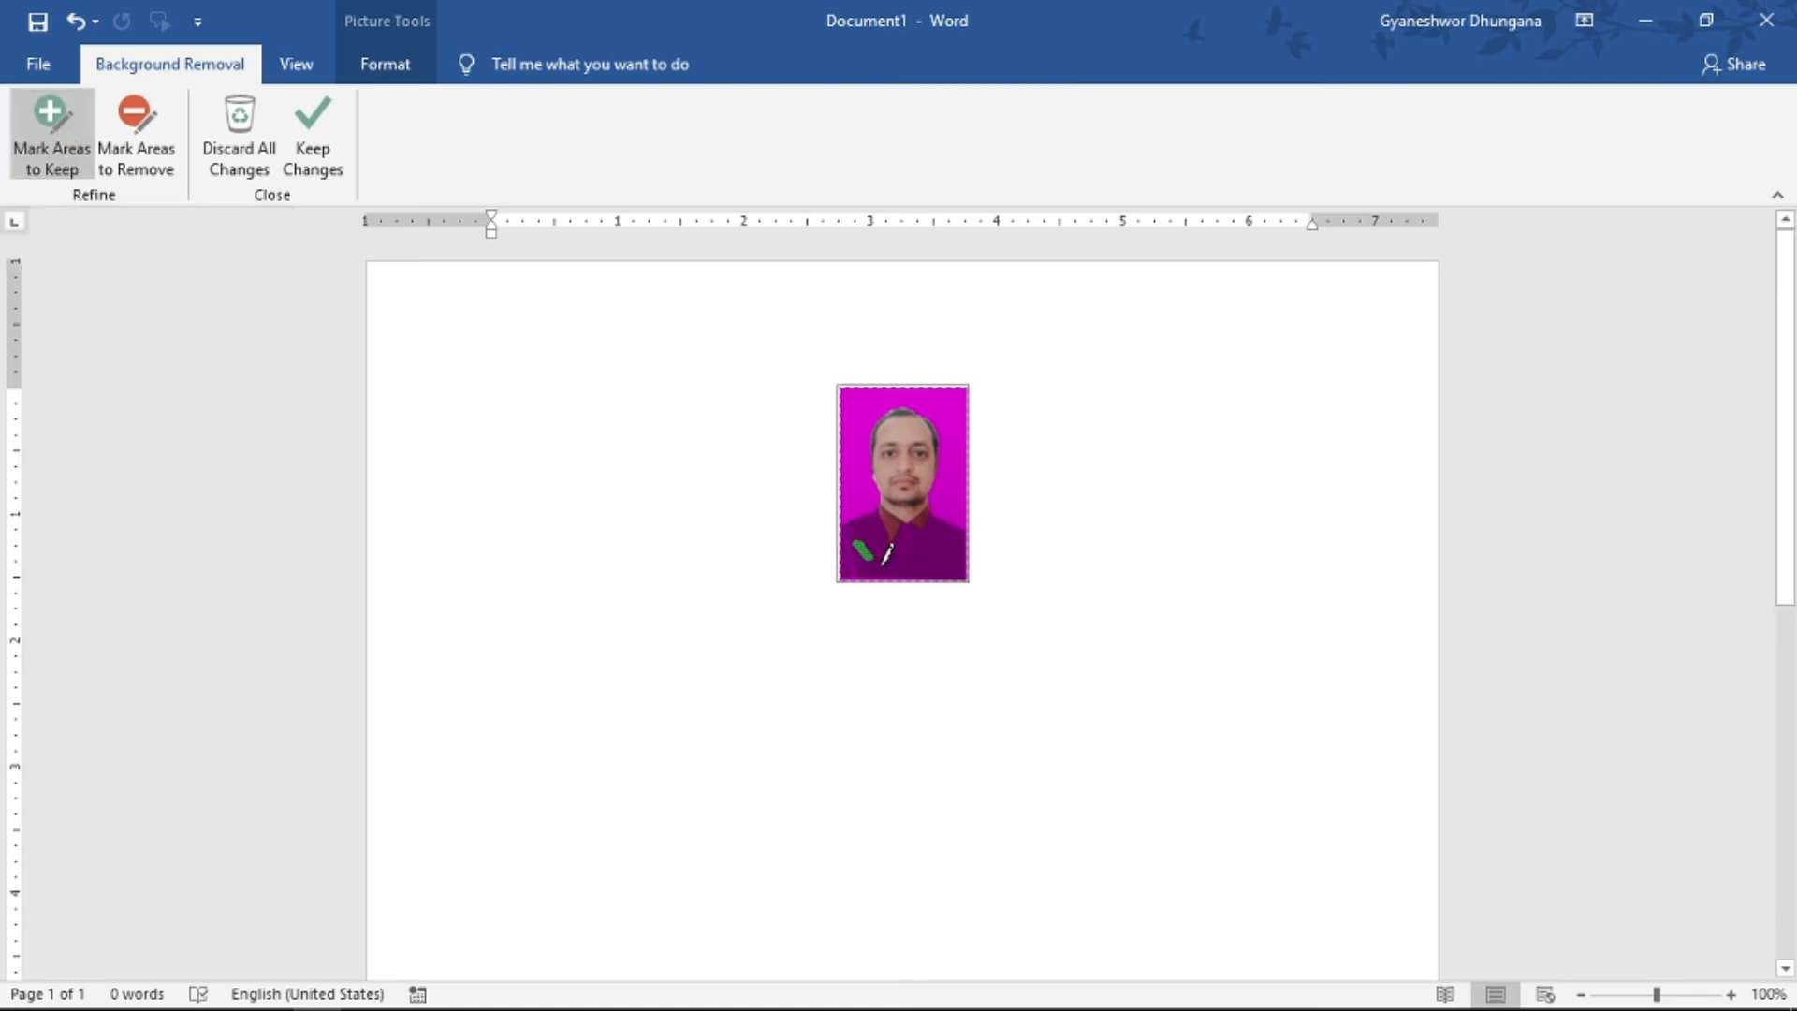
drag(896, 573, 898, 582)
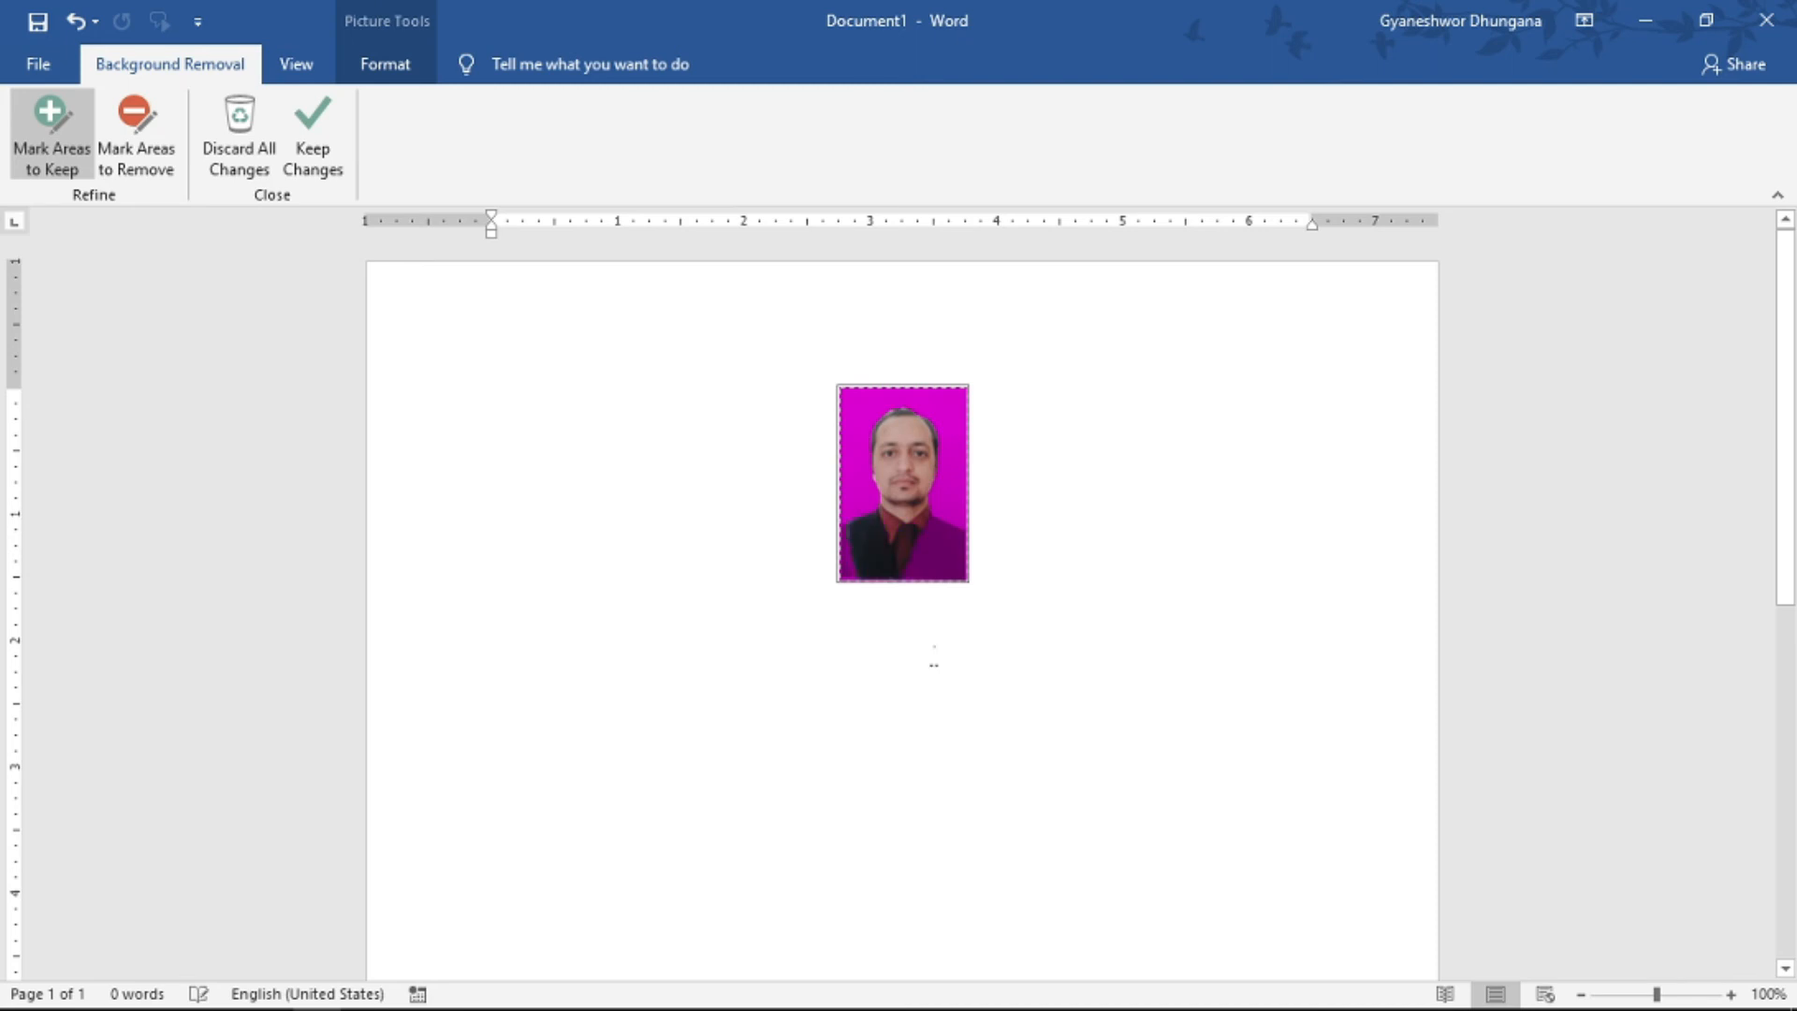
drag(947, 541, 945, 582)
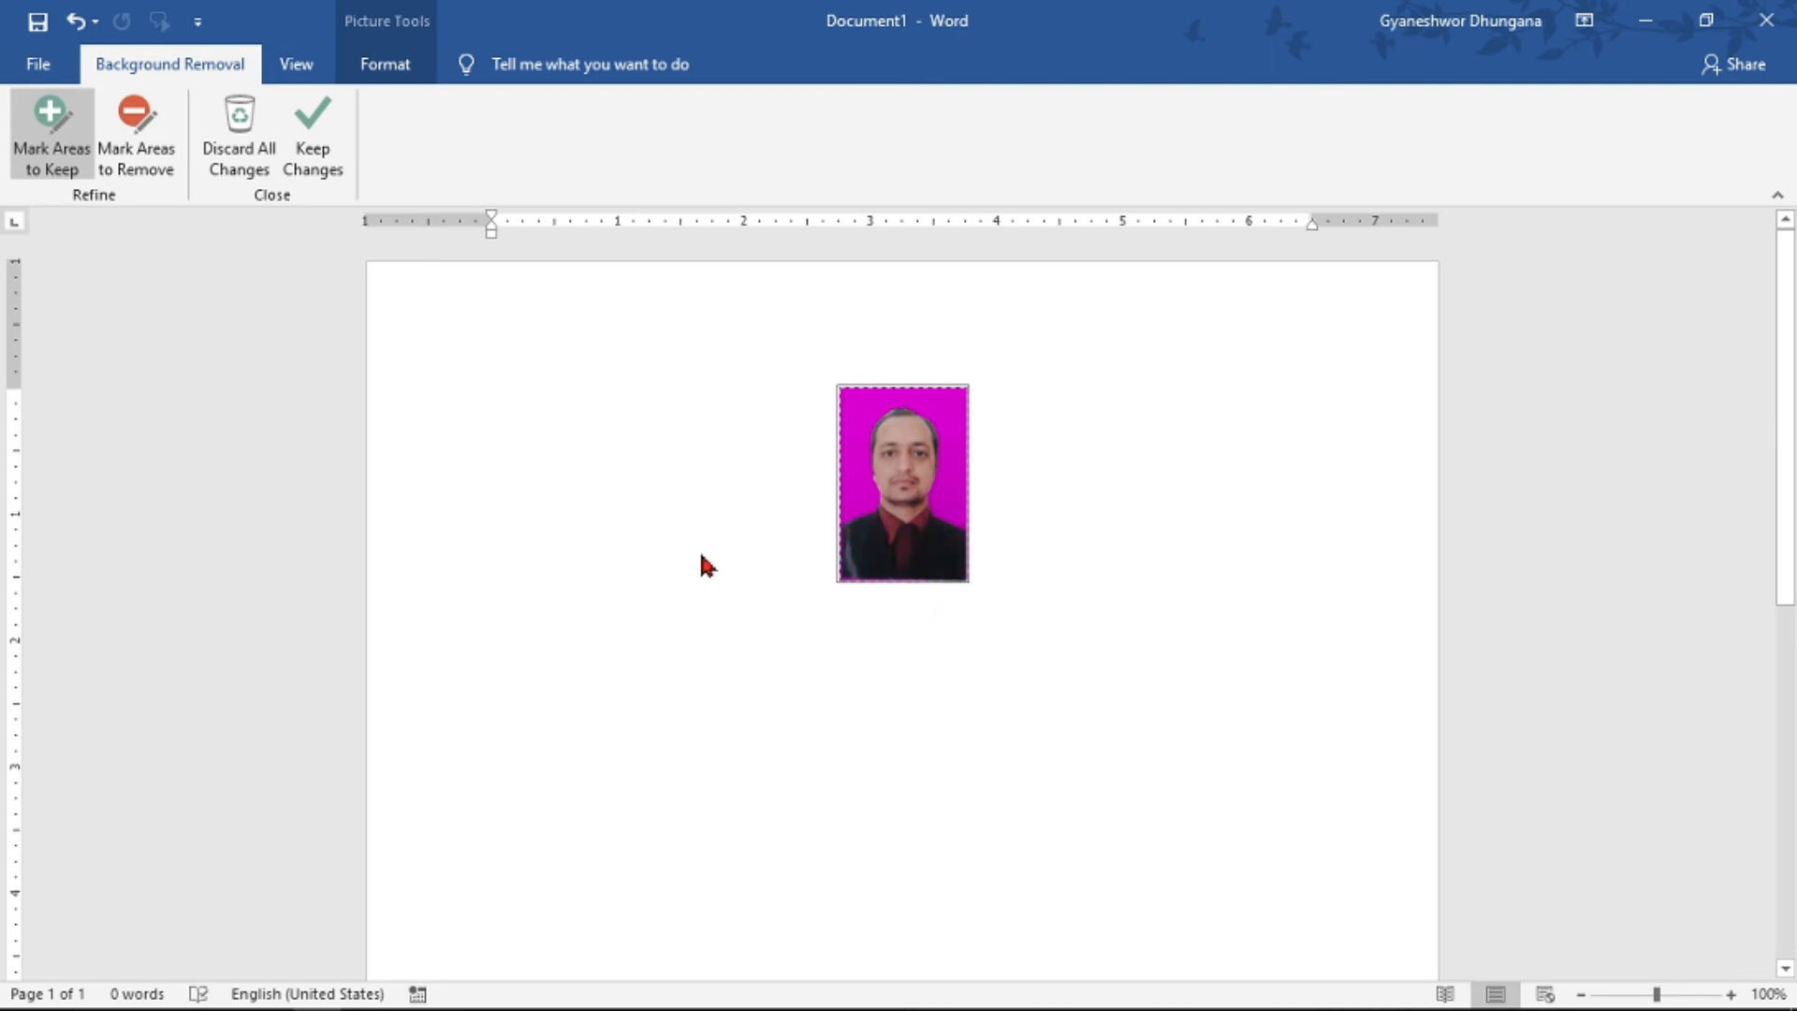
click(328, 146)
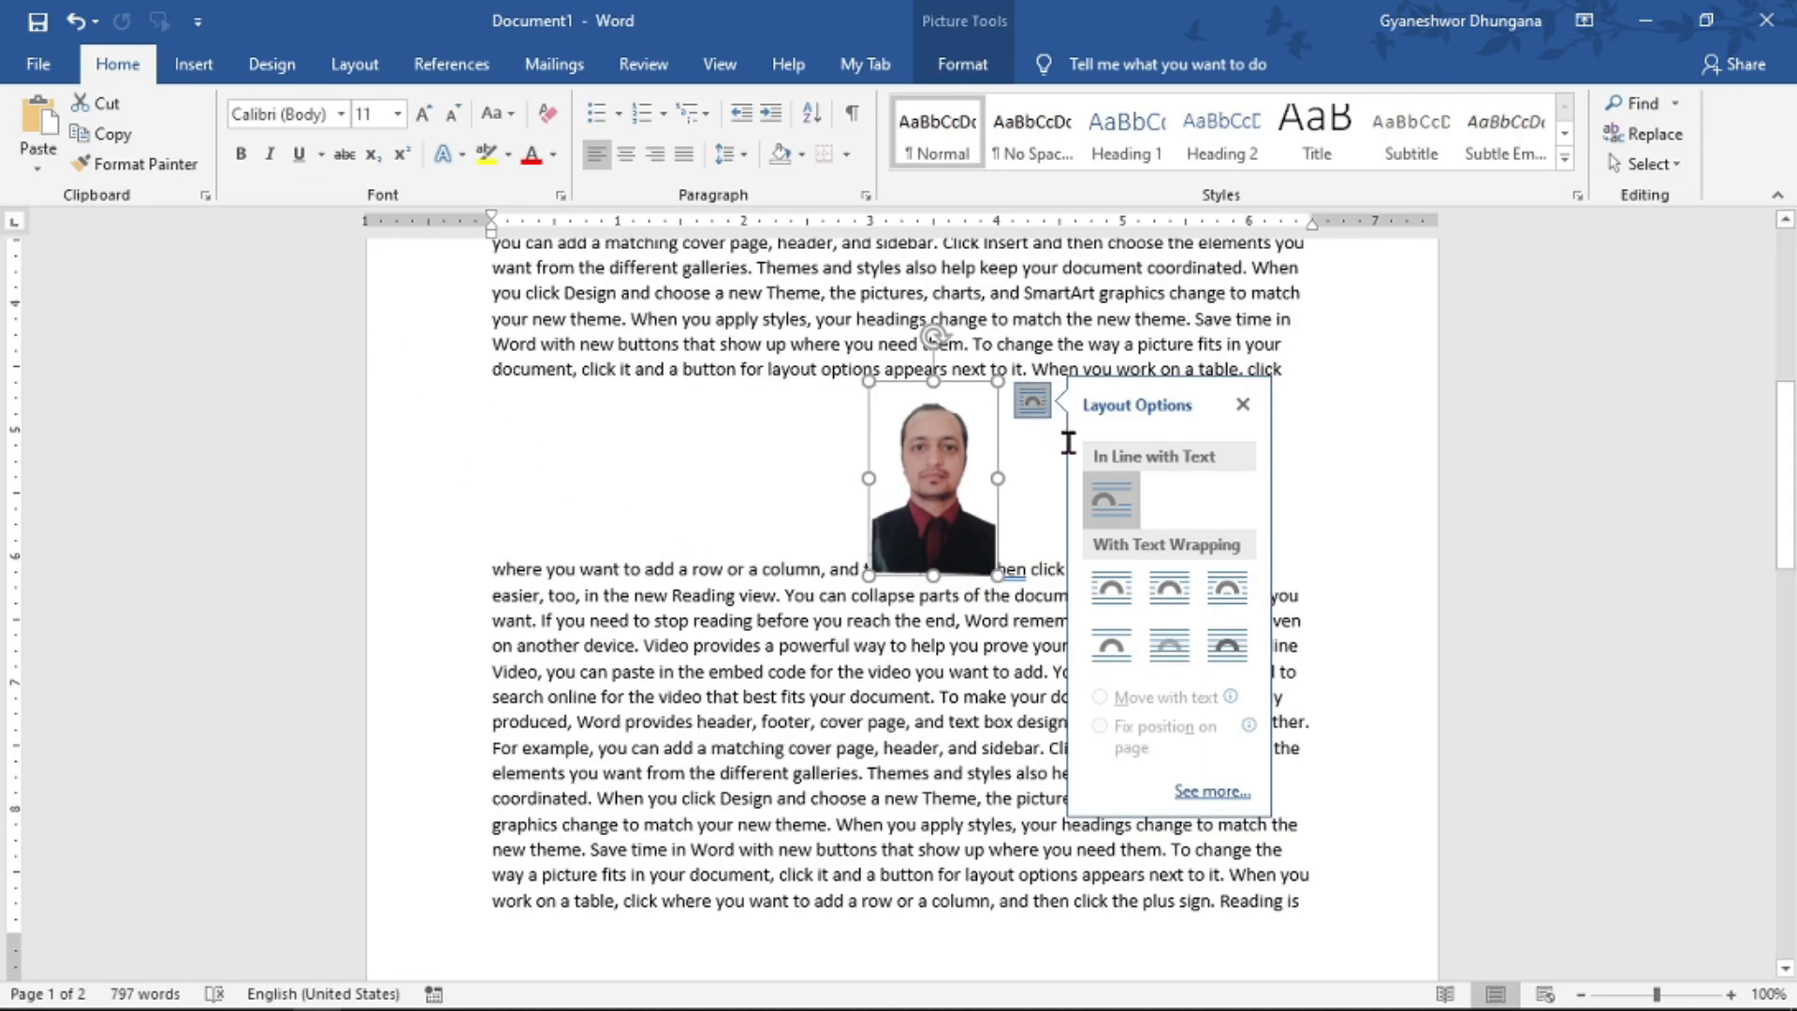
- Set the portrait's text wrapping to Tight and justify all of the document's text
click(1168, 589)
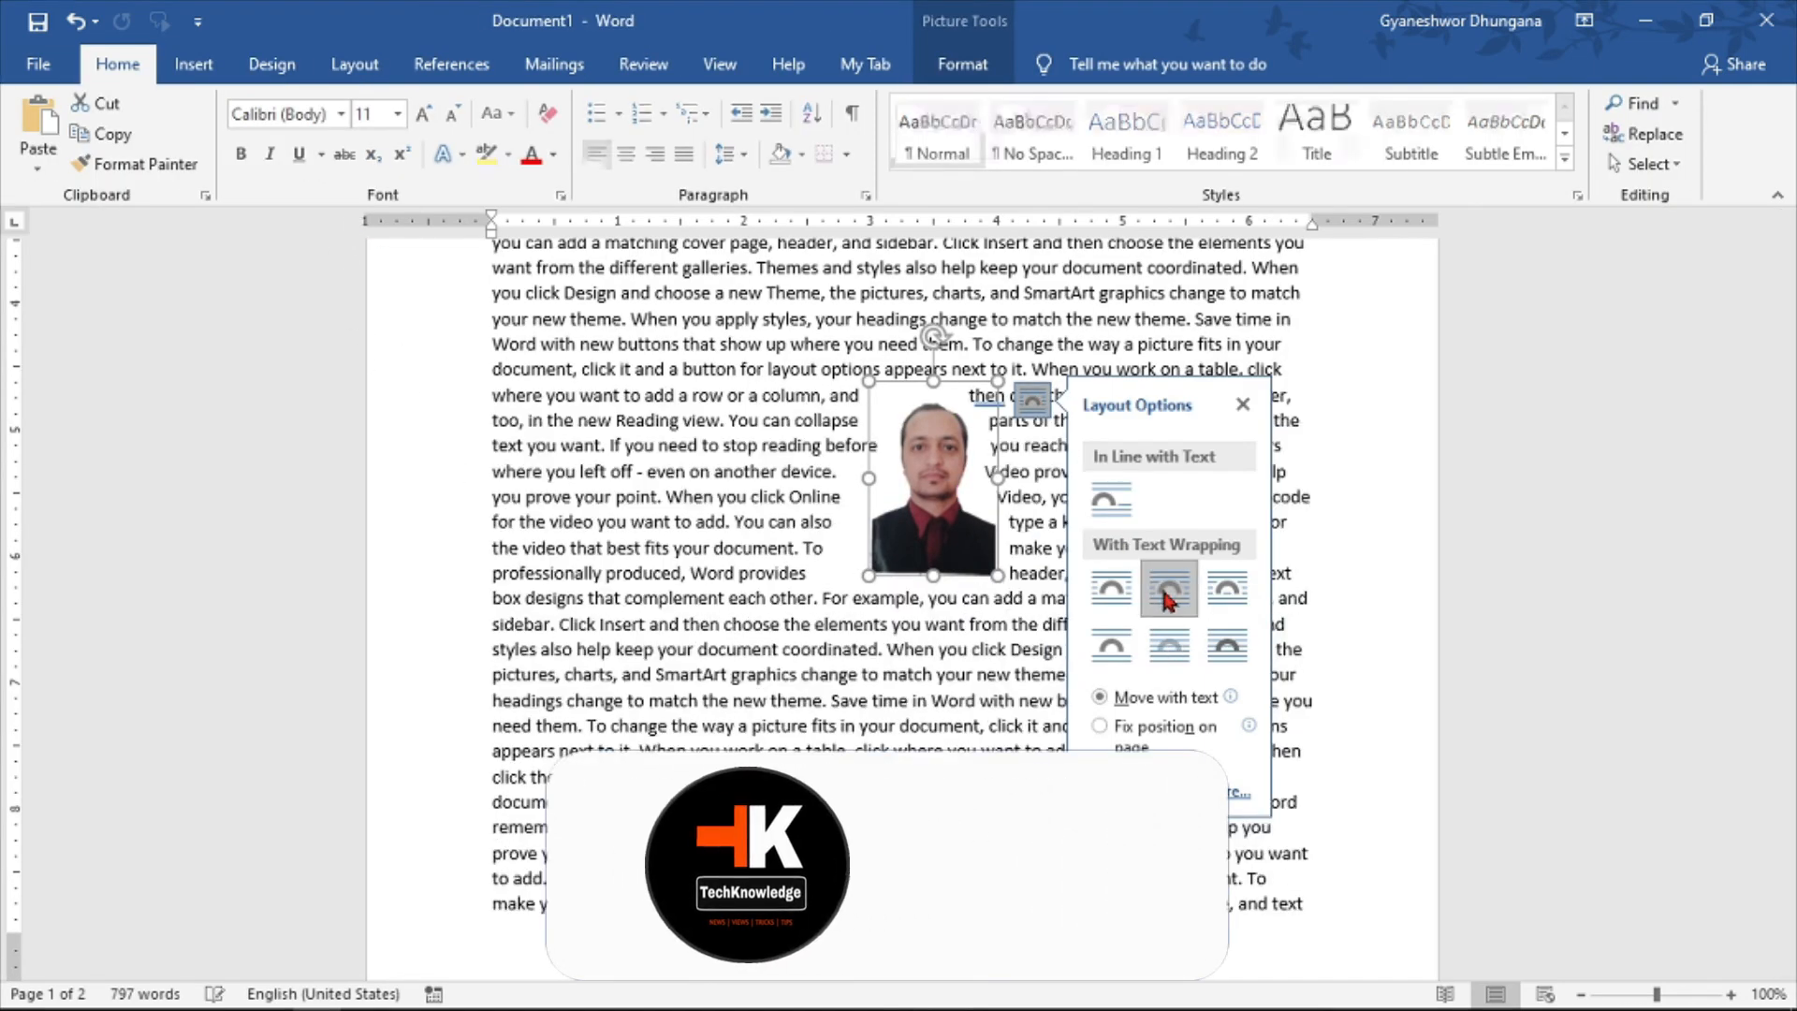
click(853, 725)
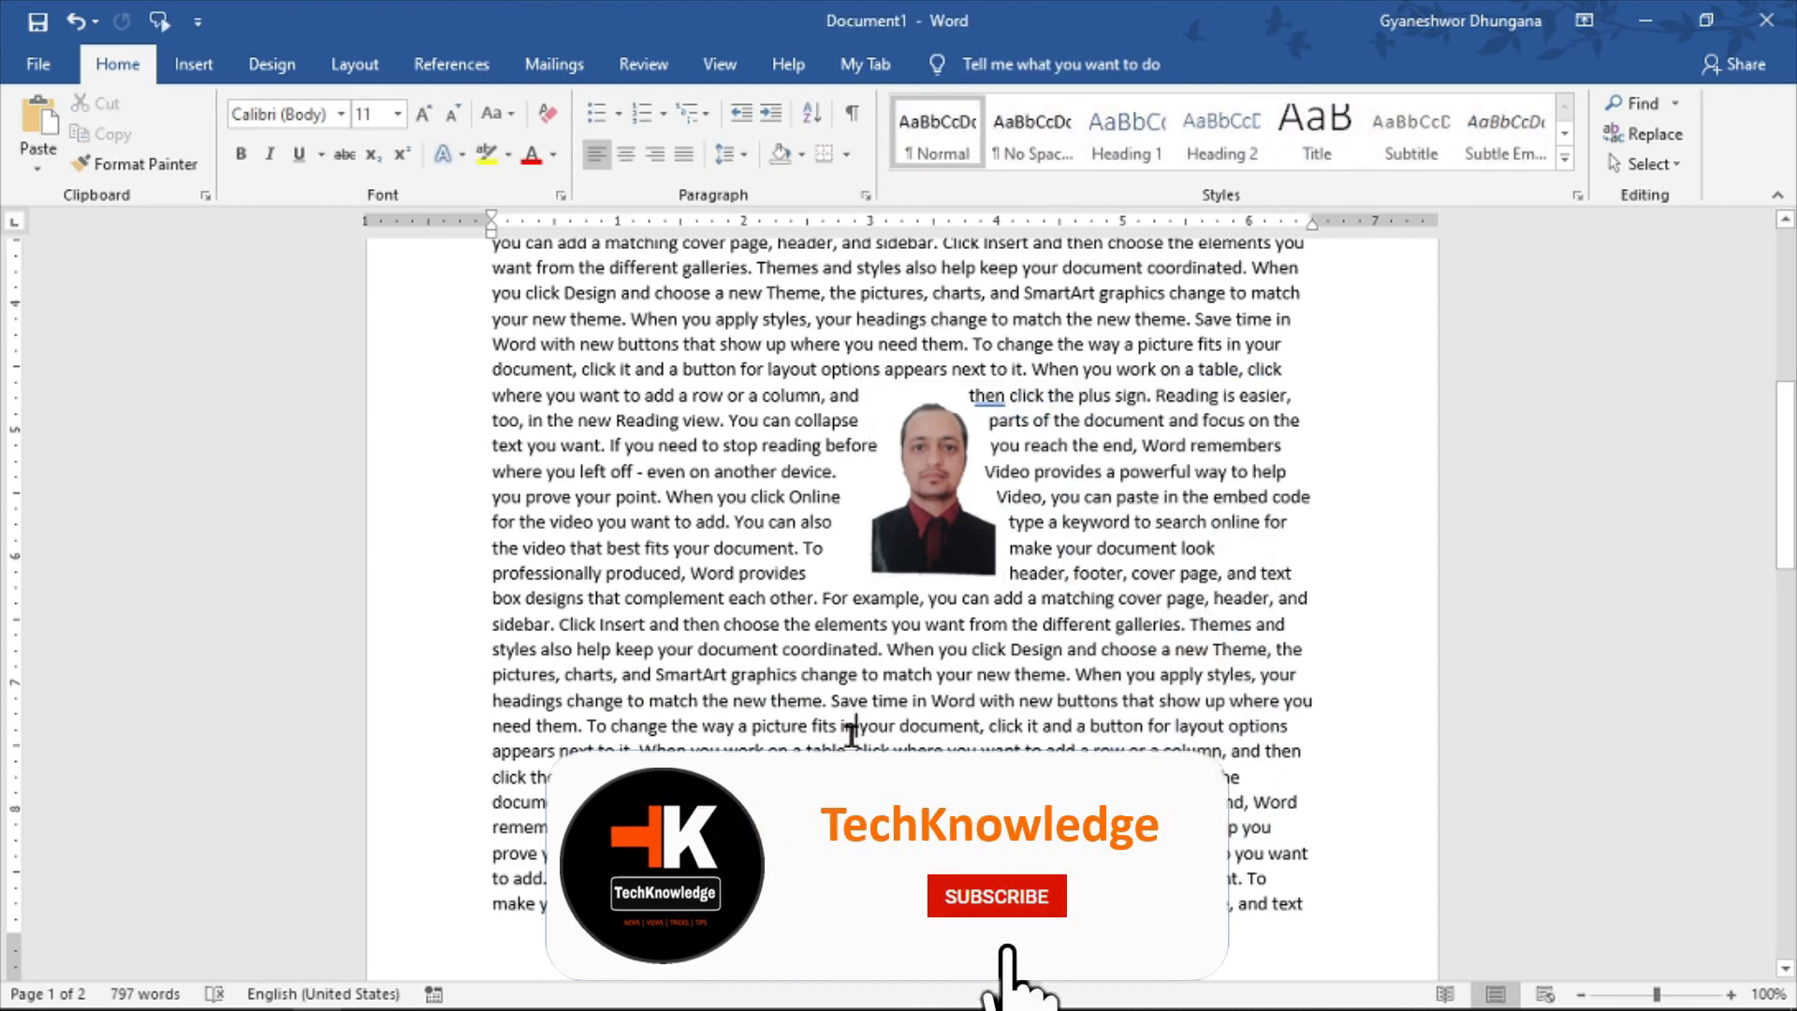
key(ctrl+a)
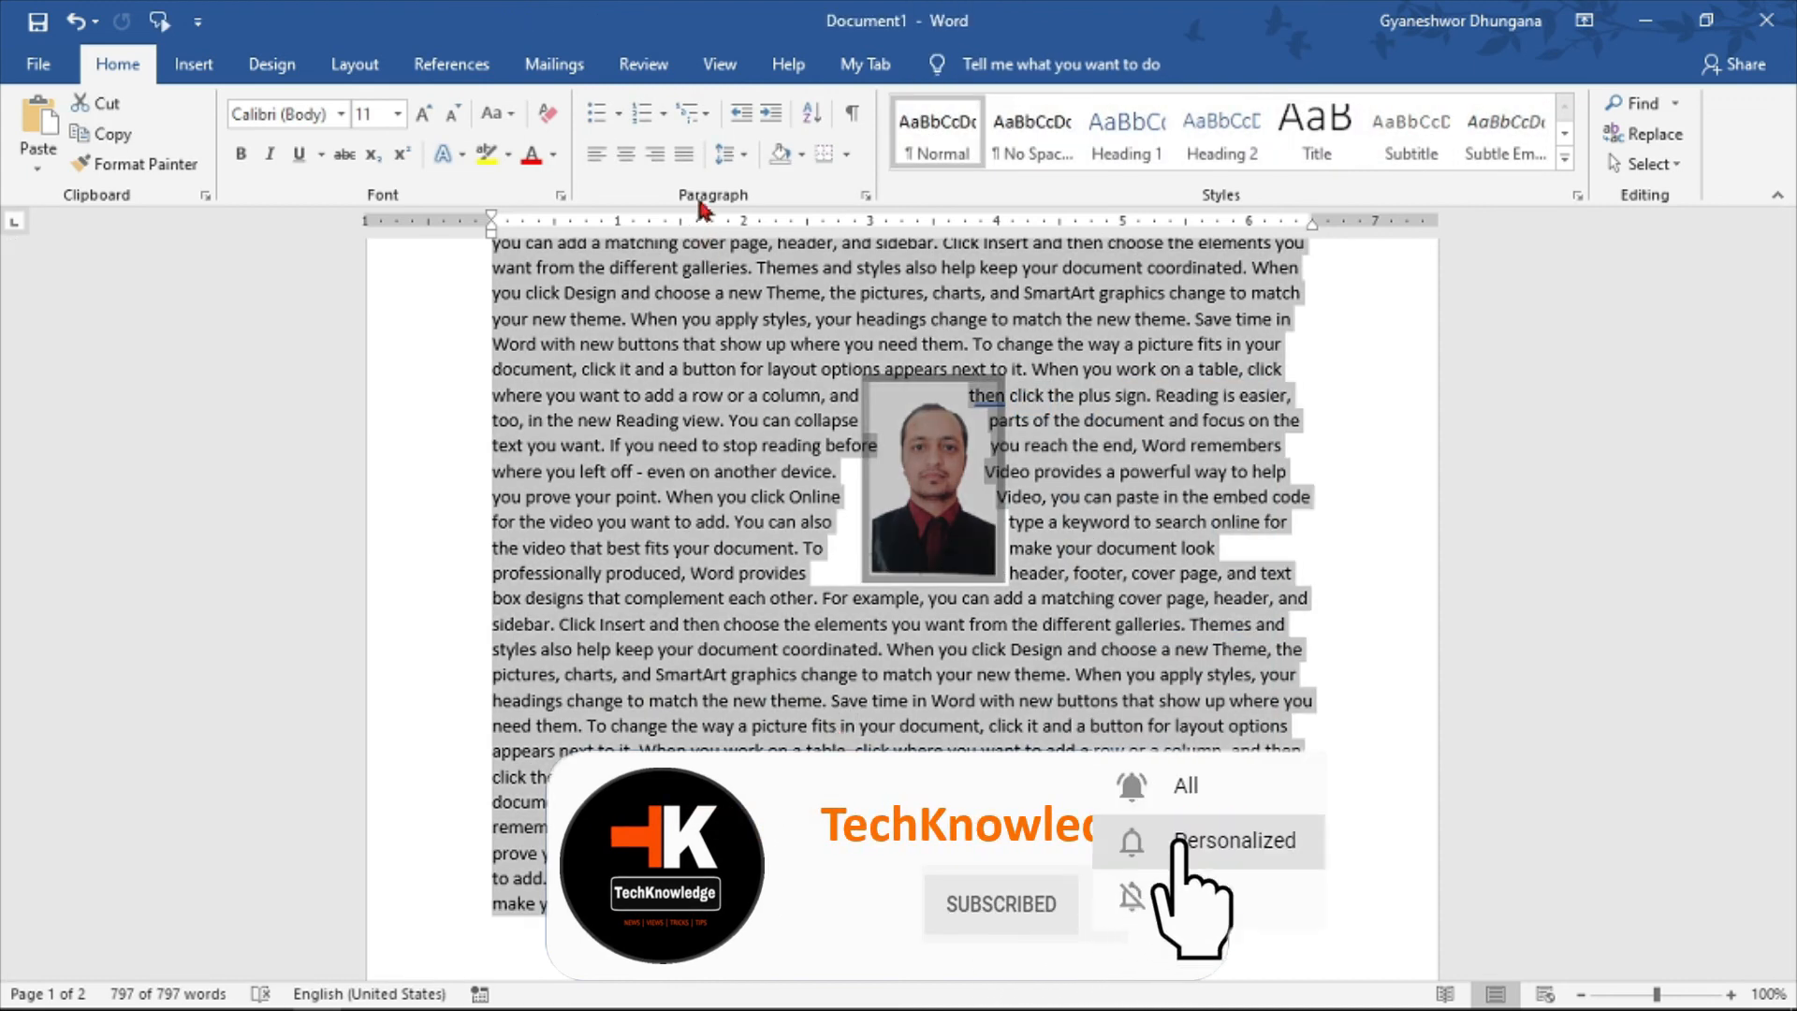
click(685, 155)
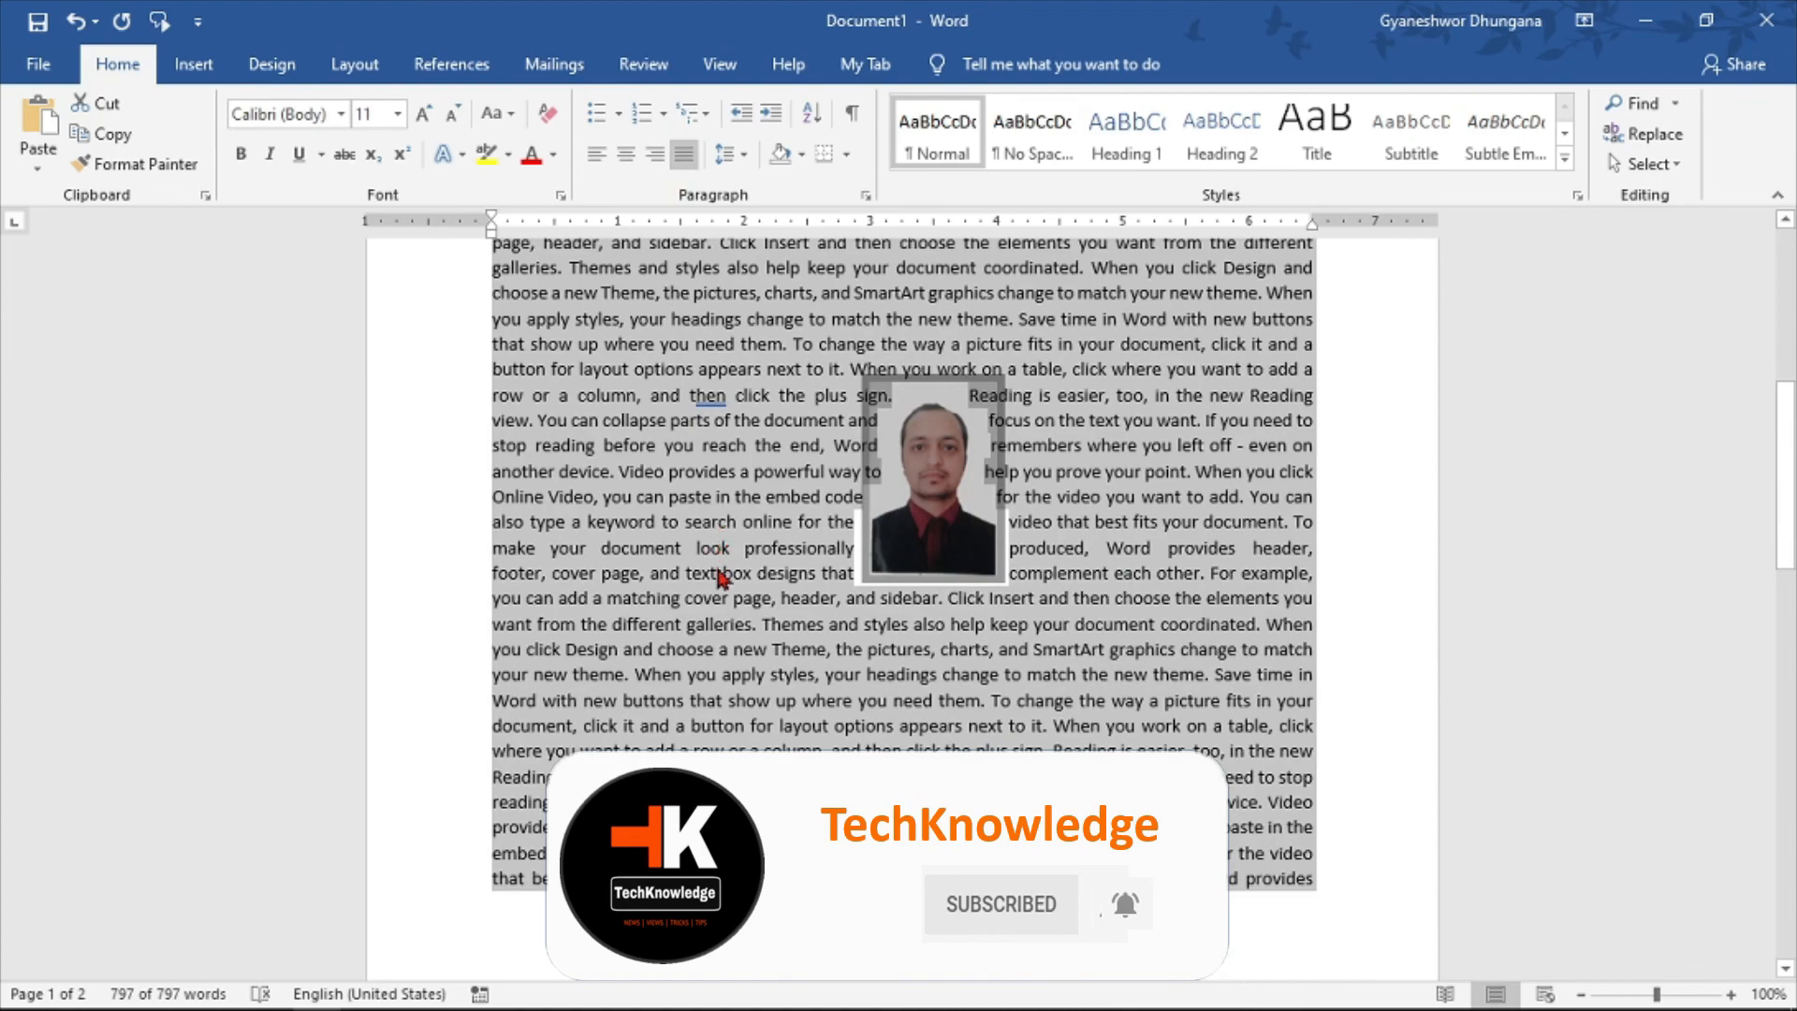
click(968, 727)
- Move the portrait to different positions within the justified text on the first page
scroll(905, 724, up, 6)
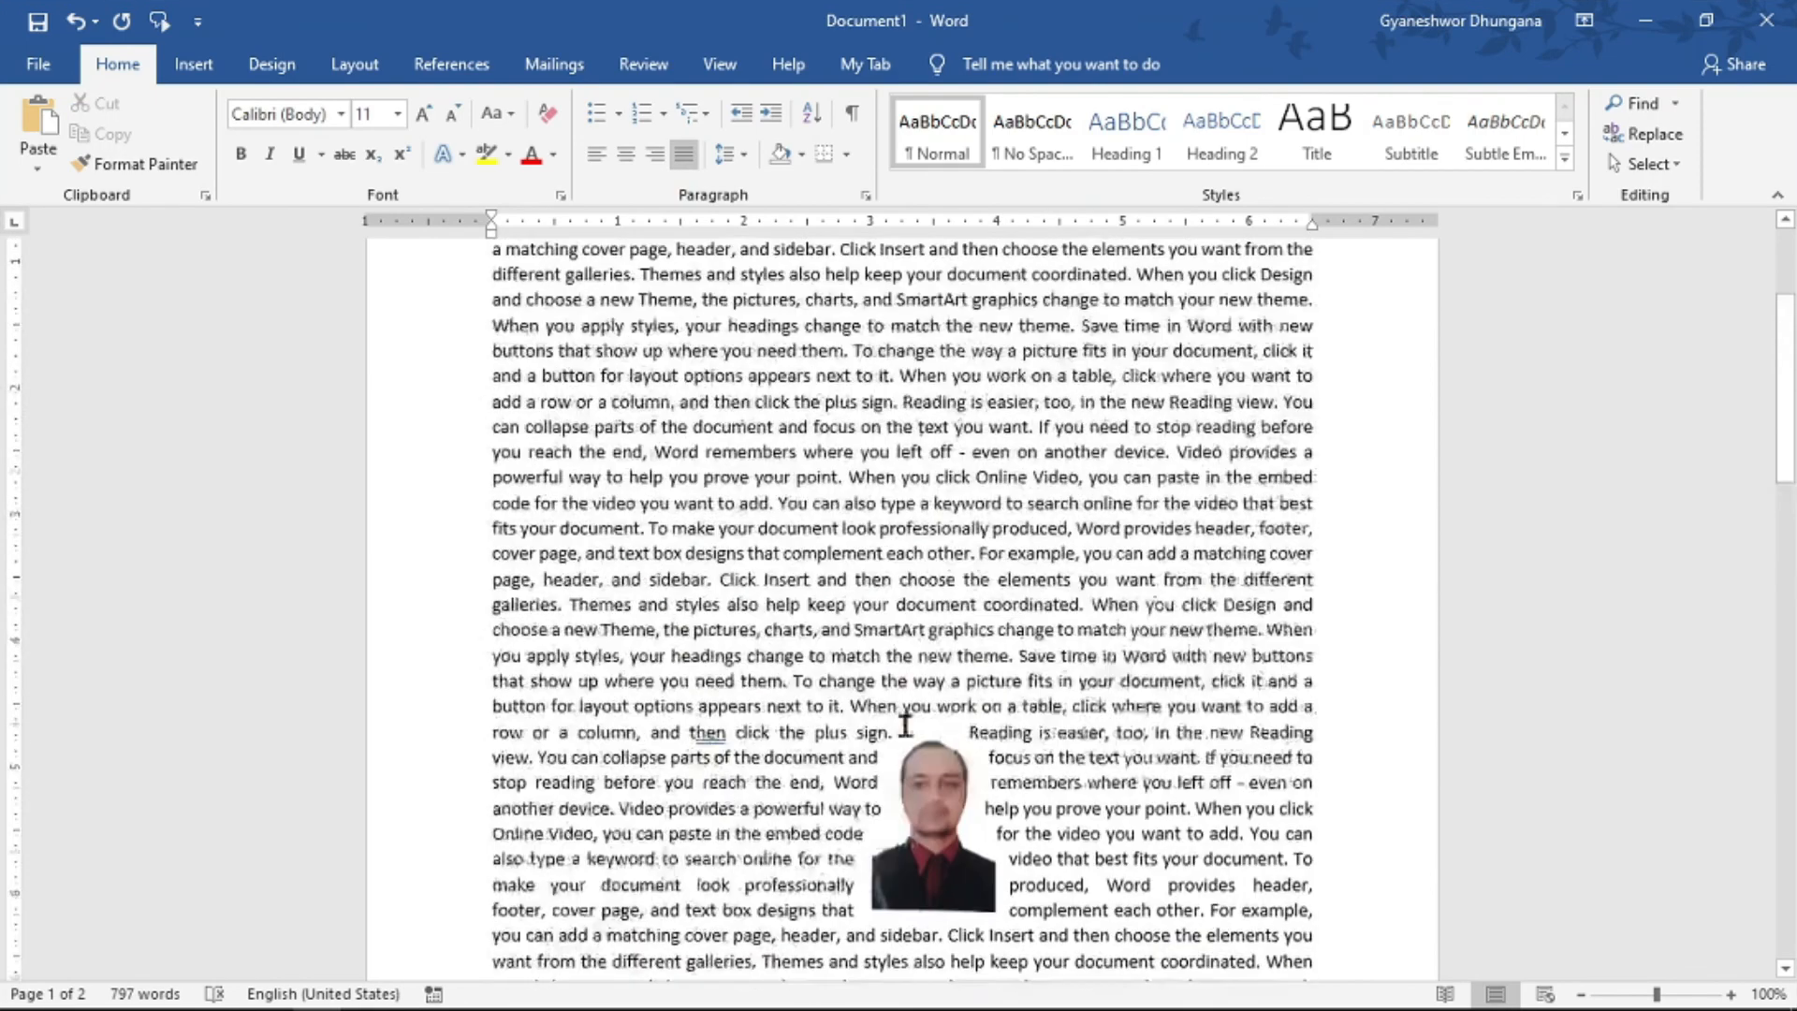
scroll(898, 719, down, 6)
scroll(899, 717, up, 6)
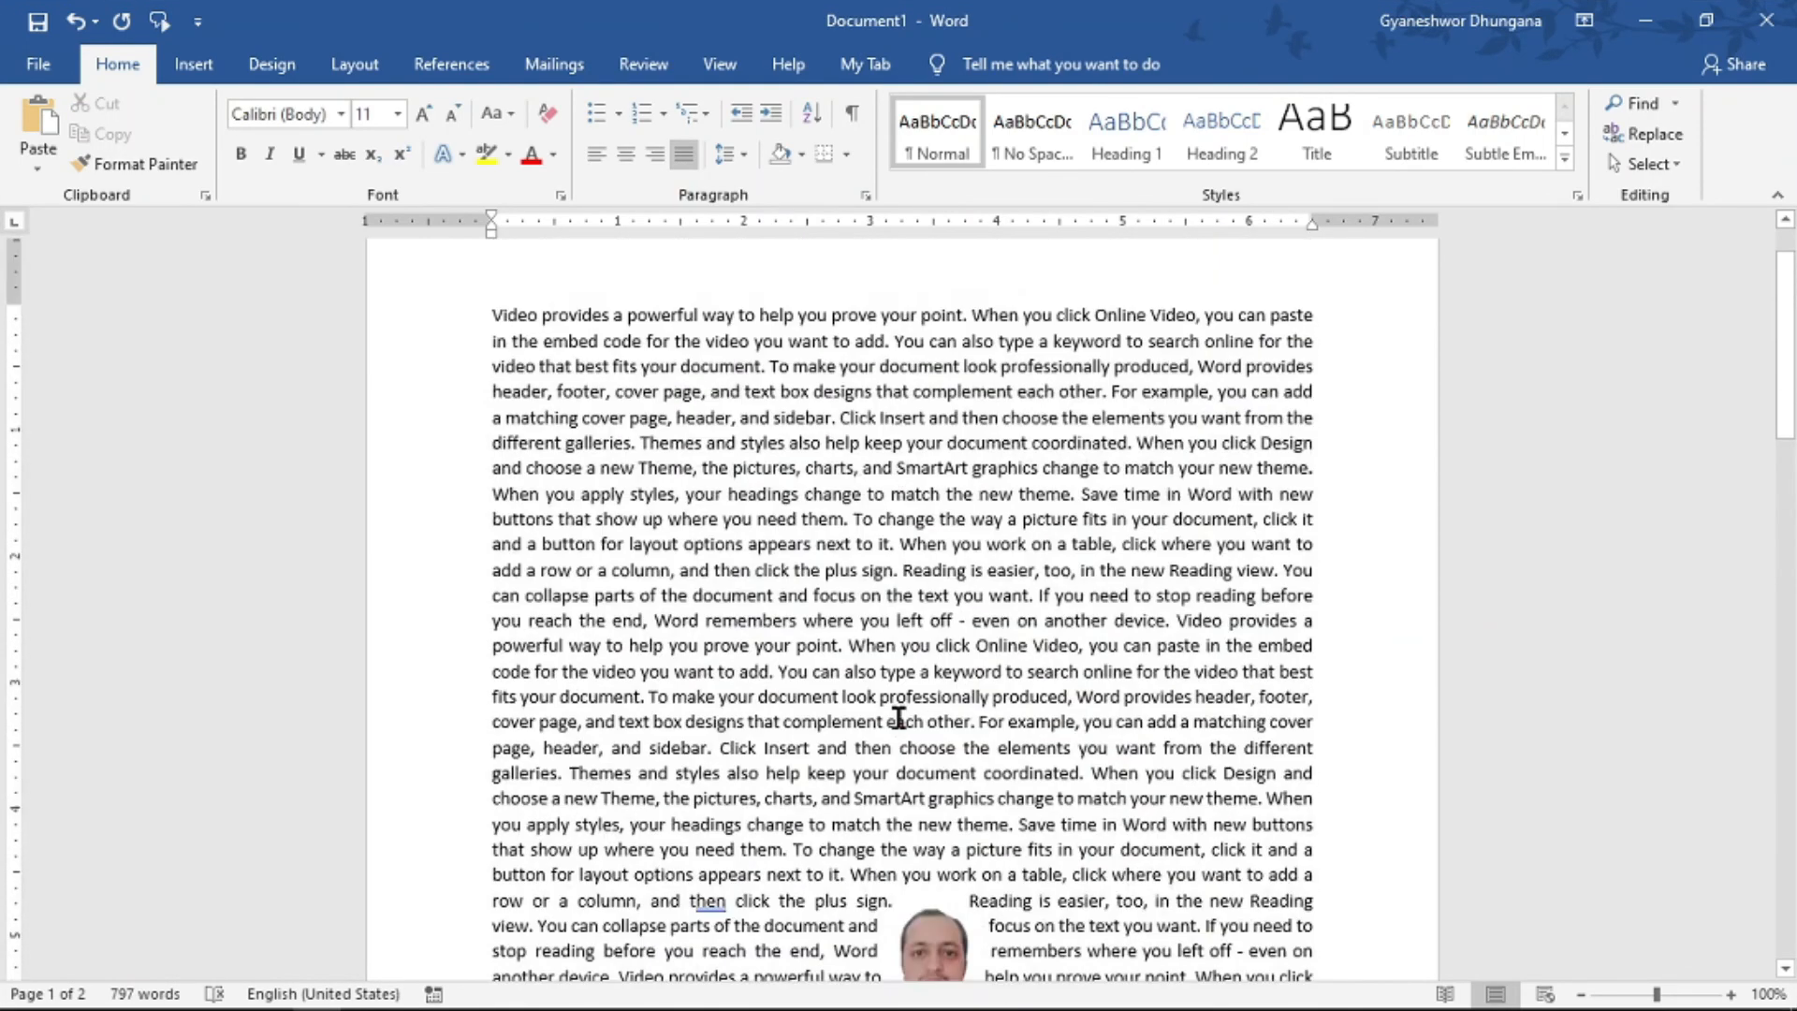
scroll(928, 762, down, 2)
drag(952, 817, 880, 467)
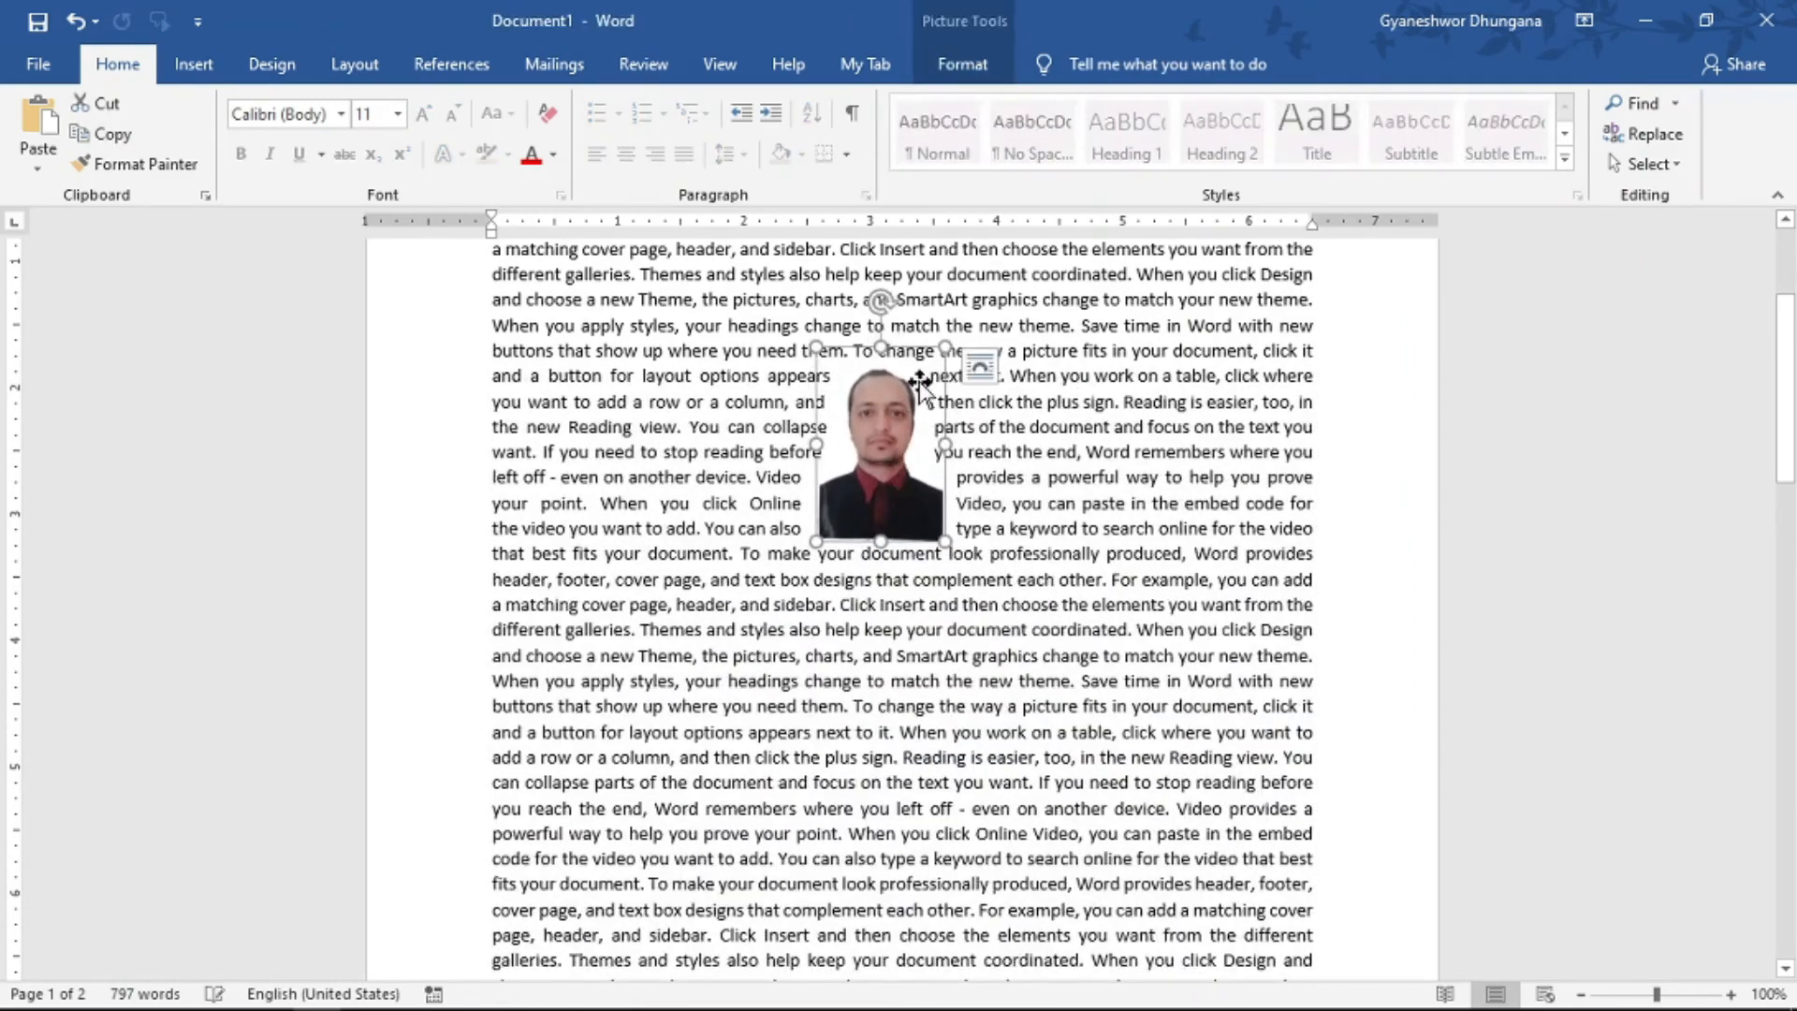
drag(938, 552, 1119, 752)
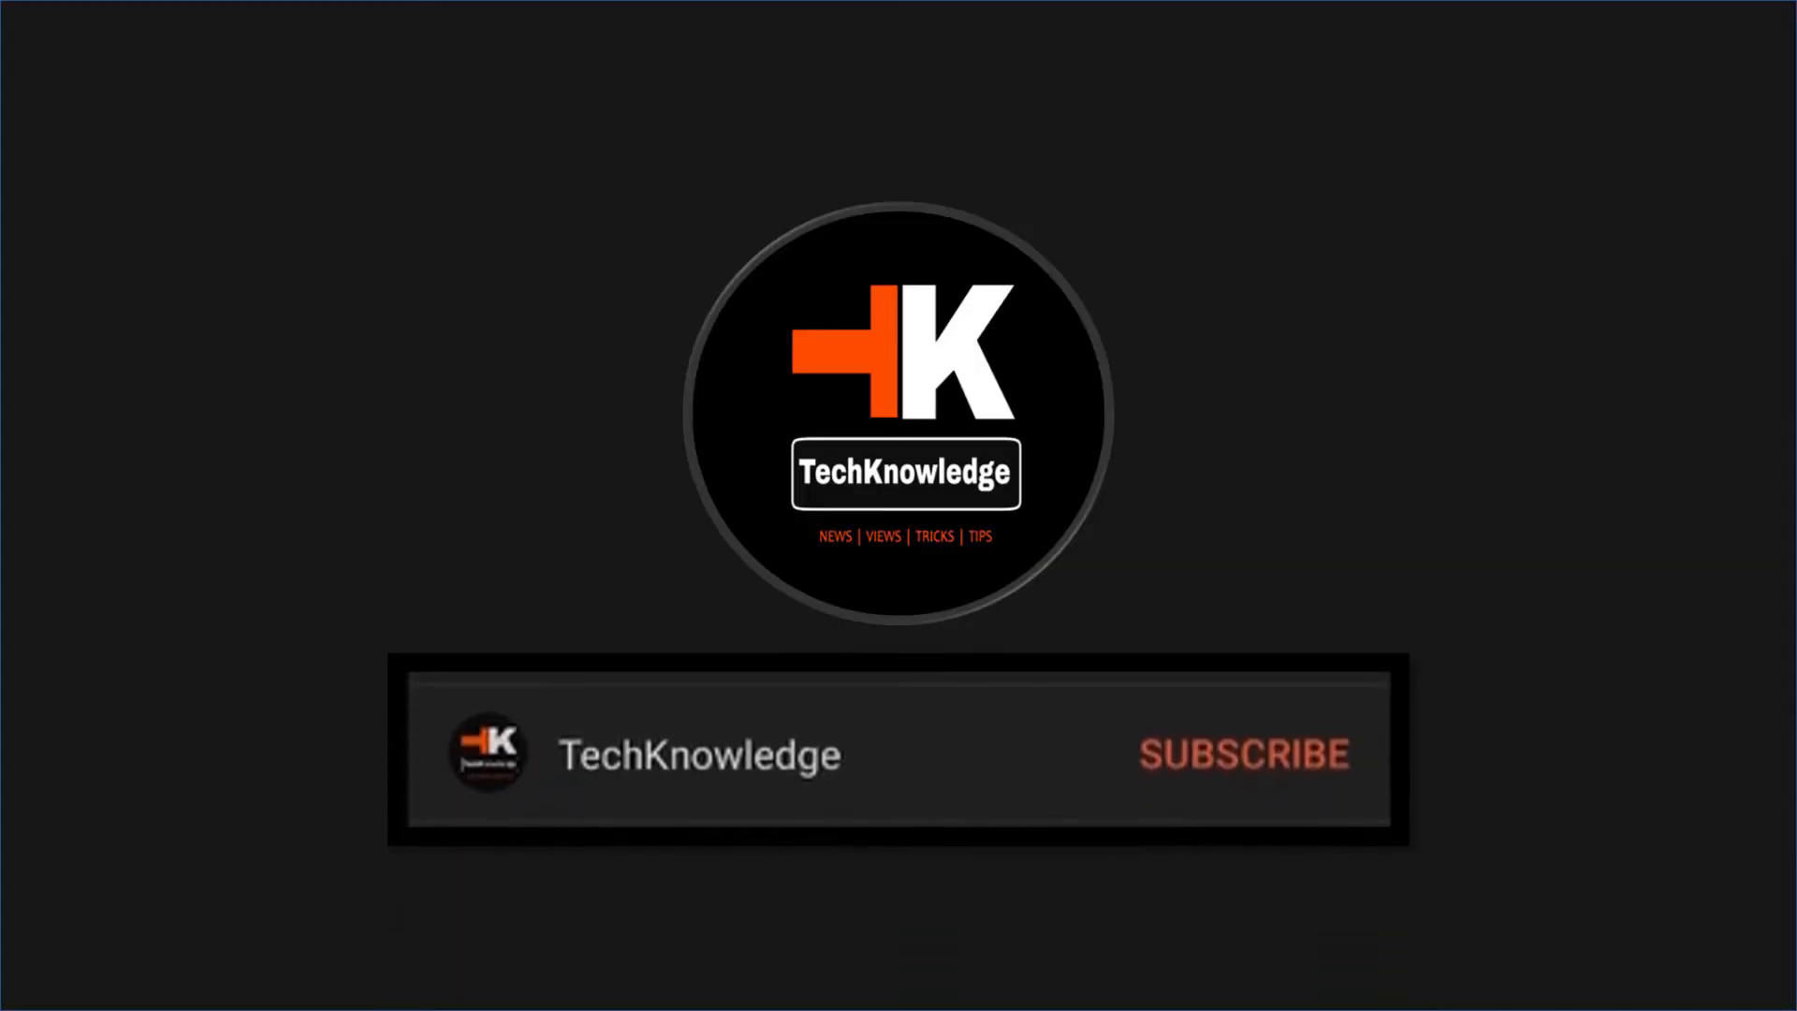